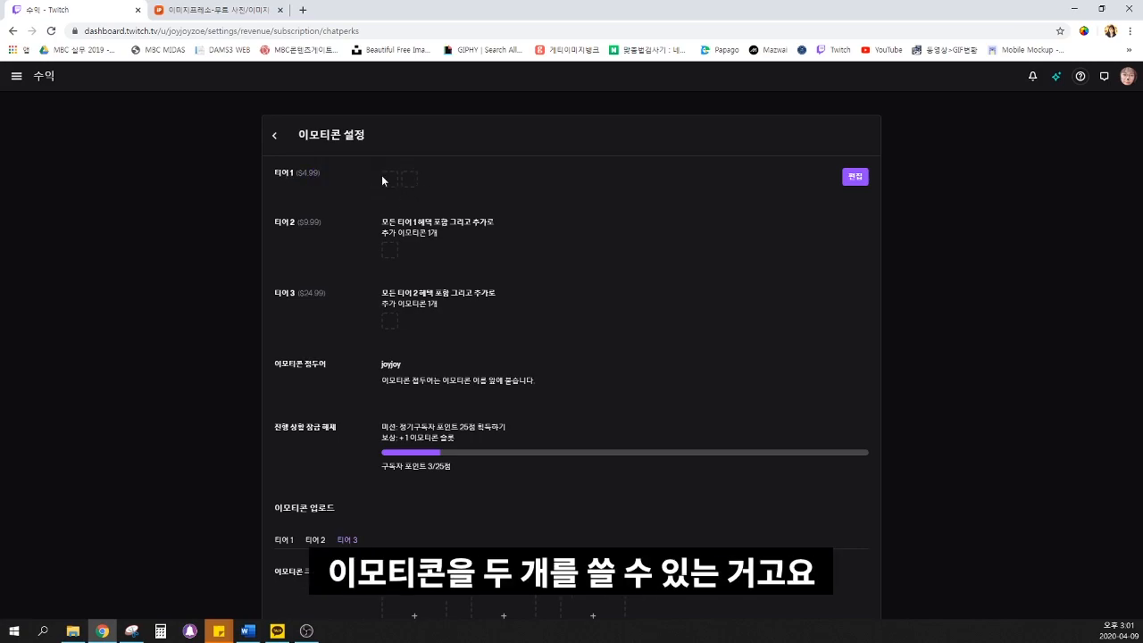
Review the emote settings page: the slots per subscription tier, the unlock mission for an extra slot, and the required upload sizes
left_click_drag(274, 222, 342, 234)
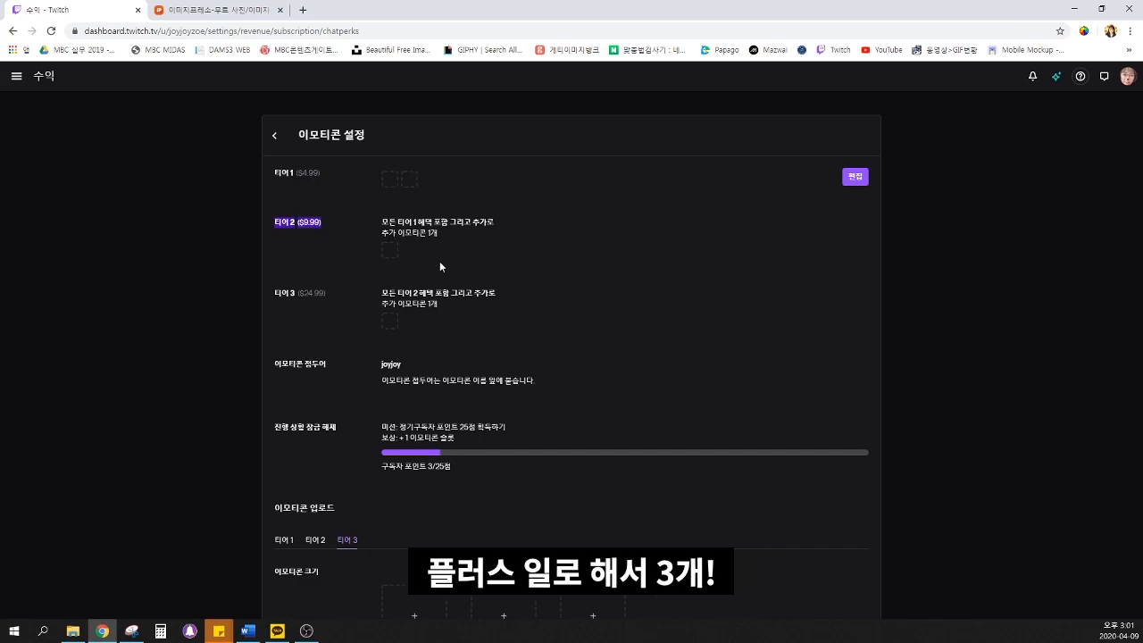
left_click_drag(317, 296, 278, 297)
left_click(304, 296)
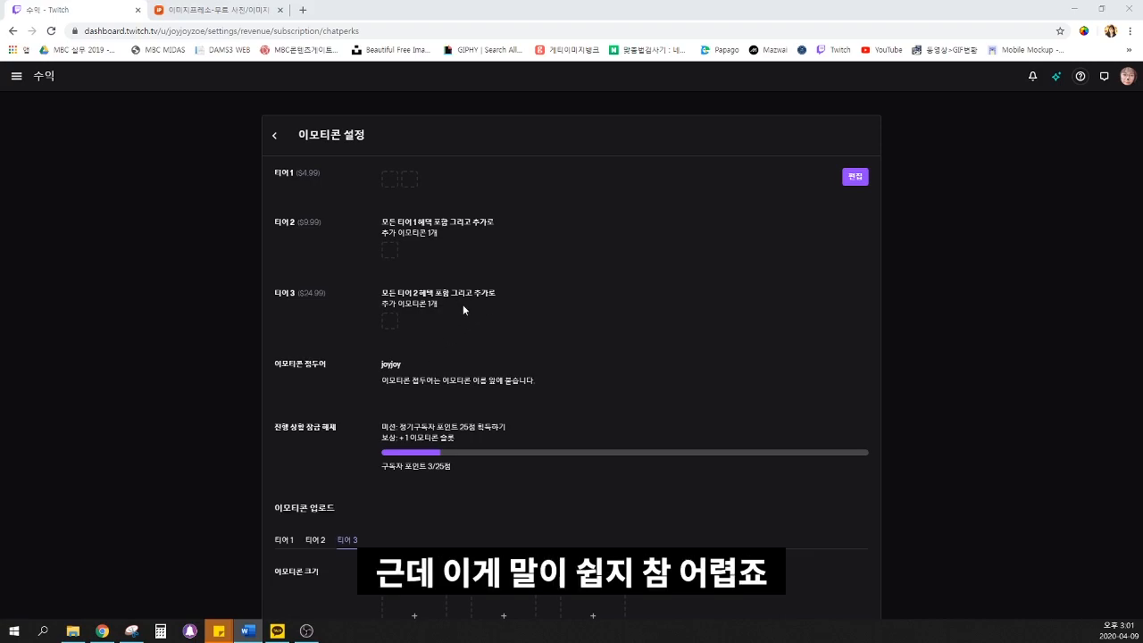
scroll(431, 310, "down", 1)
scroll(442, 286, "up", 1)
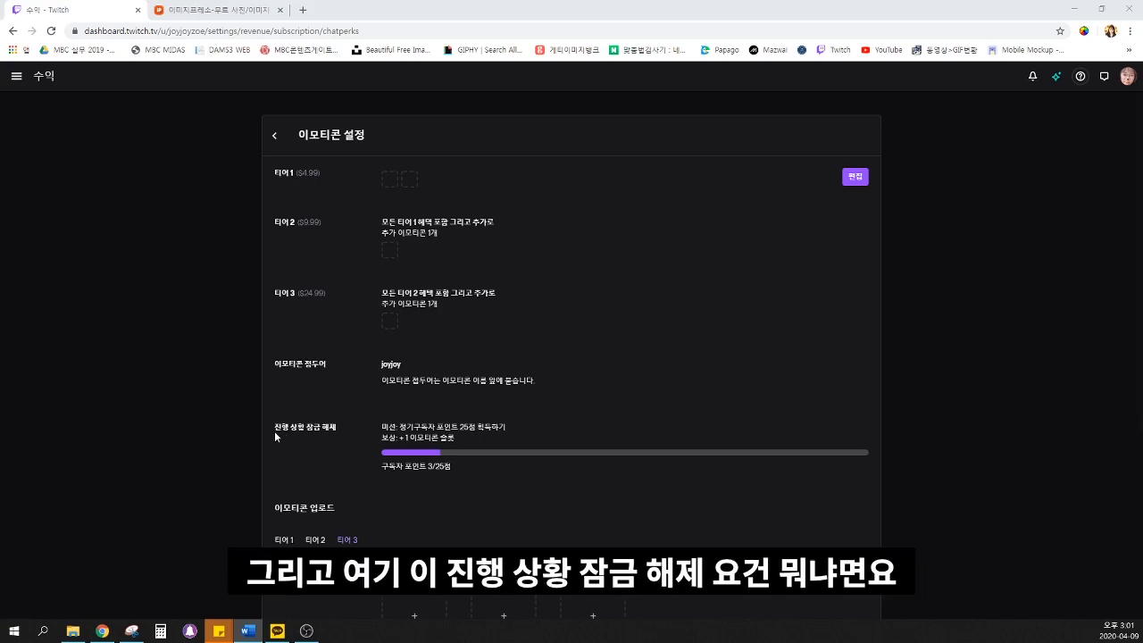
left_click_drag(274, 430, 294, 429)
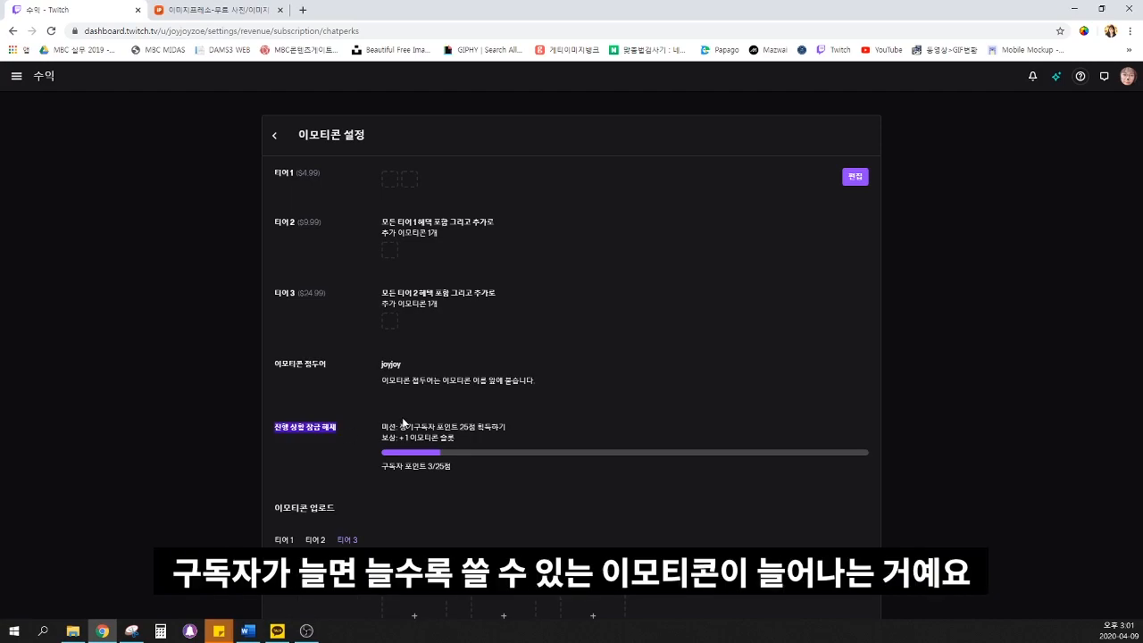
left_click(434, 427)
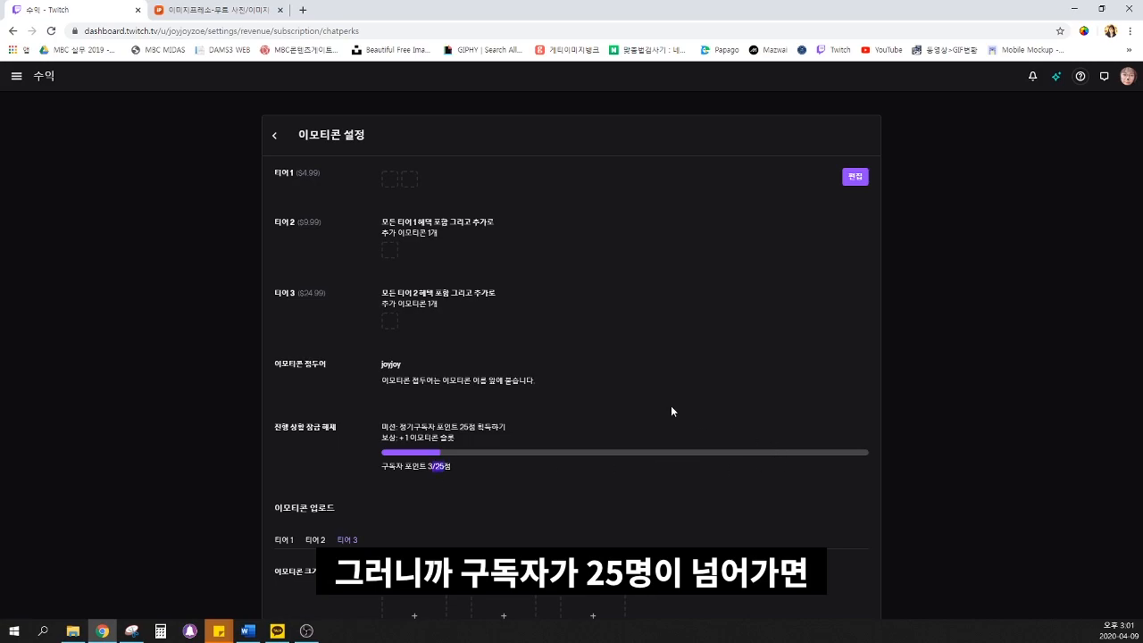
left_click(420, 176)
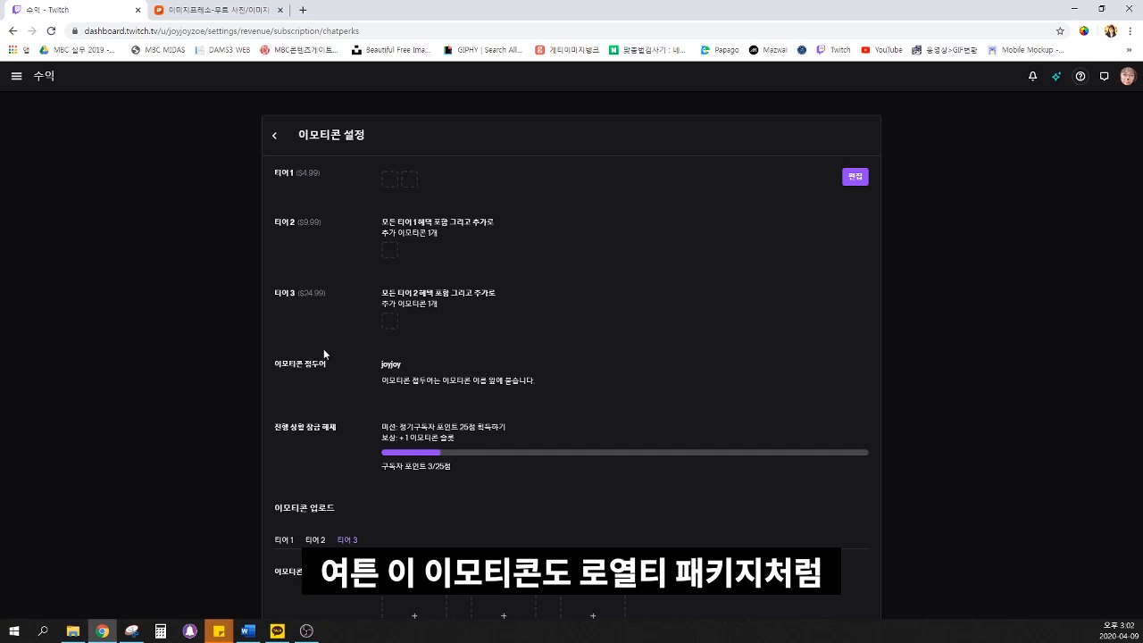
scroll(606, 471, "down", 3)
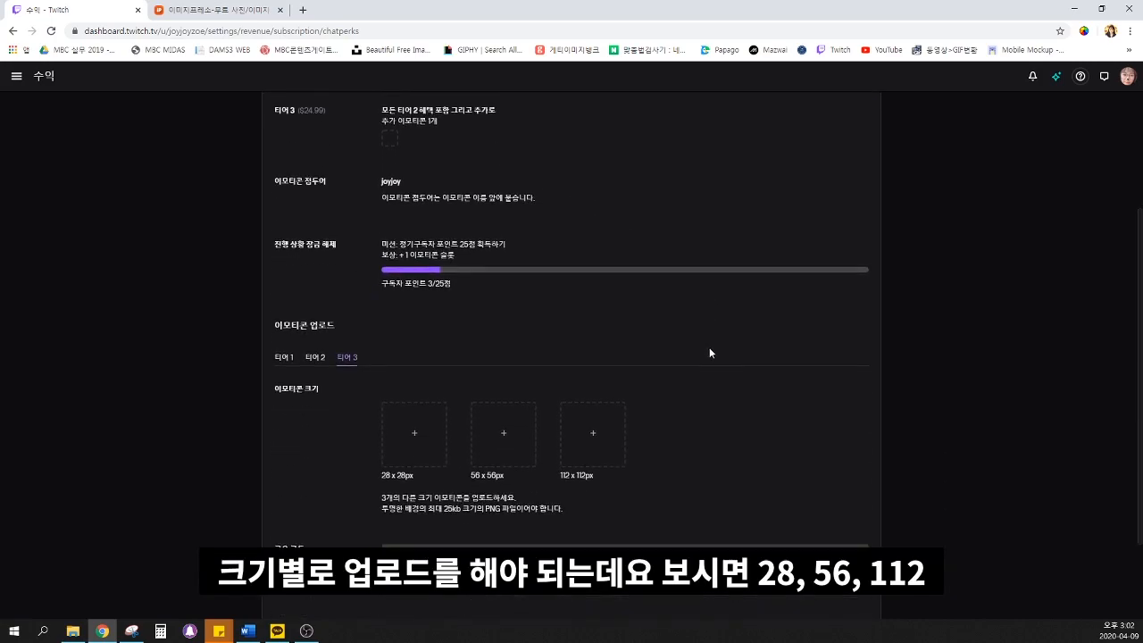
scroll(679, 392, "down", 1)
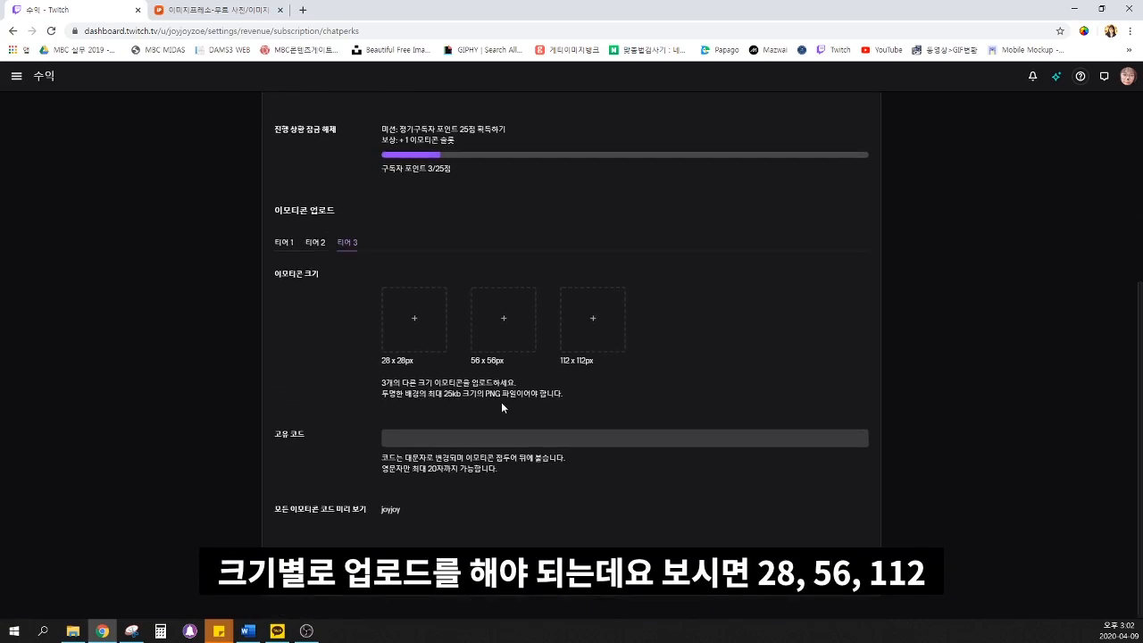
left_click_drag(381, 362, 604, 363)
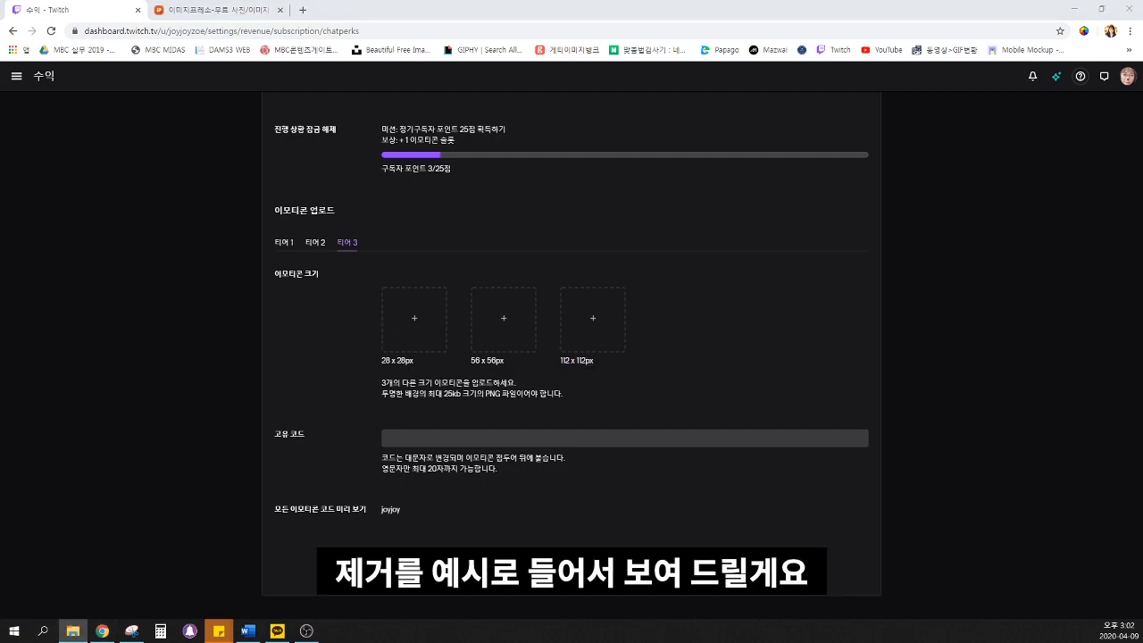
Examine the sample emote files in the 구독티콘 version folders, then check the PNG file requirements on the Twitch emote upload page
left_click_drag(353, 63, 440, 84)
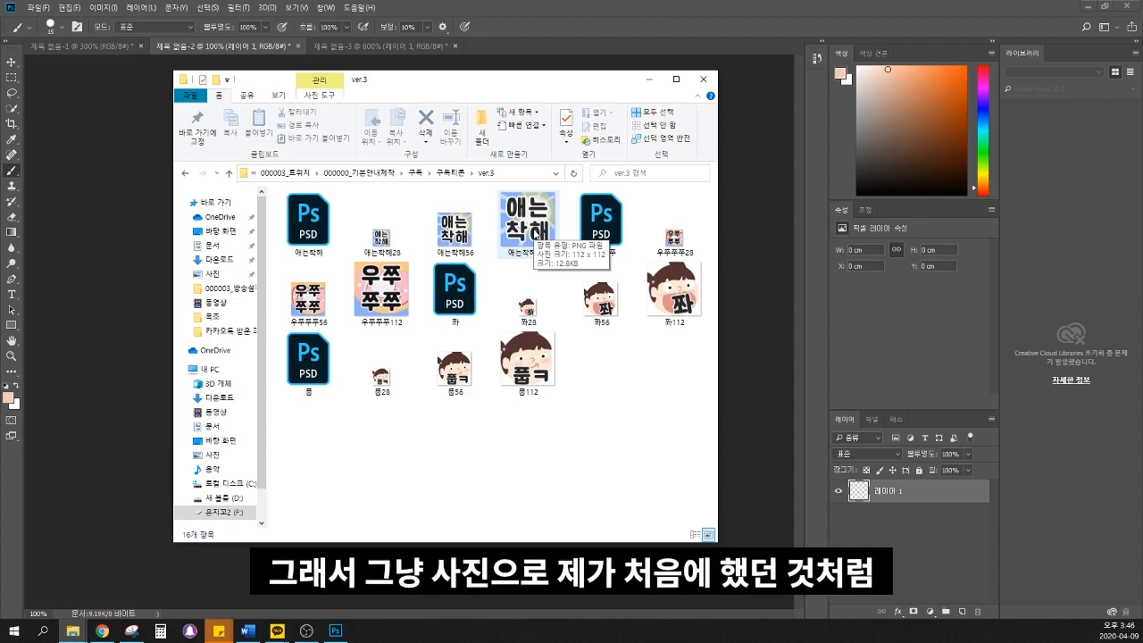
left_click(445, 173)
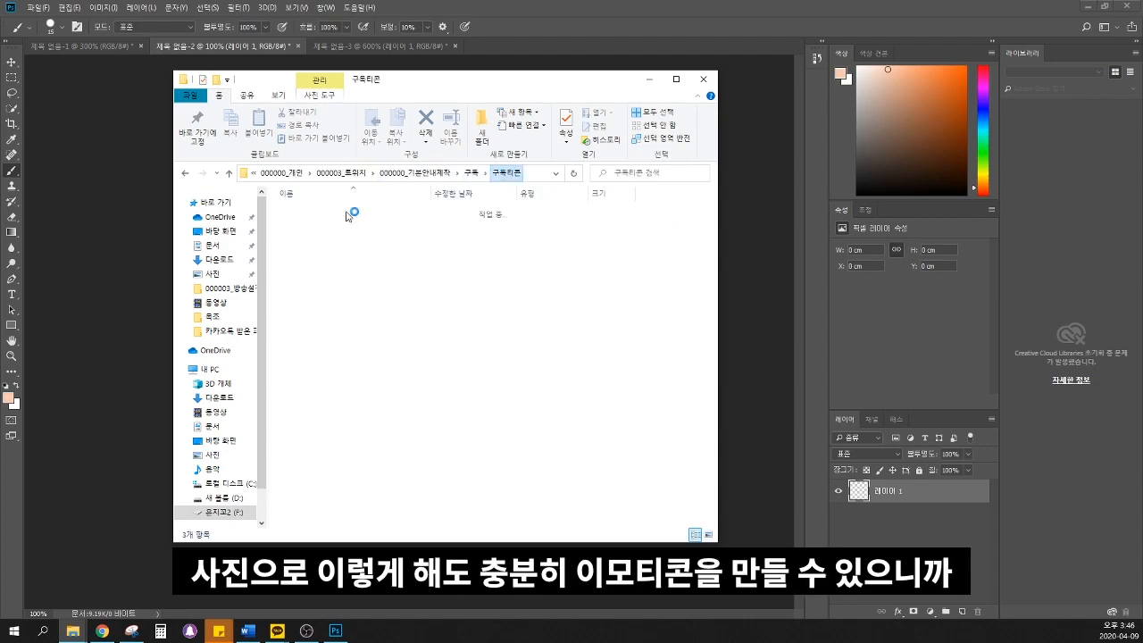
double_click(348, 216)
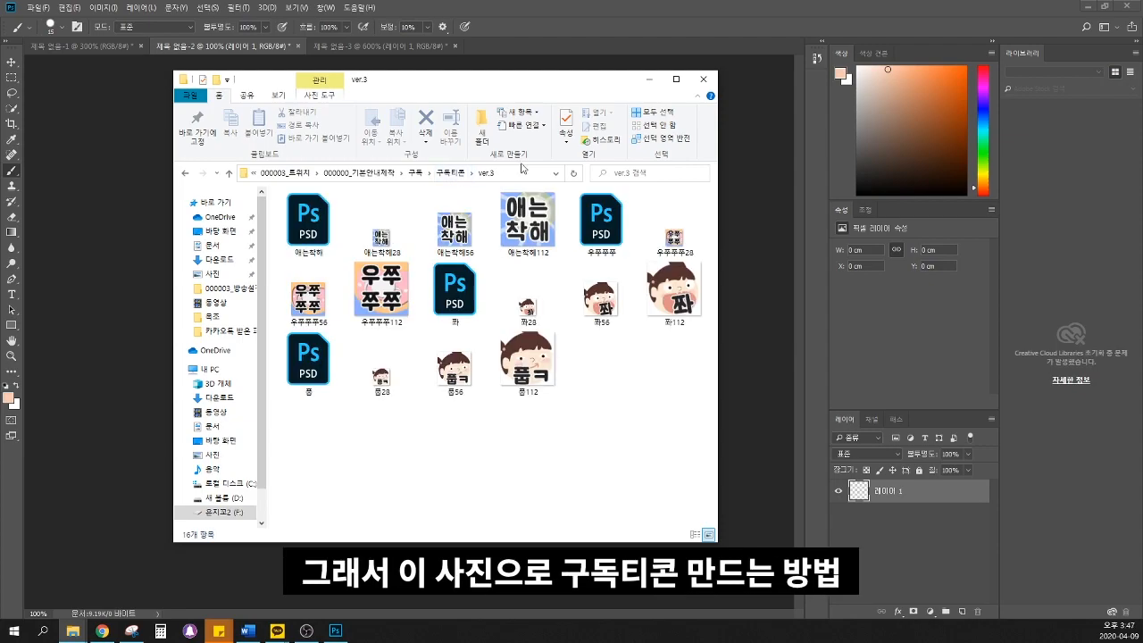
left_click(450, 172)
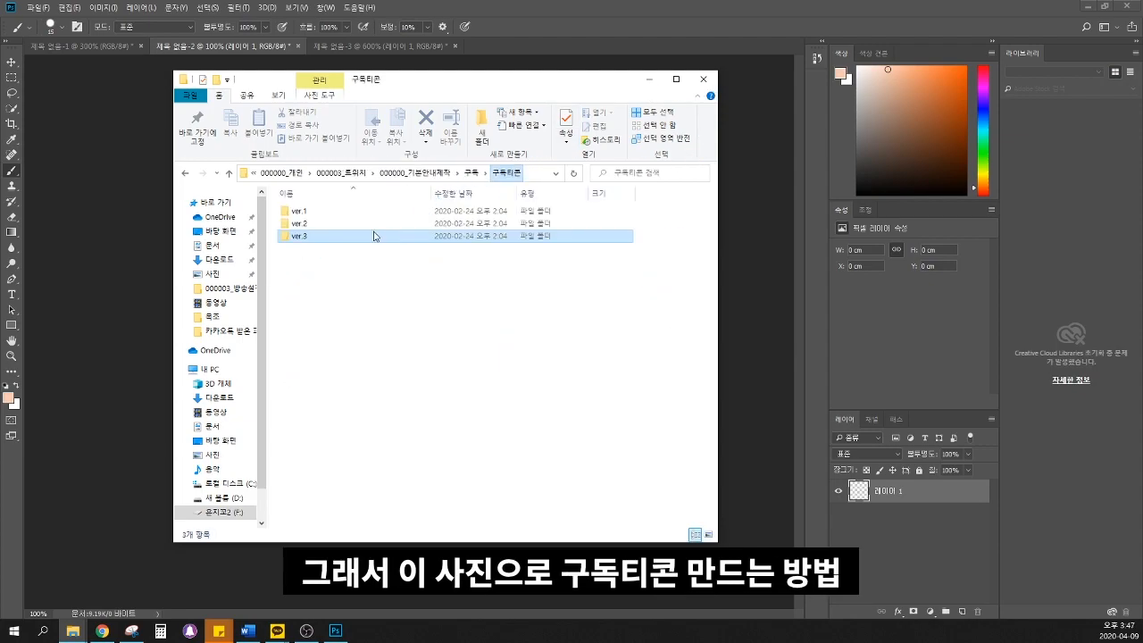
double_click(347, 214)
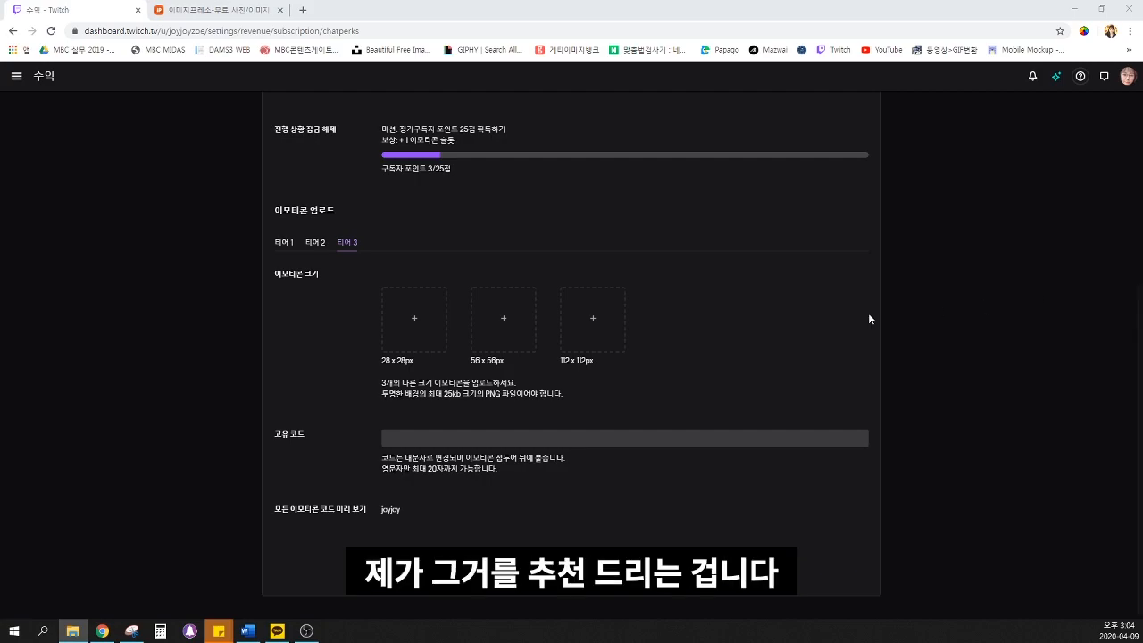
left_click_drag(381, 393, 500, 395)
left_click(498, 395)
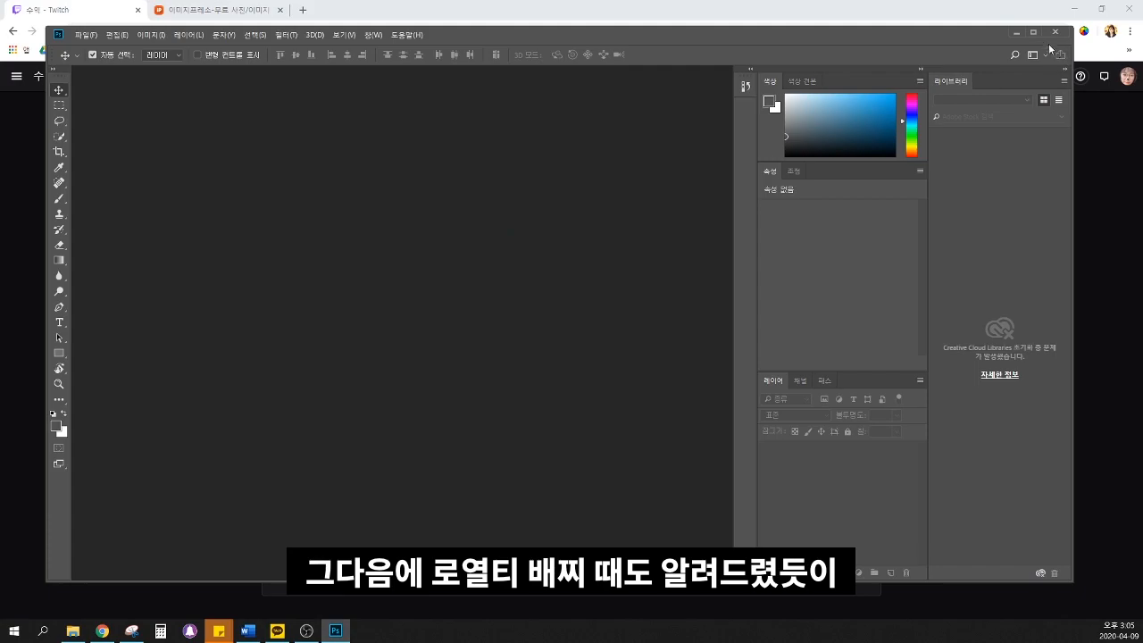
Switch to Photoshop in a maximized window and create a new 28 x 28 pixel document
left_click(1033, 33)
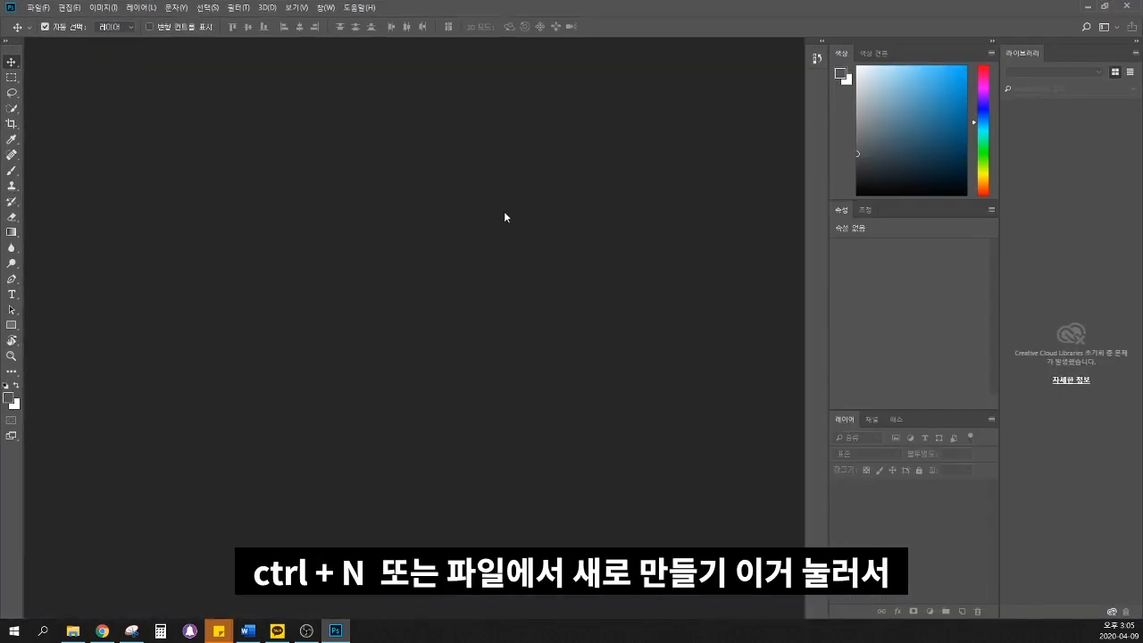
left_click(39, 8)
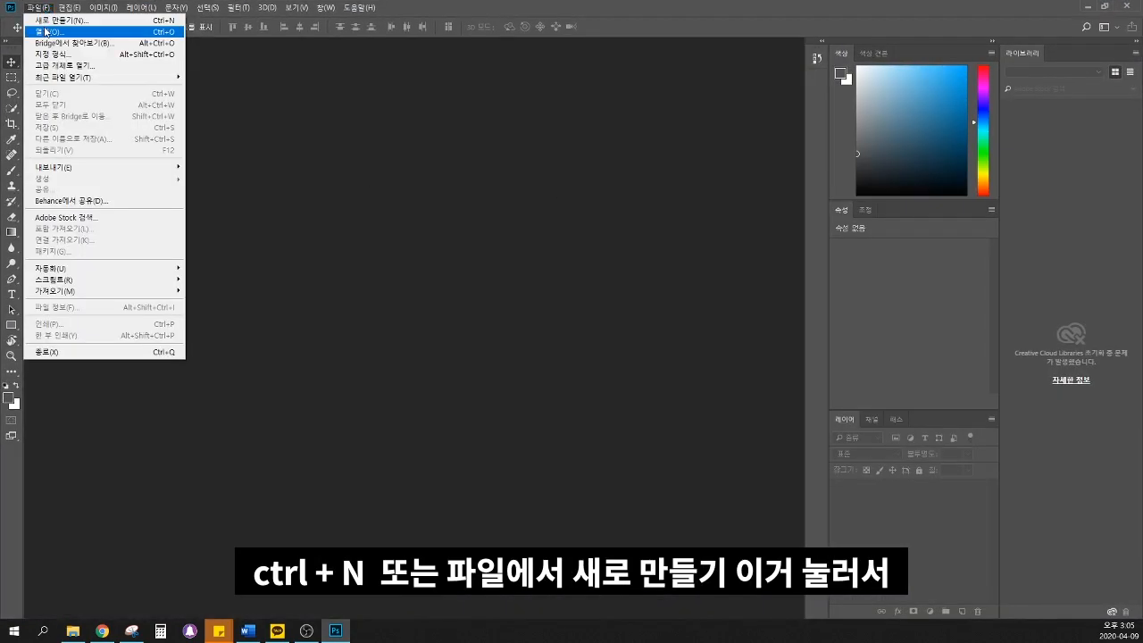
left_click(51, 21)
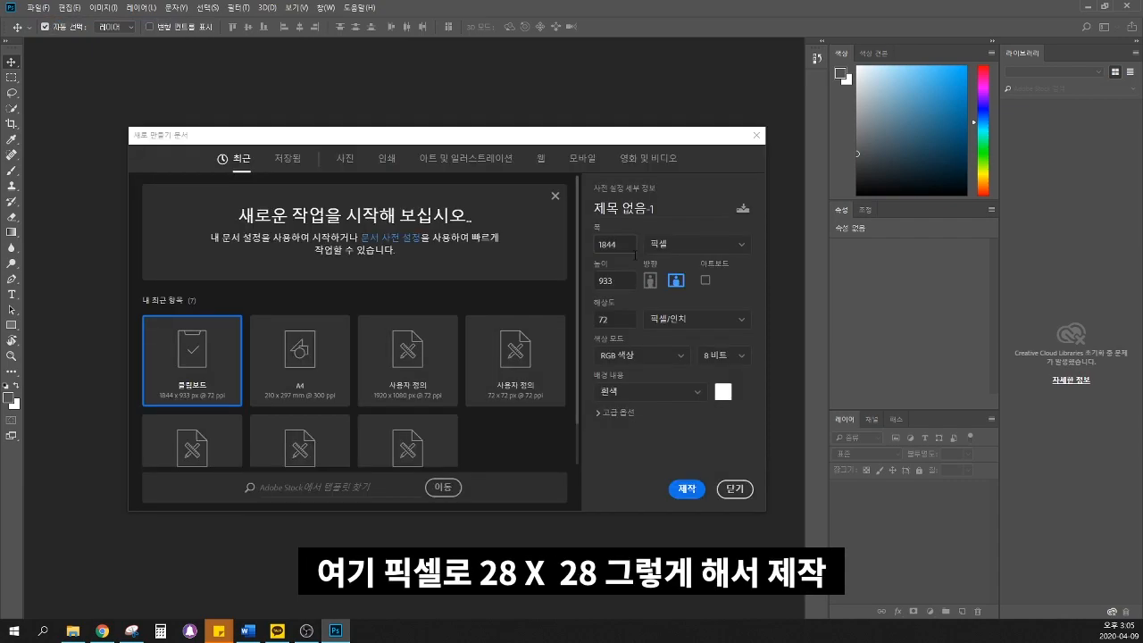
type("28")
key("Tab")
type("28")
left_click(612, 474)
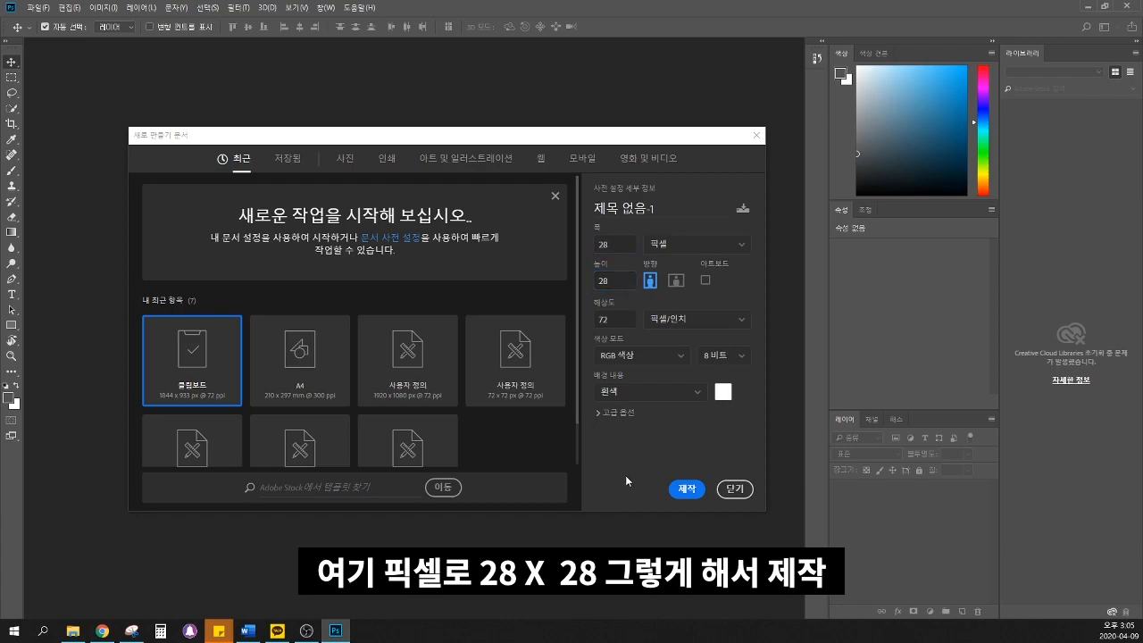
left_click(690, 491)
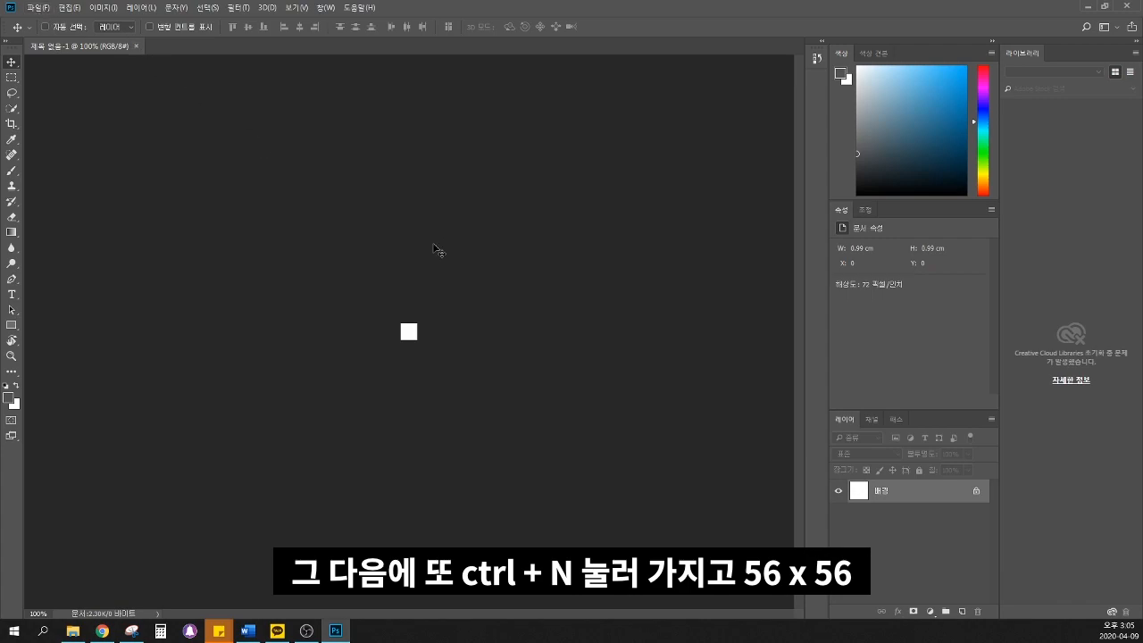
Create a second new document measuring 56 x 56 pixels
key("ctrl+n")
type("56")
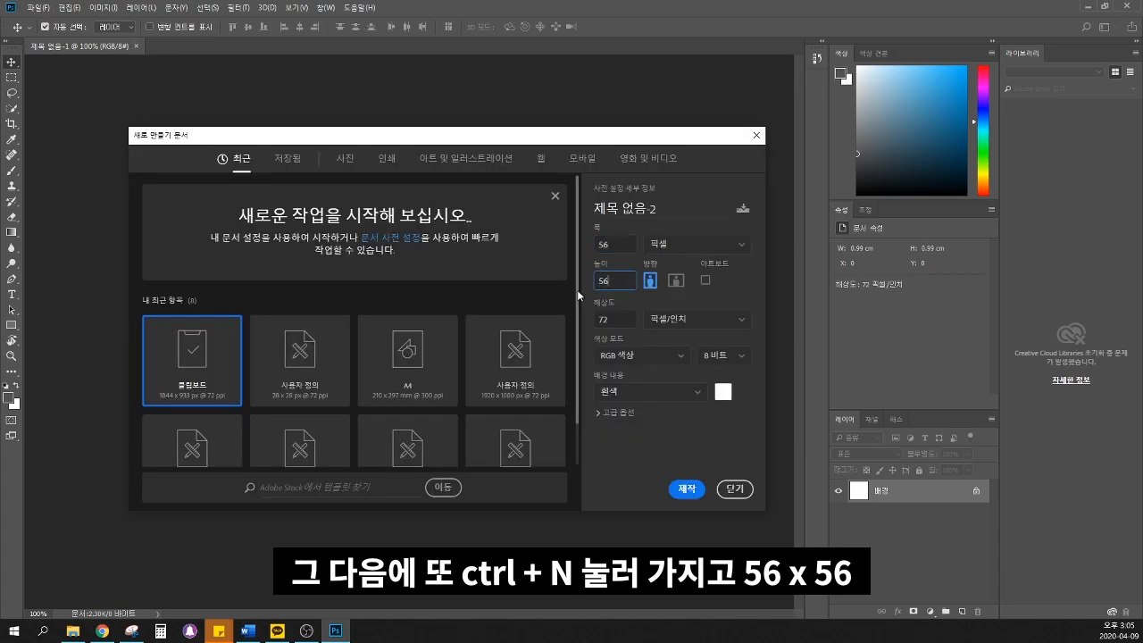
type("56")
left_click(686, 491)
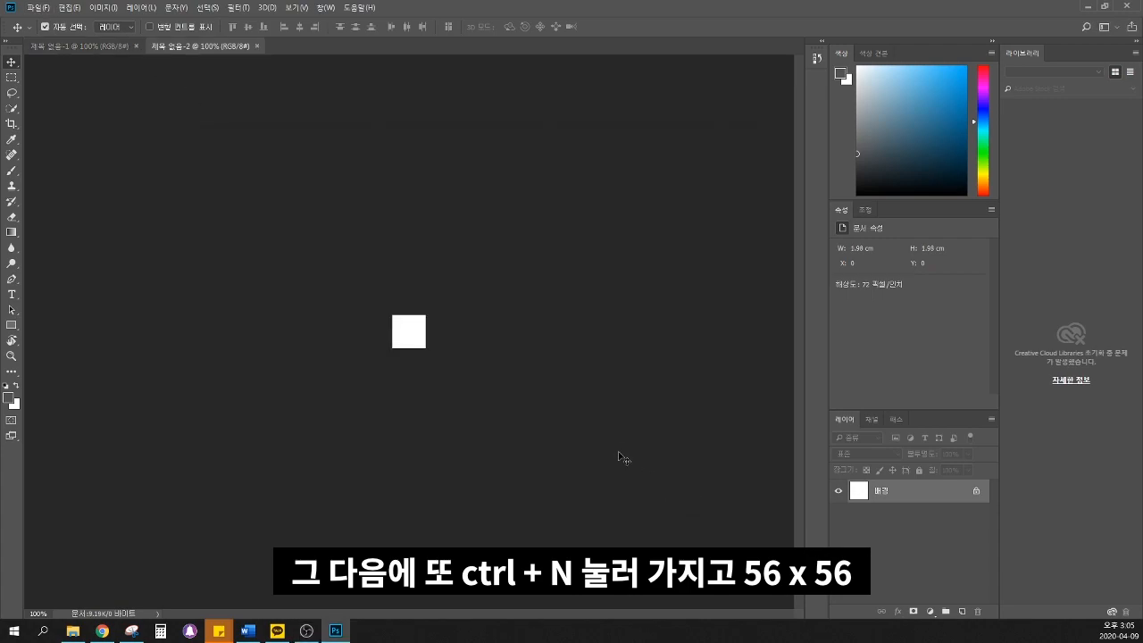
Create a third new document measuring 112 x 112 pixels
key("ctrl+n")
type("112")
key("Tab")
type("112")
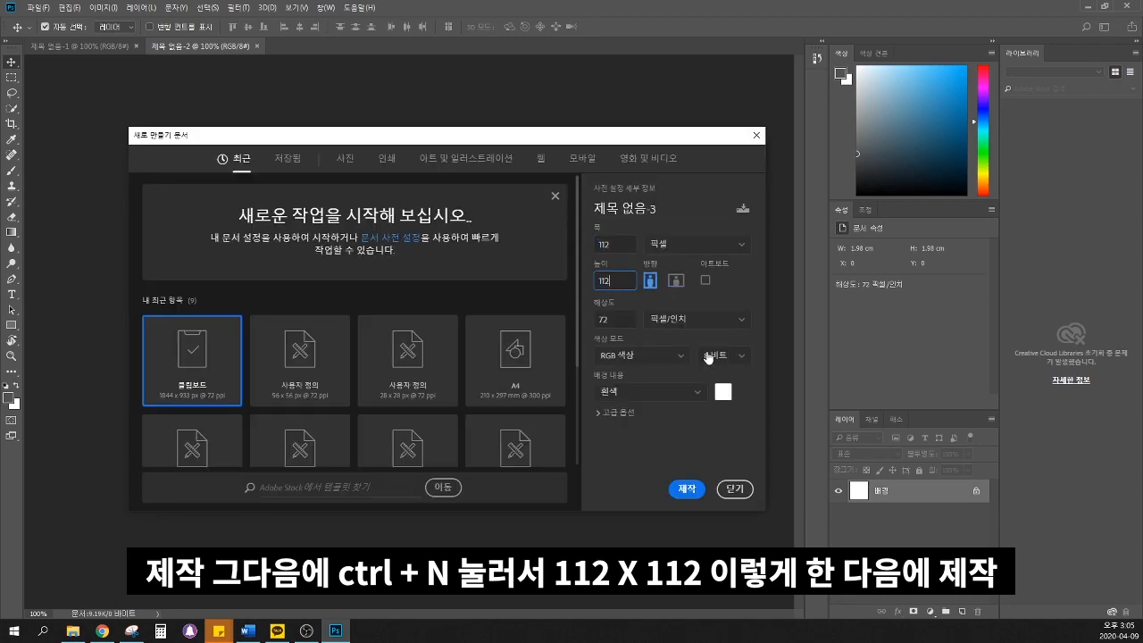
left_click(683, 489)
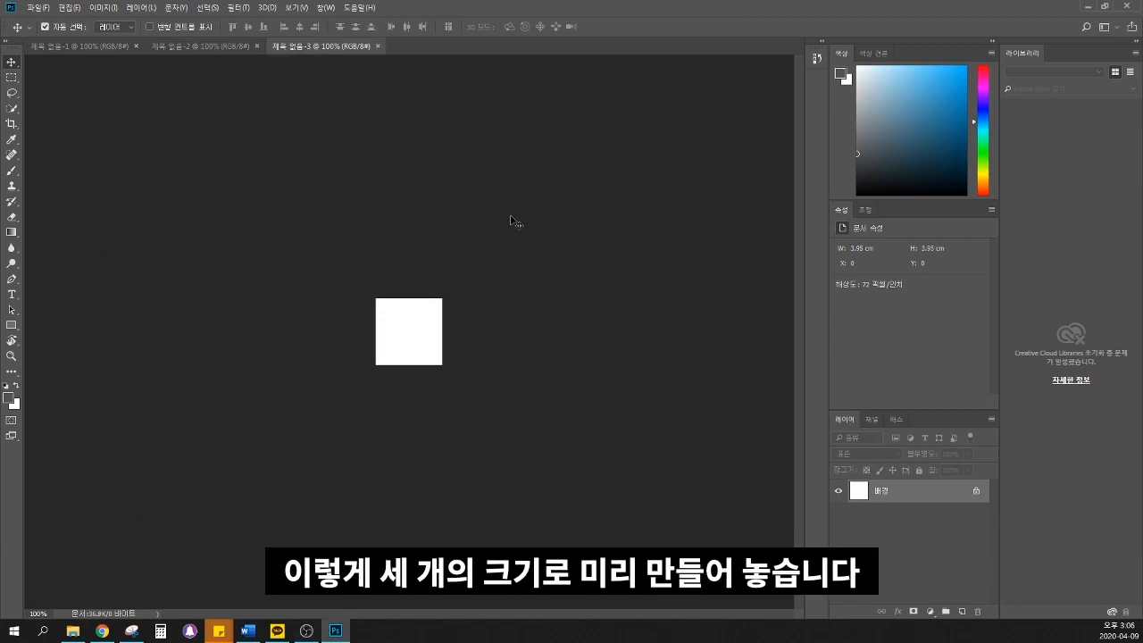
Open the portrait JPG photo from the desktop and convert its locked background into a regular layer
mouse_move(66, 638)
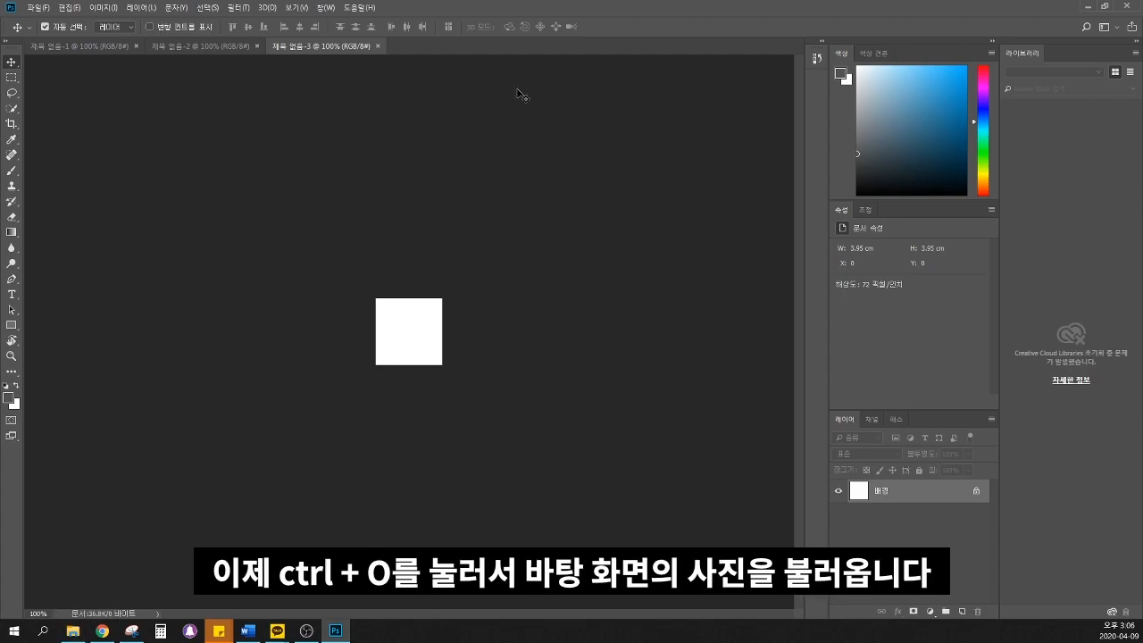
key("ctrl+o")
scroll(318, 260, "down", 5)
left_click(340, 233)
left_click(621, 321)
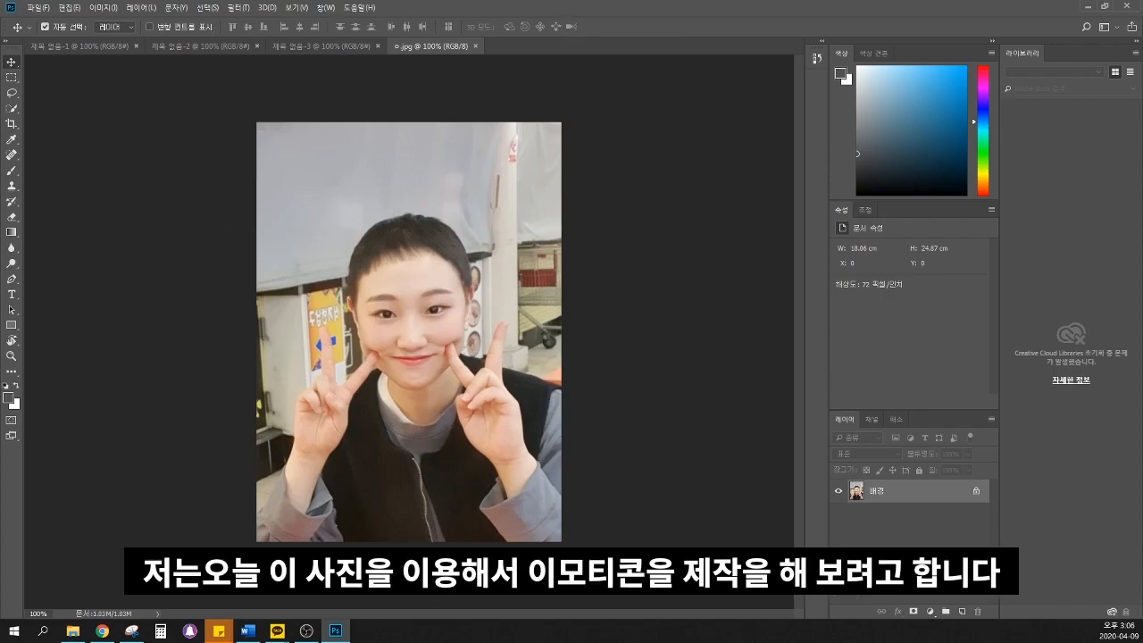
key("alt+Tab")
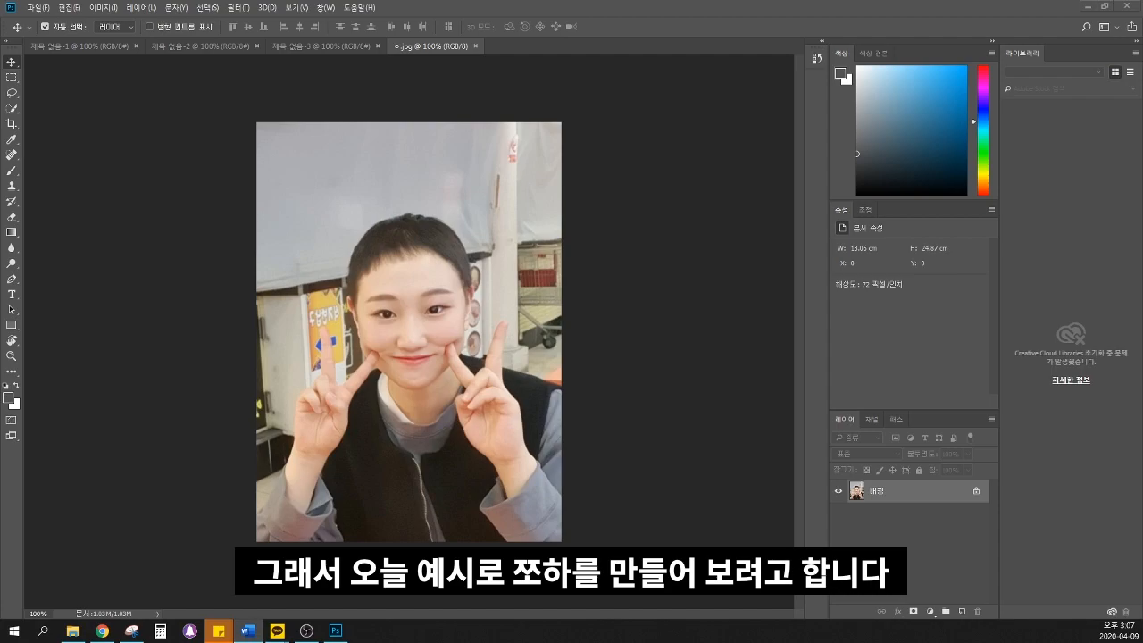
double_click(876, 495)
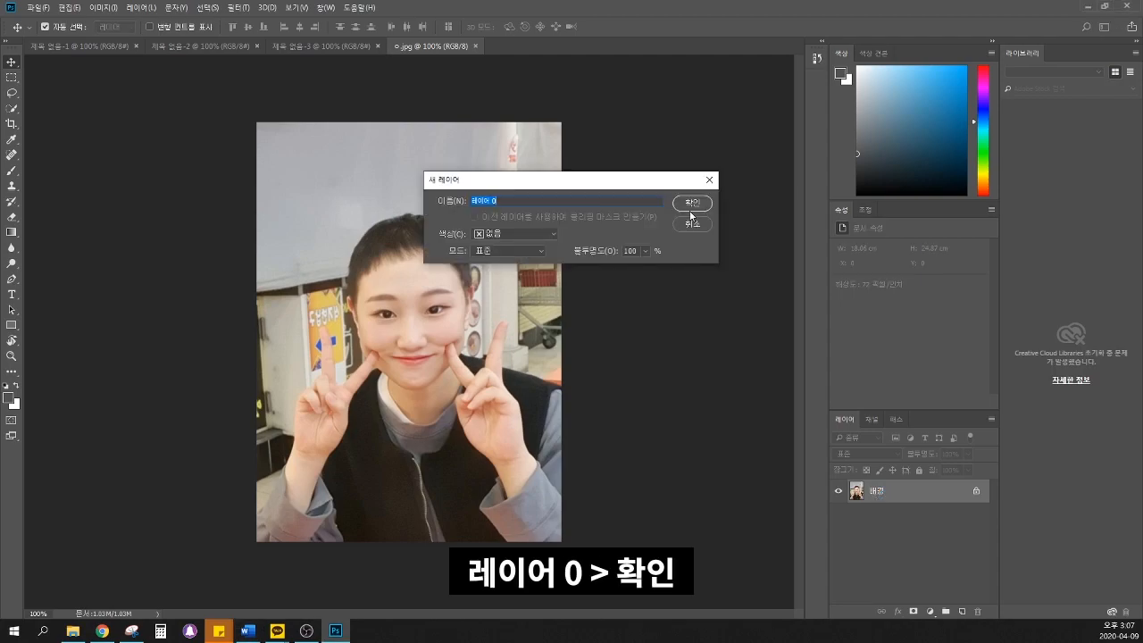
left_click(689, 203)
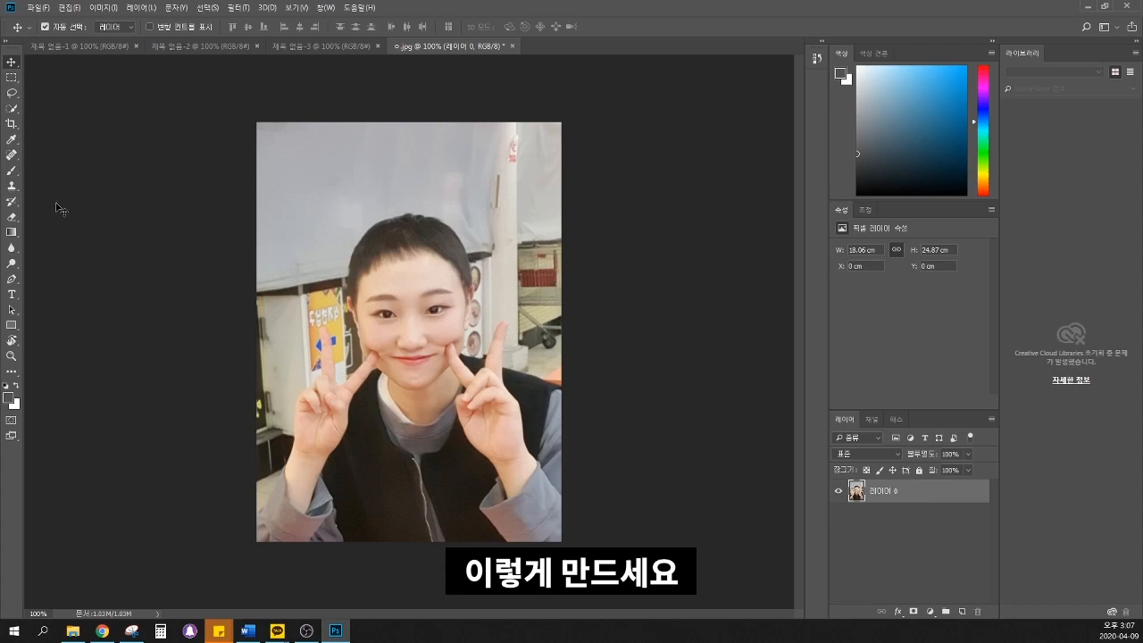
Start a Pen tool path with an anchor point on the photo's left edge, where the sleeve meets it
left_click(12, 280)
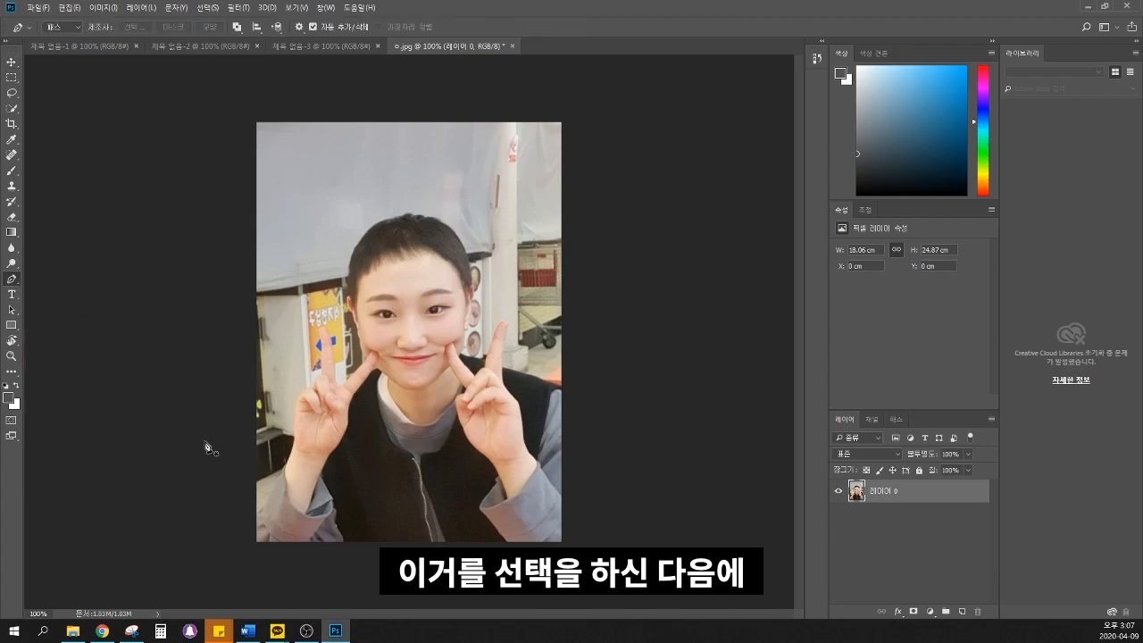
left_click(258, 511)
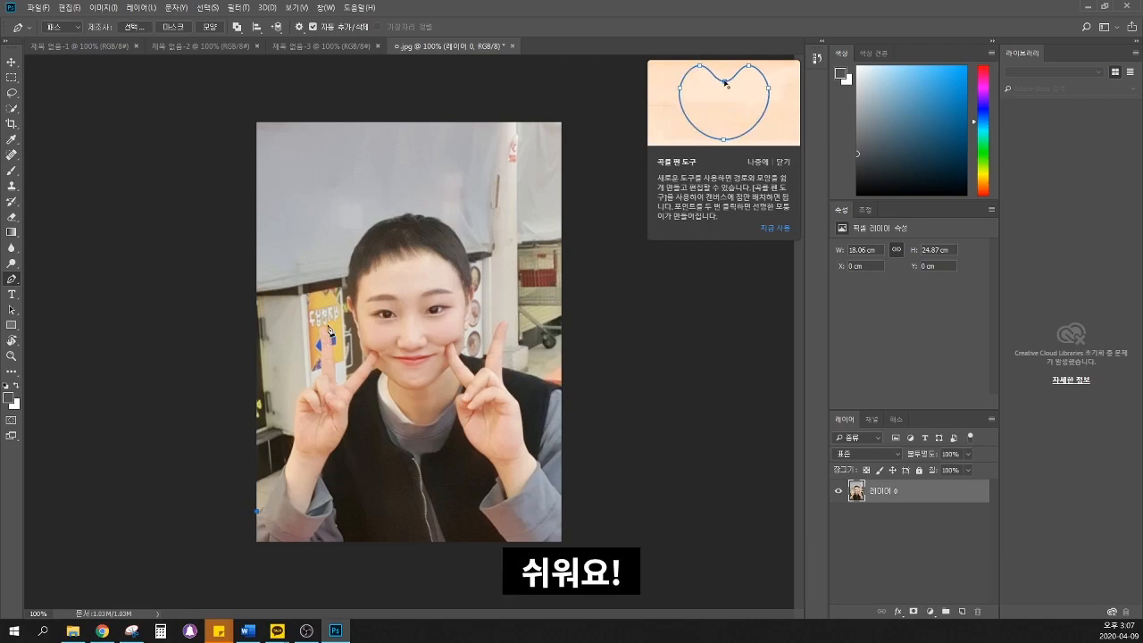
Try out straight and curved Pen path segments running from the first anchor across the sleeve, vest and hand
left_click(297, 492)
left_click(333, 483)
left_click(374, 477)
left_click(407, 454)
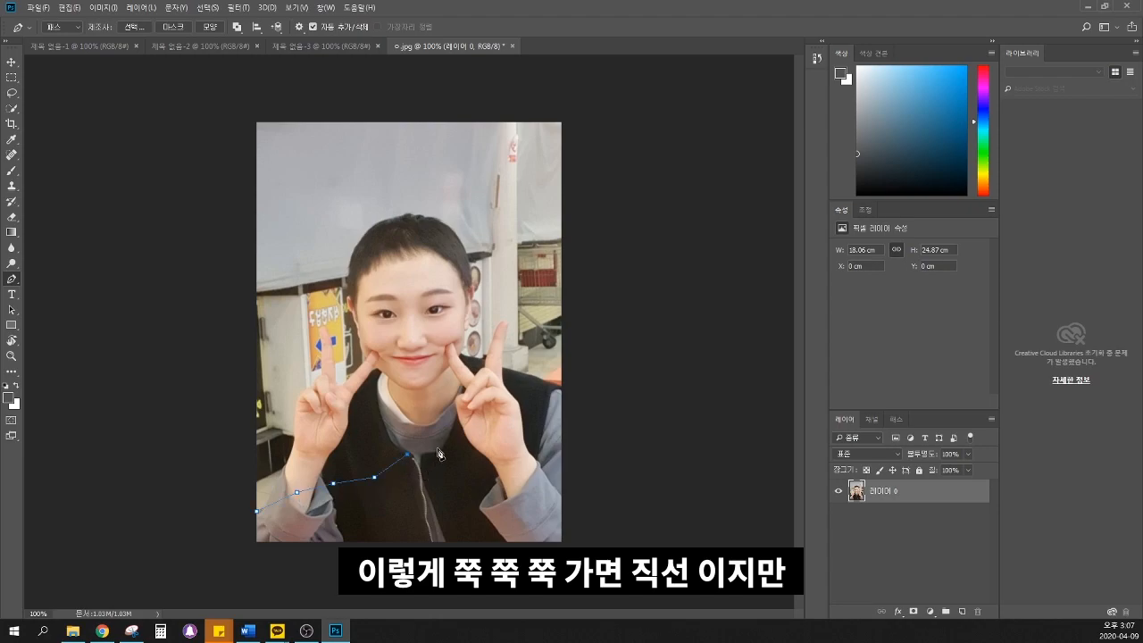
left_click_drag(457, 443, 481, 456)
left_click(493, 438)
left_click(505, 426)
left_click(517, 407)
Undo the trial path segments back to the single anchor on the photo's left edge
key("ctrl+z")
key("ctrl+z")
key("ctrl+z")
key("ctrl+z")
key("ctrl+z")
key("ctrl+z")
key("ctrl+z")
key("ctrl+z")
key("ctrl+z")
key("ctrl+z")
key("ctrl+z")
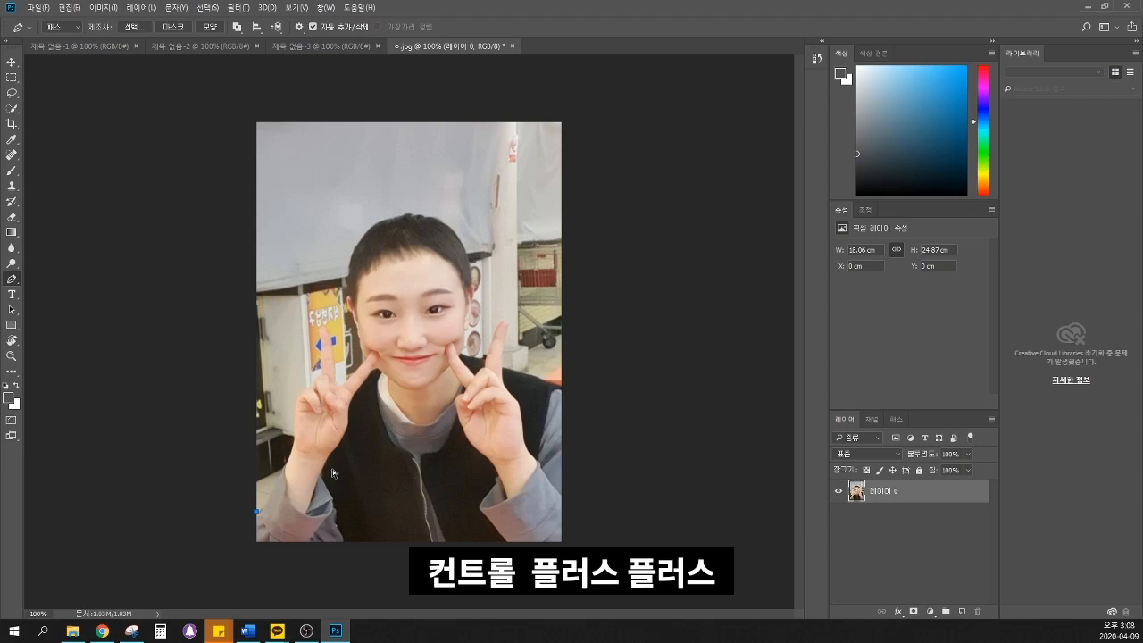
Extend the Pen path from the left-edge anchor with a curved segment up the outer edge of the sleeve
key("ctrl+plus")
key("ctrl+plus")
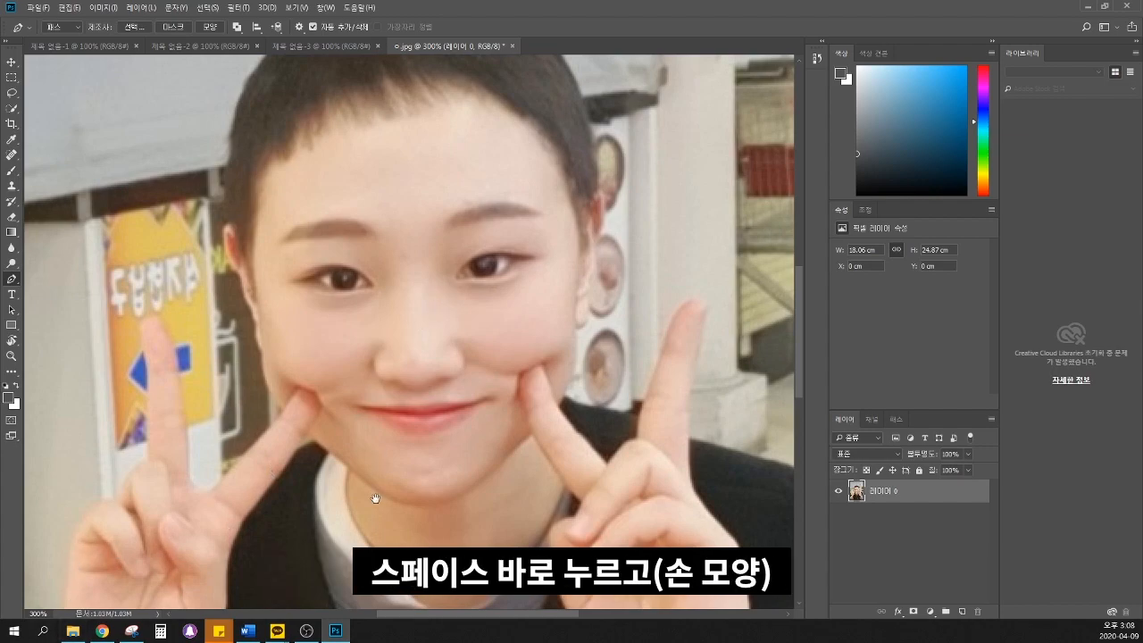
key("space")
left_click_drag(375, 497, 401, 255)
left_click_drag(364, 436, 536, 414)
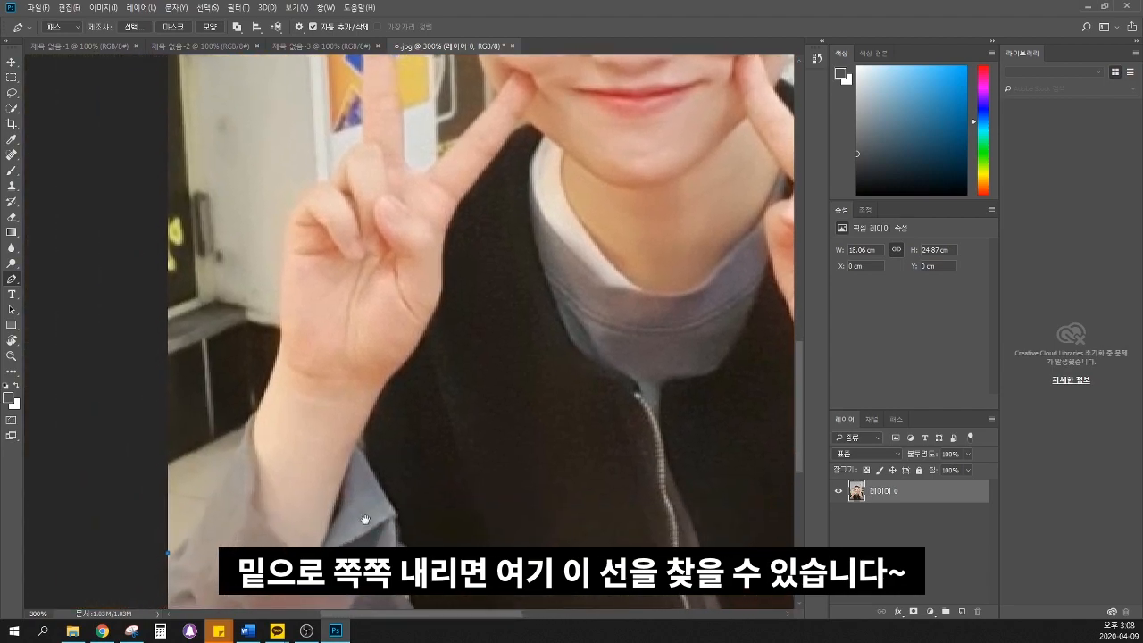
left_click(231, 475)
left_click_drag(233, 467, 241, 440)
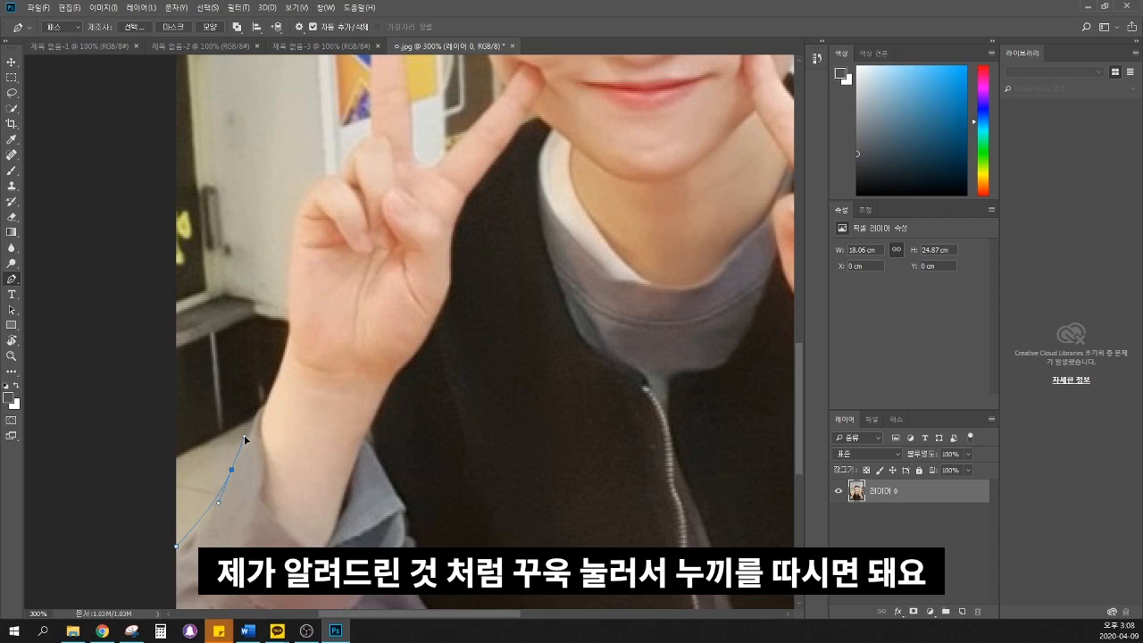
Continue the Pen path along the wrist, the outer side of the palm and over the folded fingers
left_click_drag(277, 382, 280, 369)
left_click(290, 339)
left_click_drag(288, 260, 288, 250)
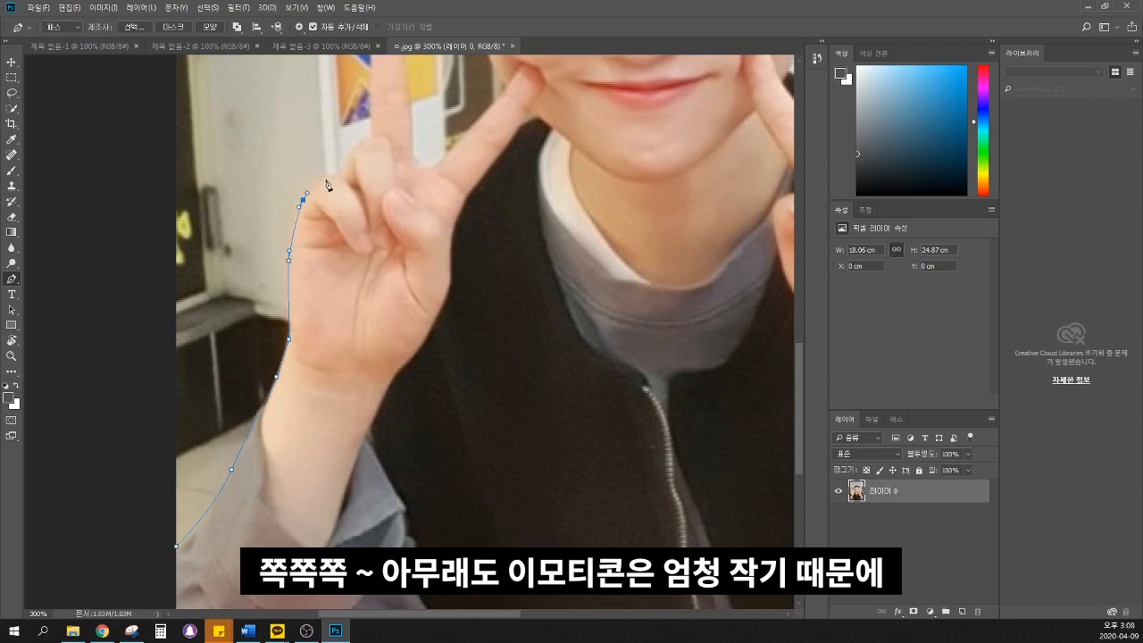
left_click_drag(328, 174, 338, 178)
left_click_drag(366, 136, 367, 138)
Extend the Pen path up the outer edge of the raised finger, undoing the first trial anchor and placing it again
left_click_drag(425, 174, 375, 398)
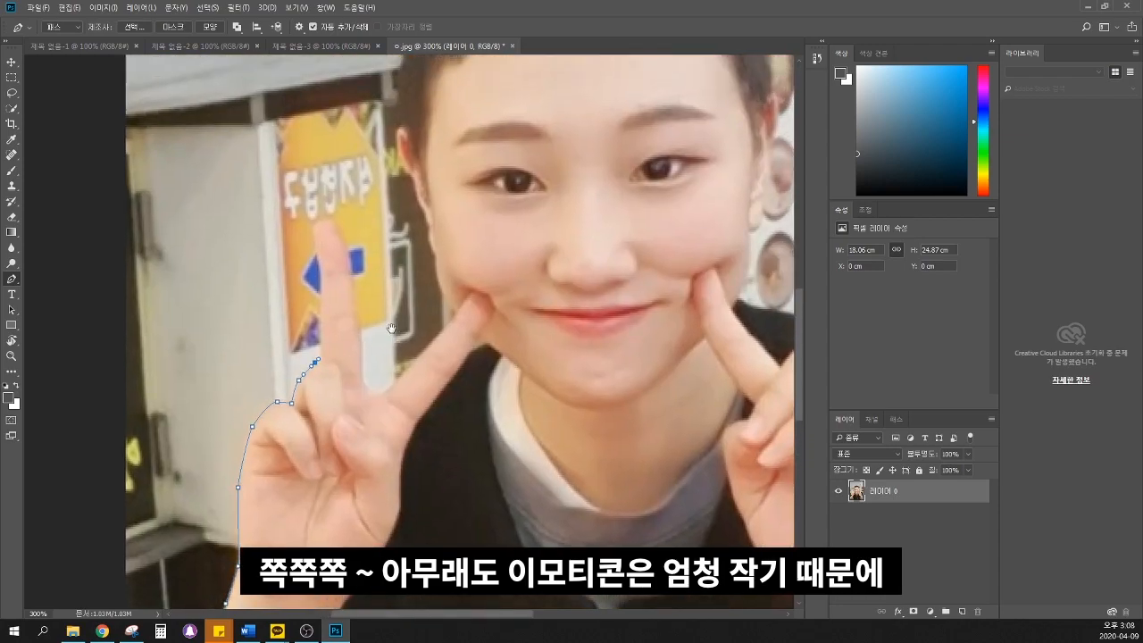
left_click(321, 268)
key("ctrl+z")
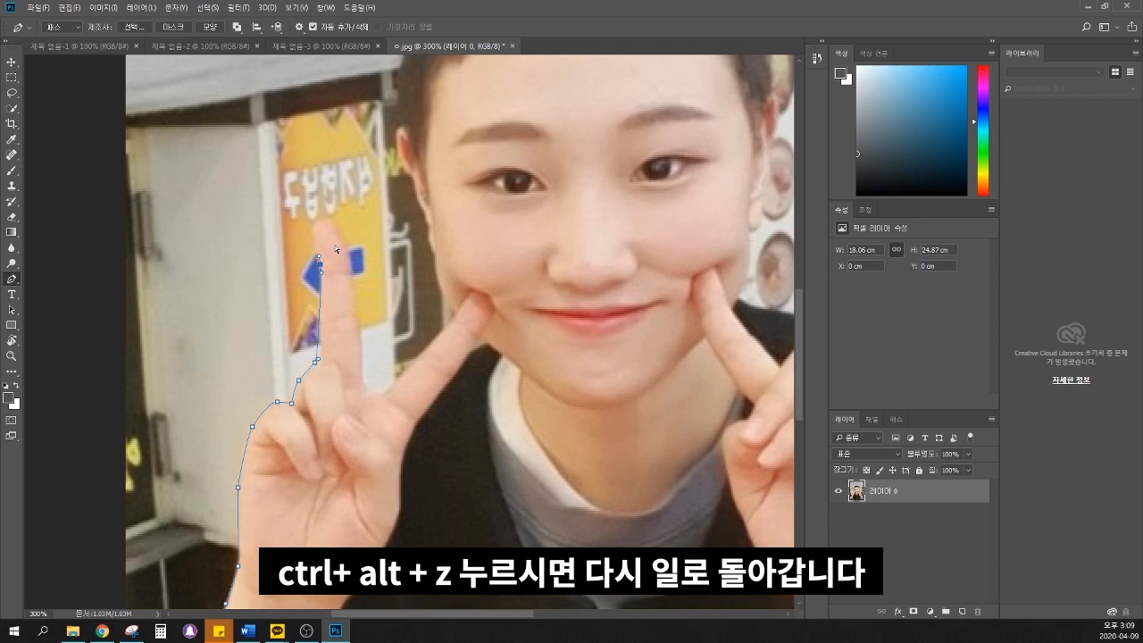
key("ctrl+alt+z")
left_click(319, 260)
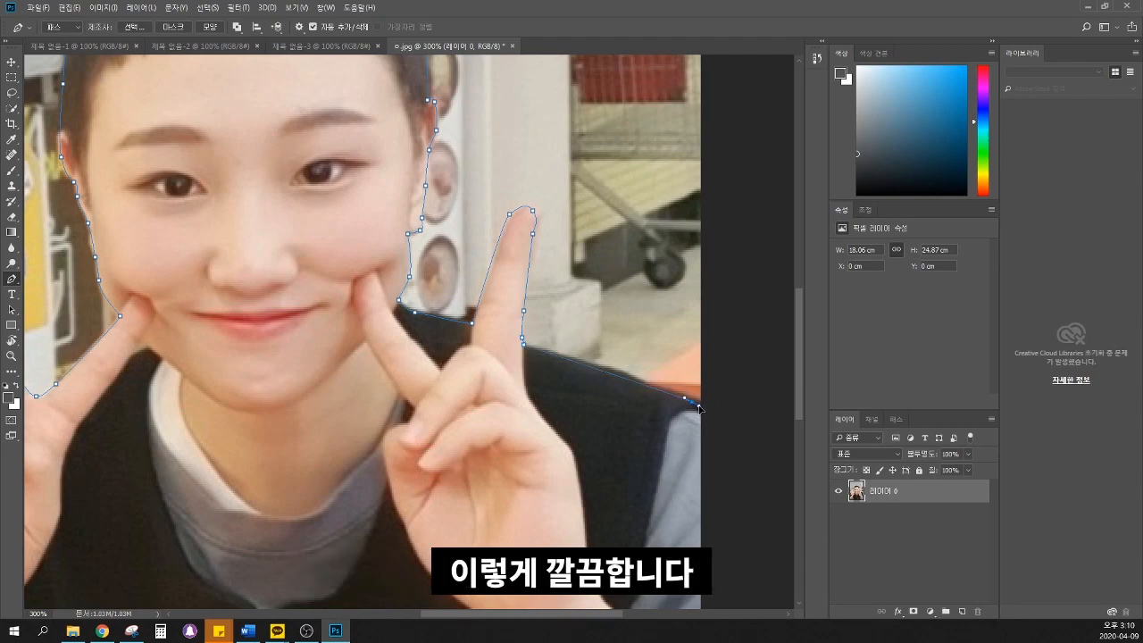
Close the Pen path around the photo's bottom-right and bottom-left corners, ending on the starting anchor
left_click_drag(731, 452, 744, 248)
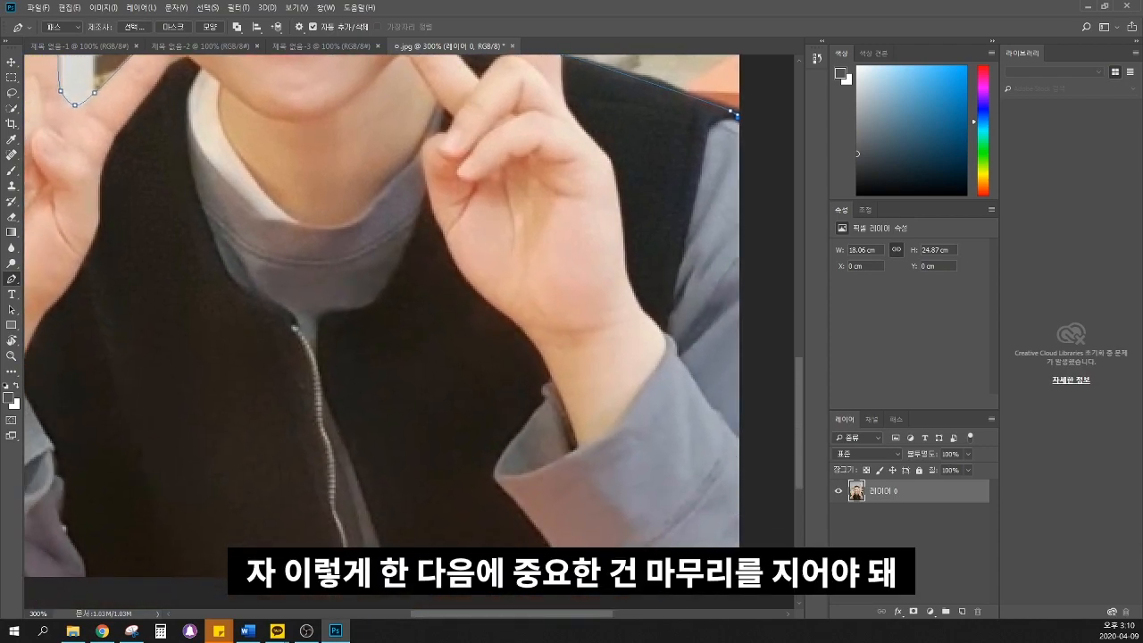
left_click(740, 576)
left_click_drag(151, 533, 521, 477)
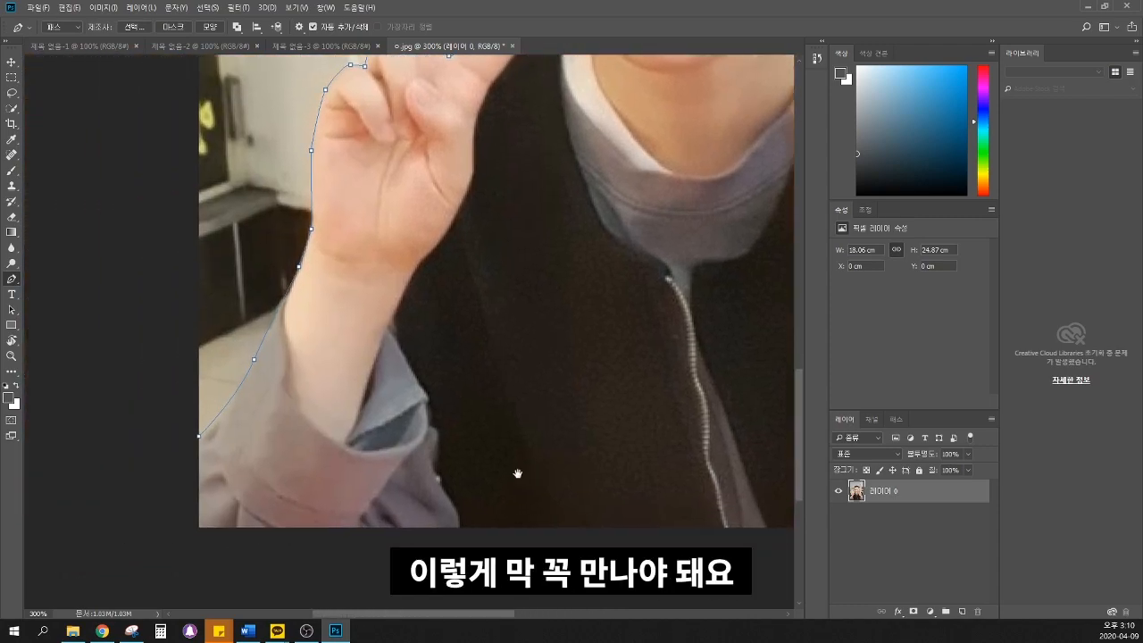
left_click(205, 526)
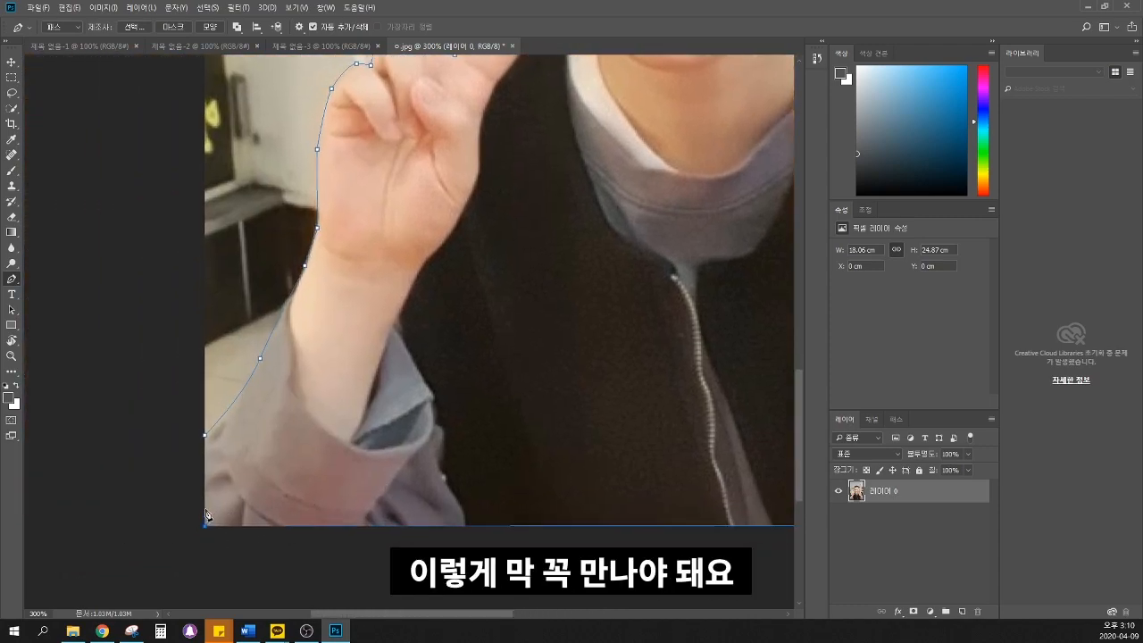
left_click(205, 436)
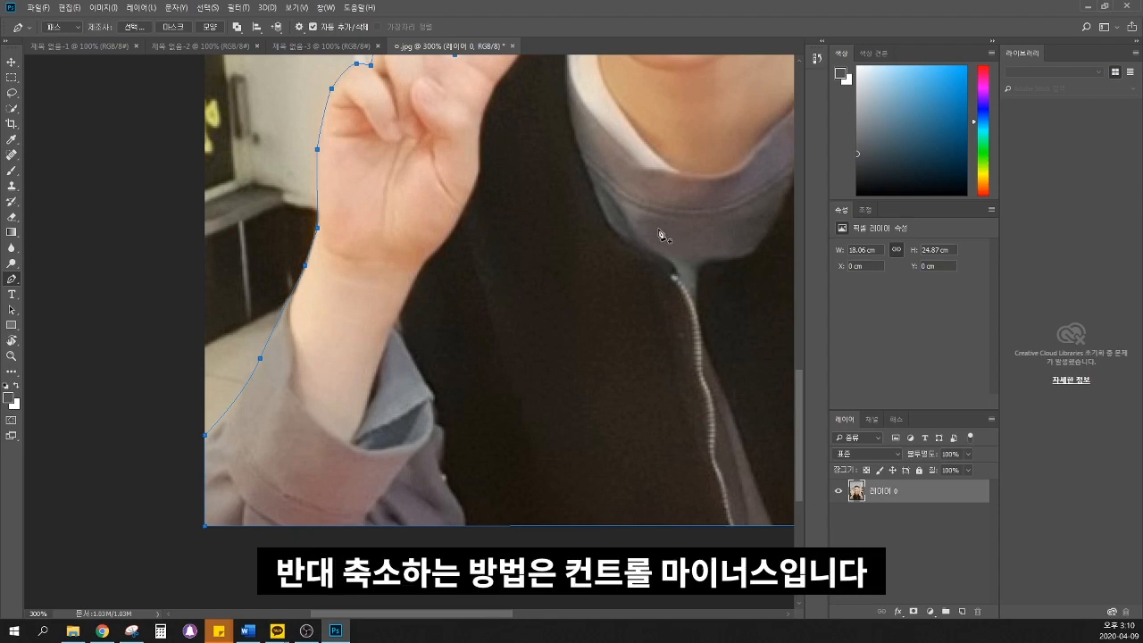
key("ctrl+minus")
key("ctrl+minus")
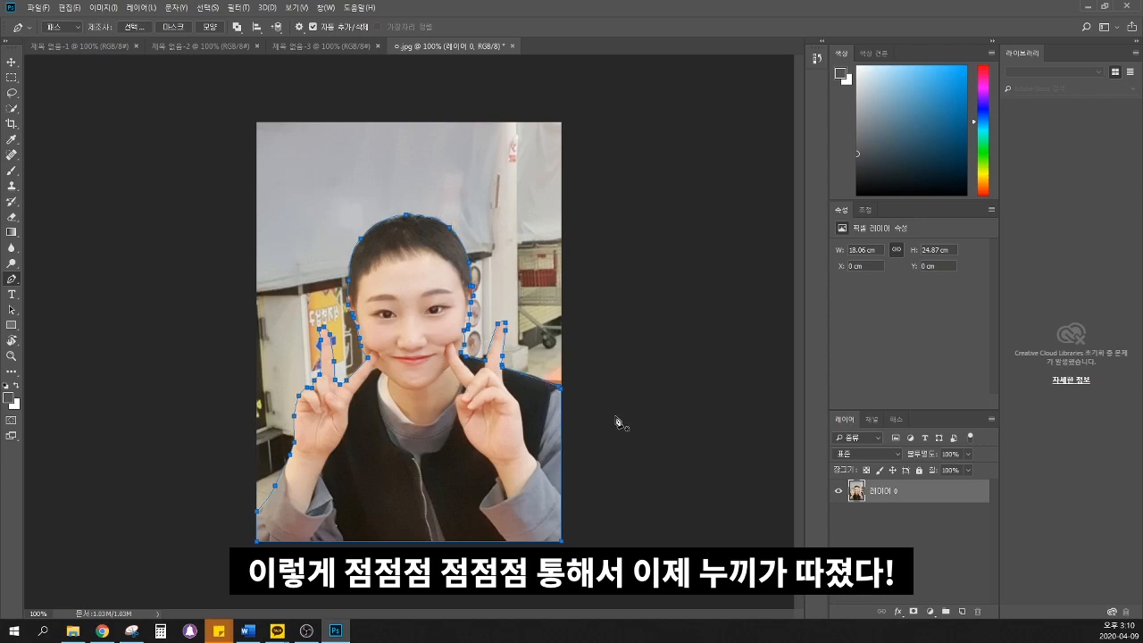
Load the work path as a selection around the person
left_click(897, 419)
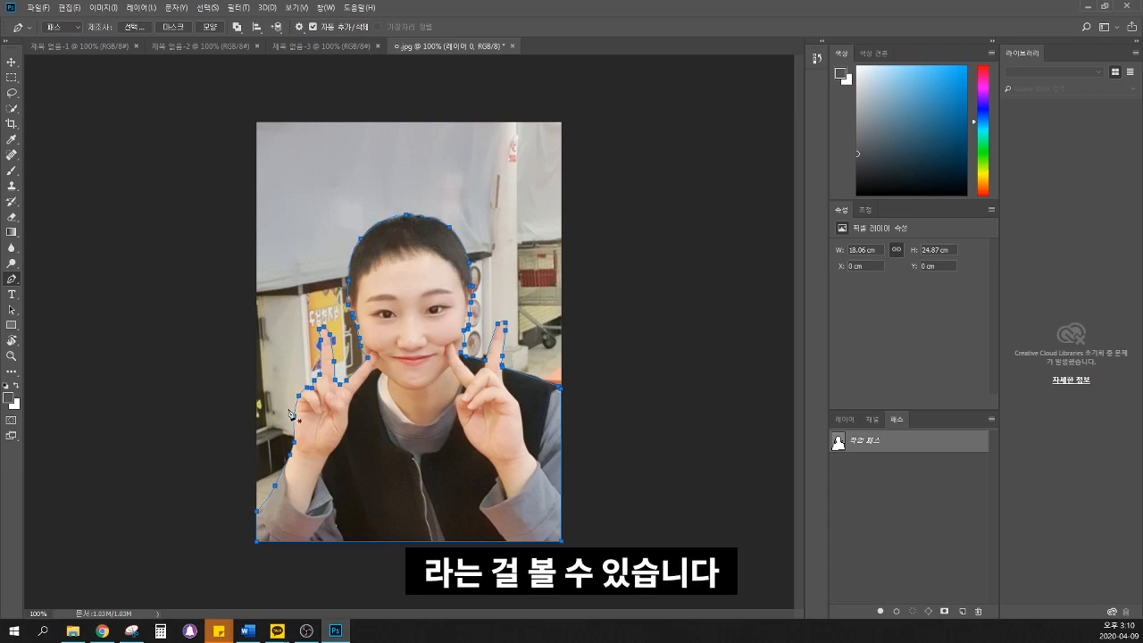
left_click(855, 423)
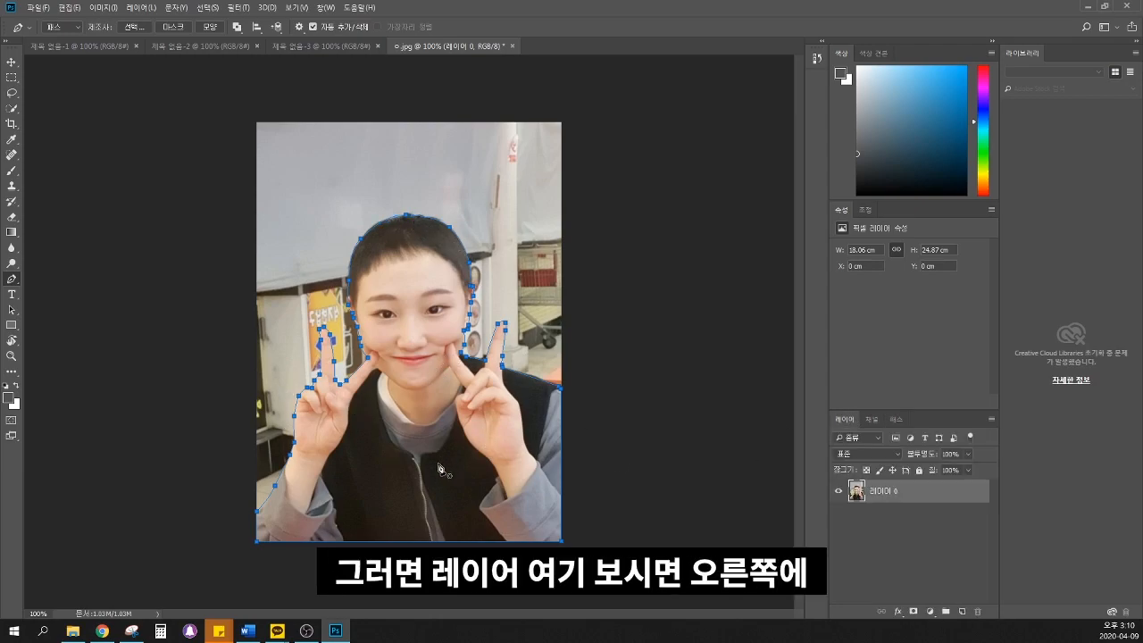
left_click(896, 419)
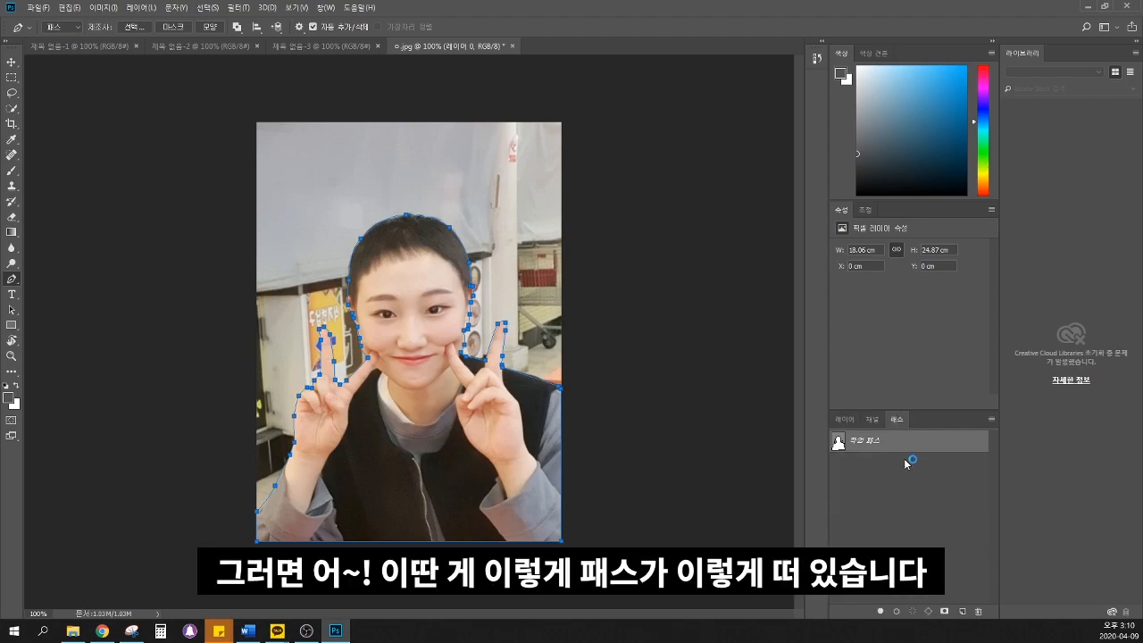
left_click(839, 444, "ctrl")
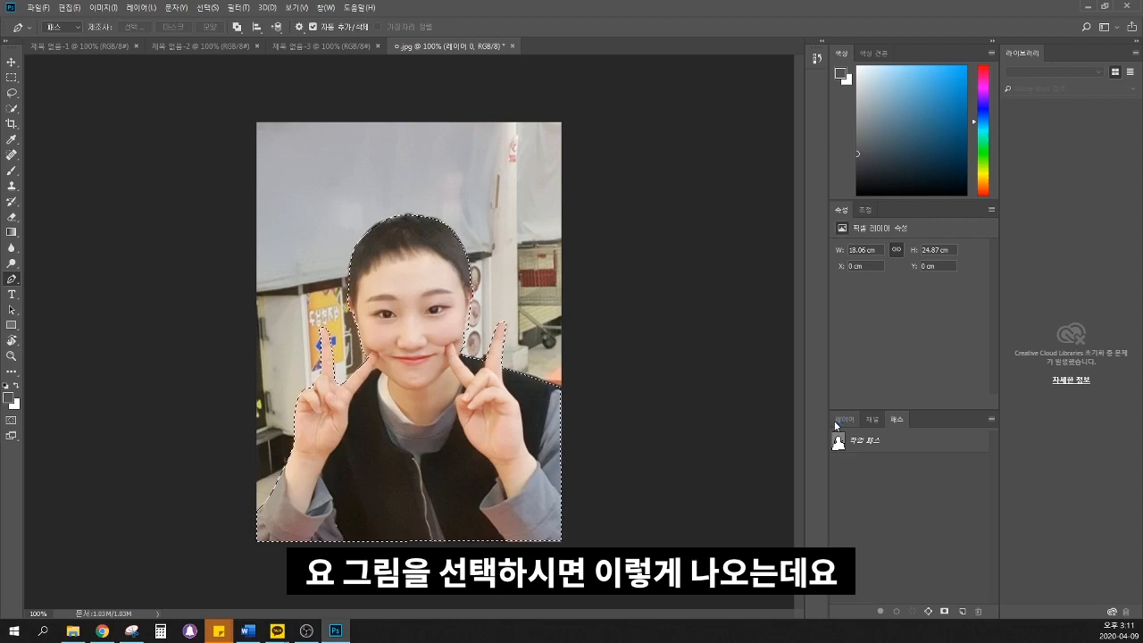
Invert the selection, delete the photo's background and deselect
key("ctrl+shift+i")
key("ctrl+shift+i")
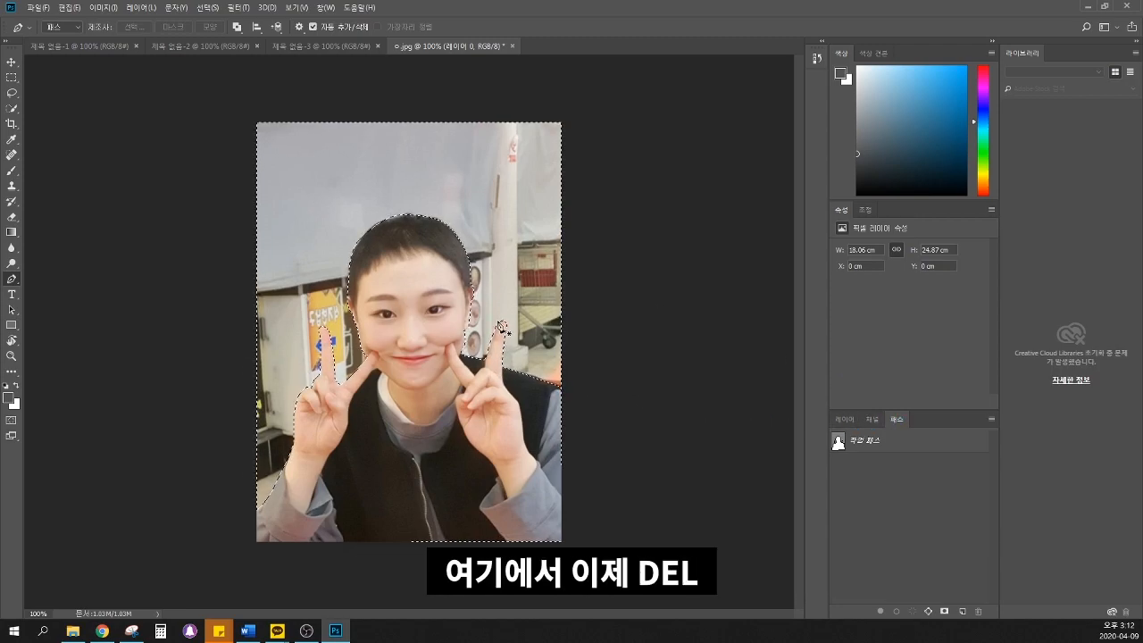
key("Delete")
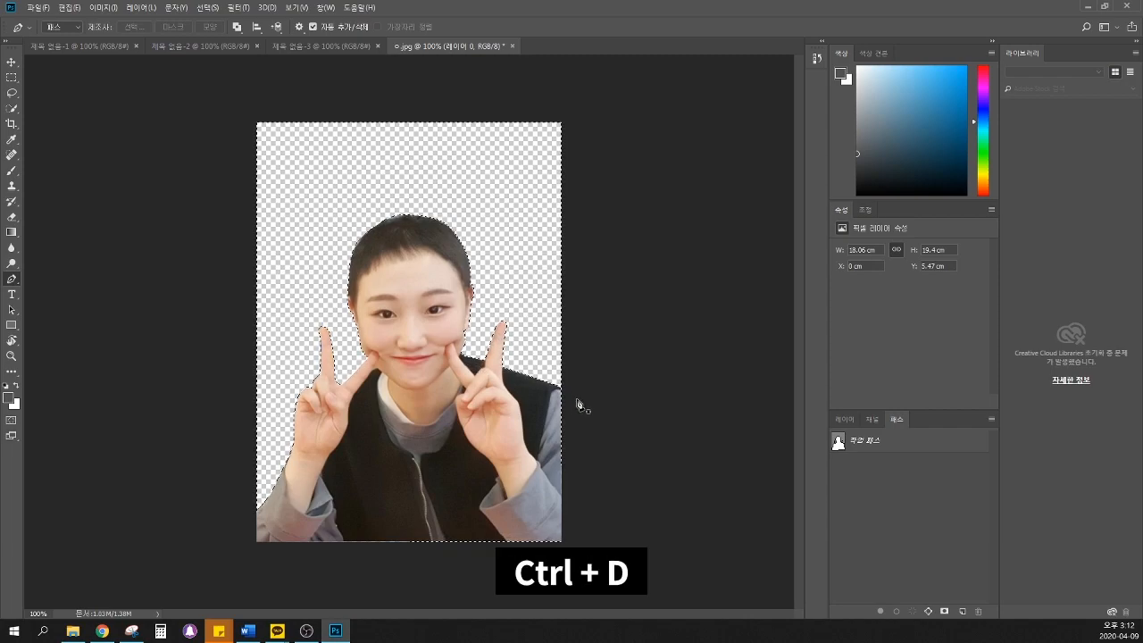
key("ctrl+d")
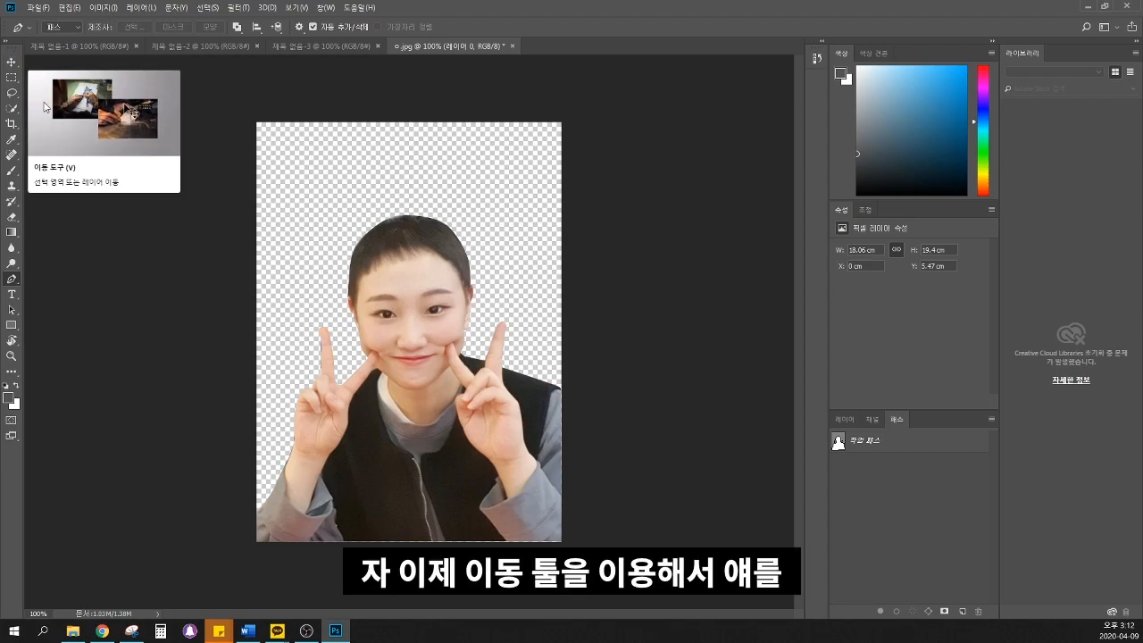
Float the photo document and copy the cut-out person into the canvas of 제목 없음-3 with the Move tool
left_click(14, 63)
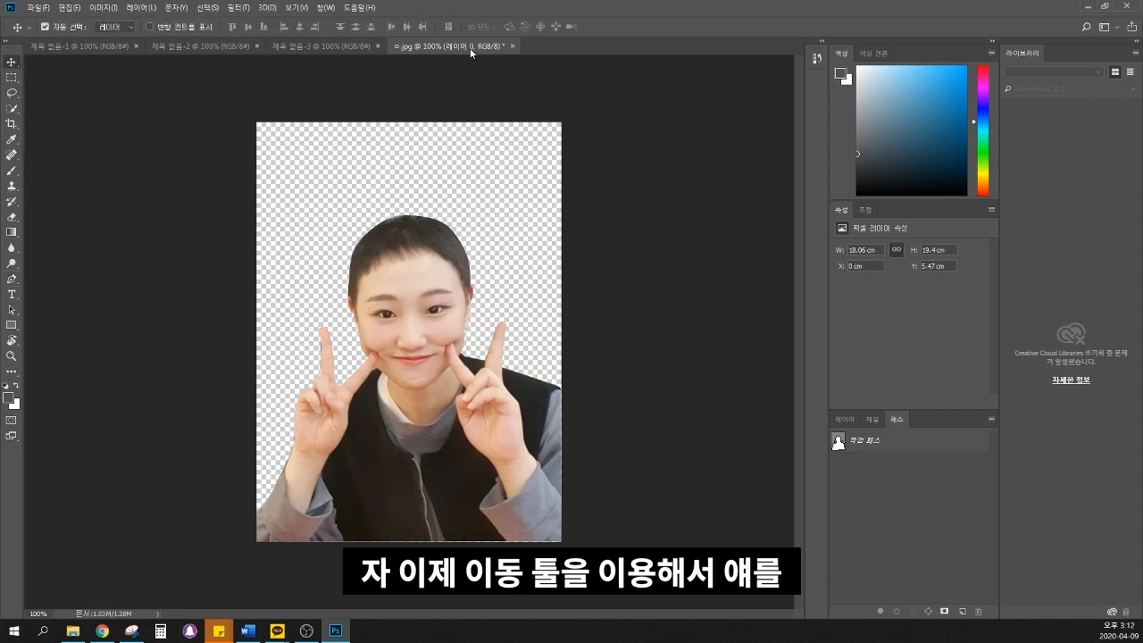
left_click_drag(465, 46, 617, 87)
left_click(331, 45)
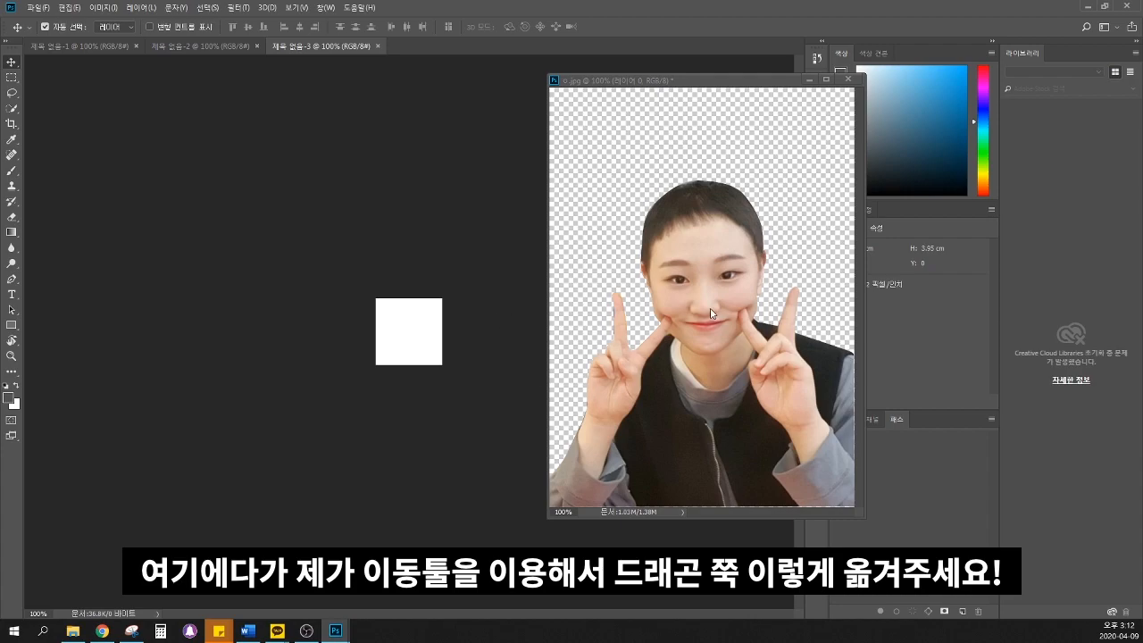
left_click(725, 338)
left_click_drag(717, 326, 407, 330)
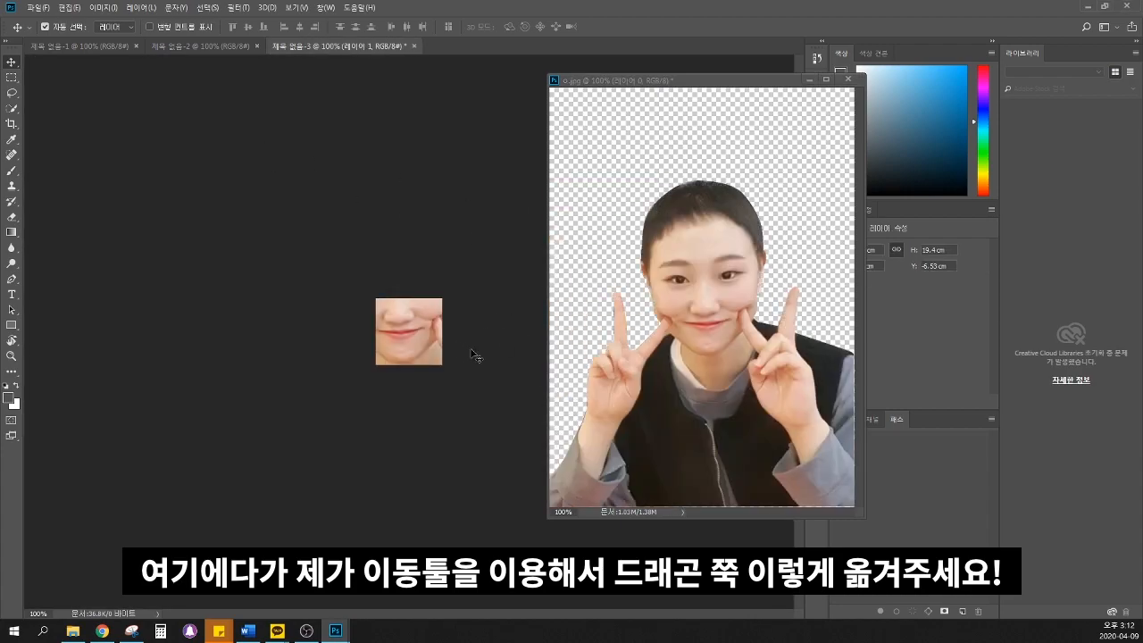
Dock the photo document back among the open documents and show the layers of 제목 없음-3
left_click_drag(619, 67, 598, 46)
left_click(378, 46)
left_click(844, 419)
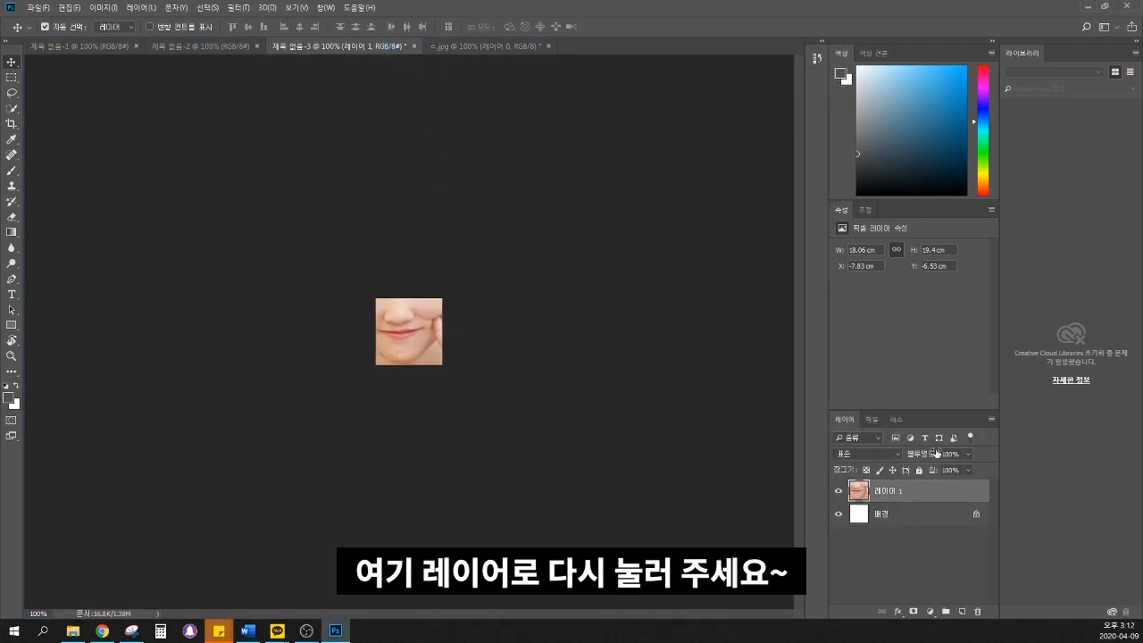
Scale the cutout proportionally to about 38% with Free Transform and position the face centrally on the small canvas
left_click_drag(412, 339, 421, 364)
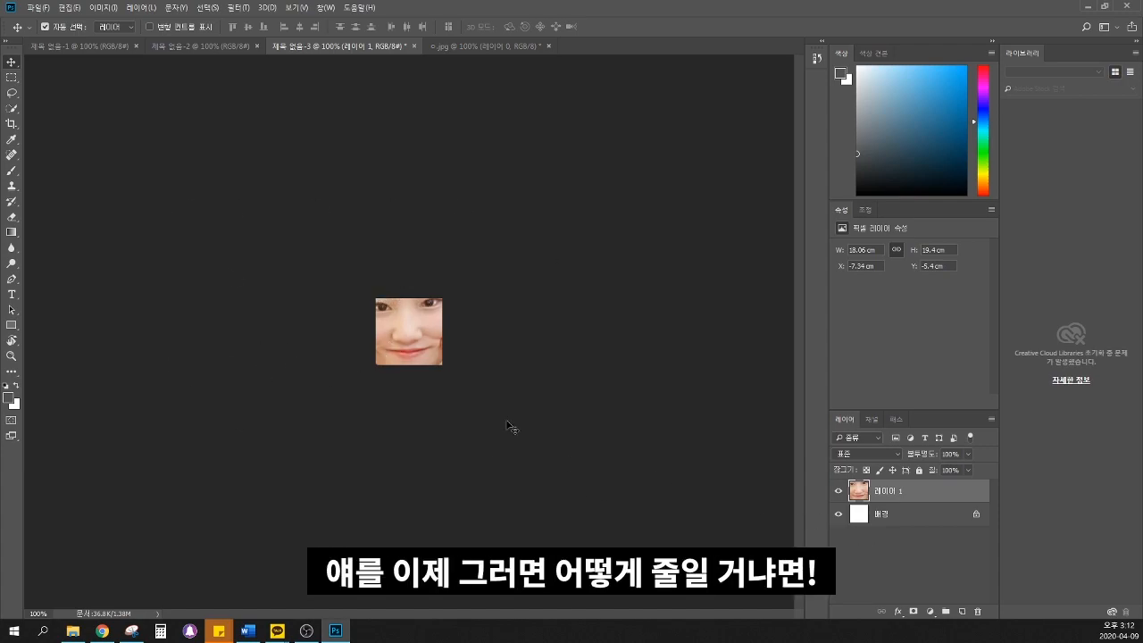
key("ctrl+t")
key("ctrl+t")
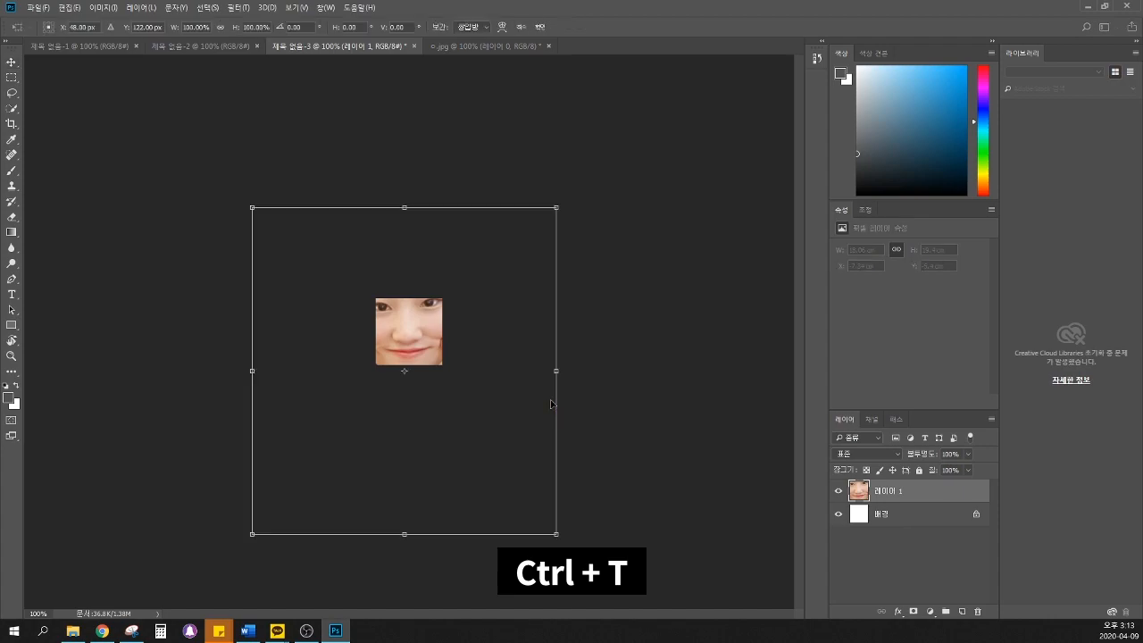
left_click_drag(249, 206, 316, 265)
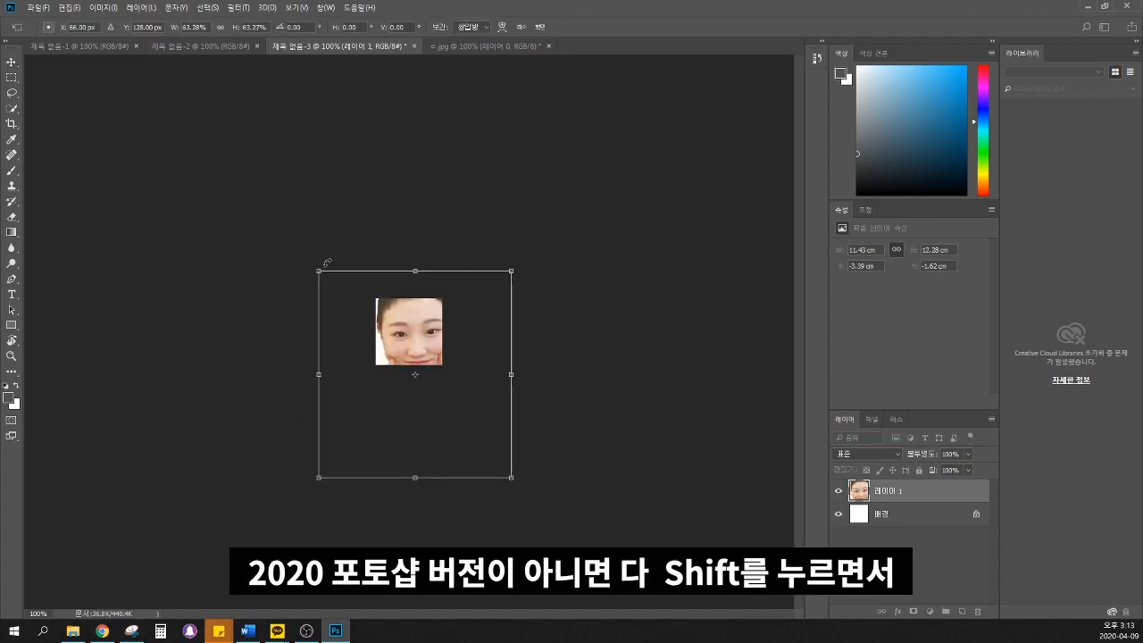
left_click_drag(318, 269, 352, 306)
left_click_drag(393, 338, 365, 311)
left_click_drag(320, 276, 353, 290)
left_click_drag(416, 329, 410, 335)
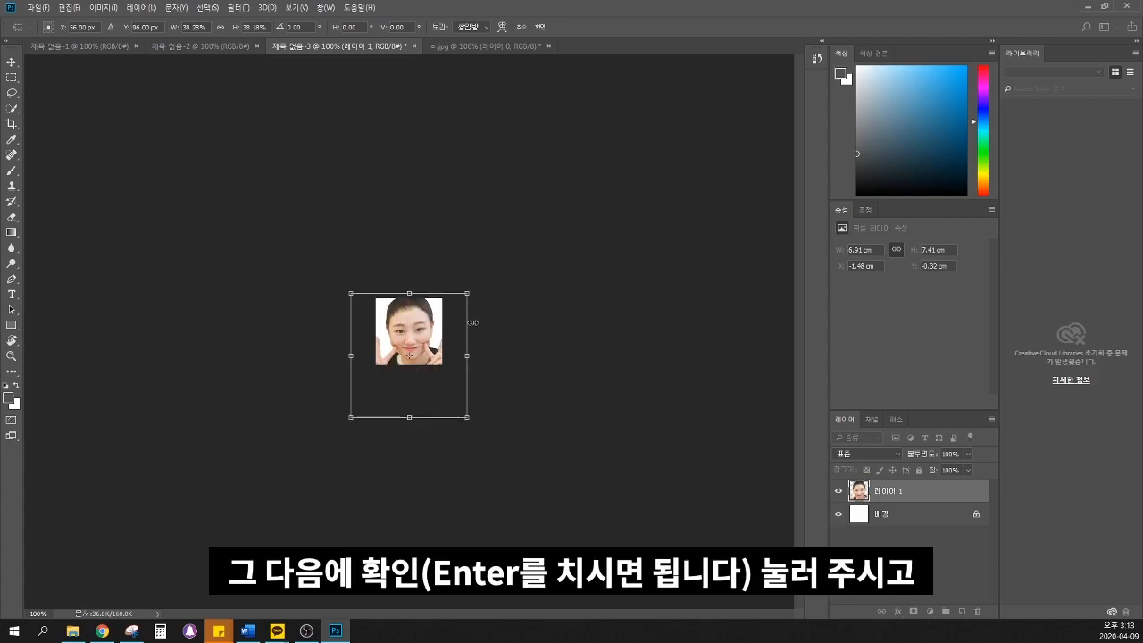
key("Return")
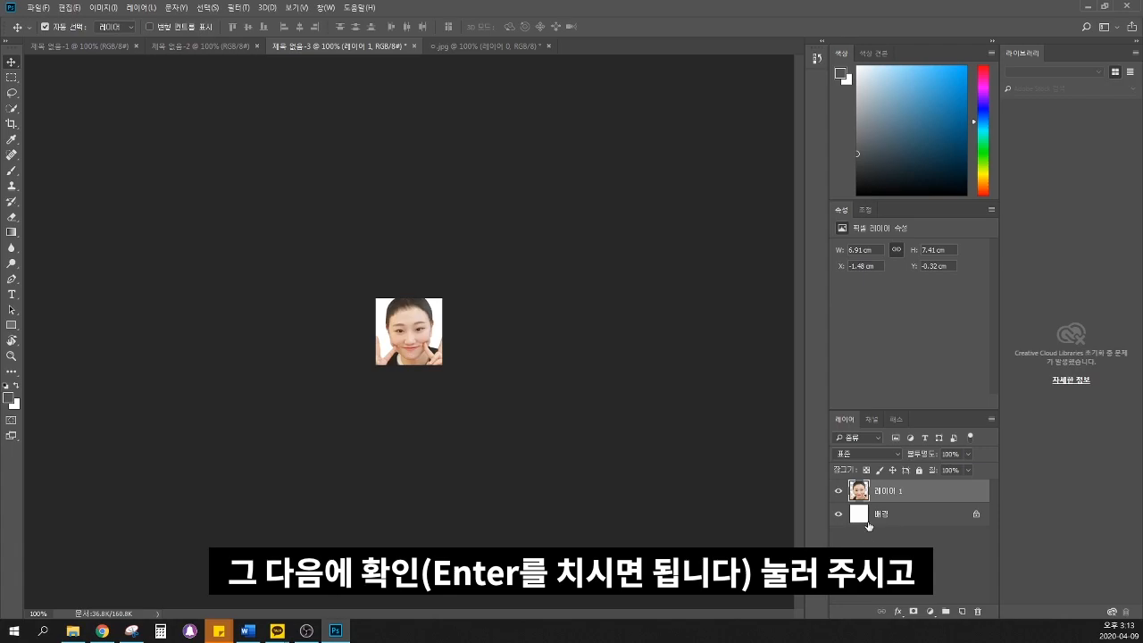
Delete the white 배경 layer and move the cutout slightly upward on the canvas
left_click(894, 522)
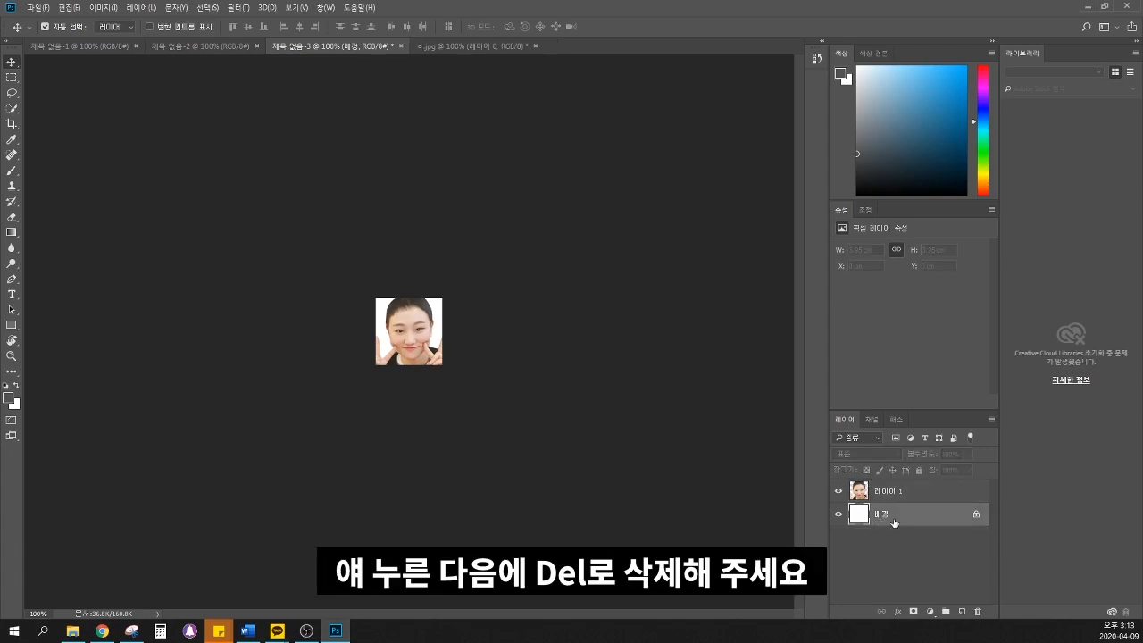
key("Delete")
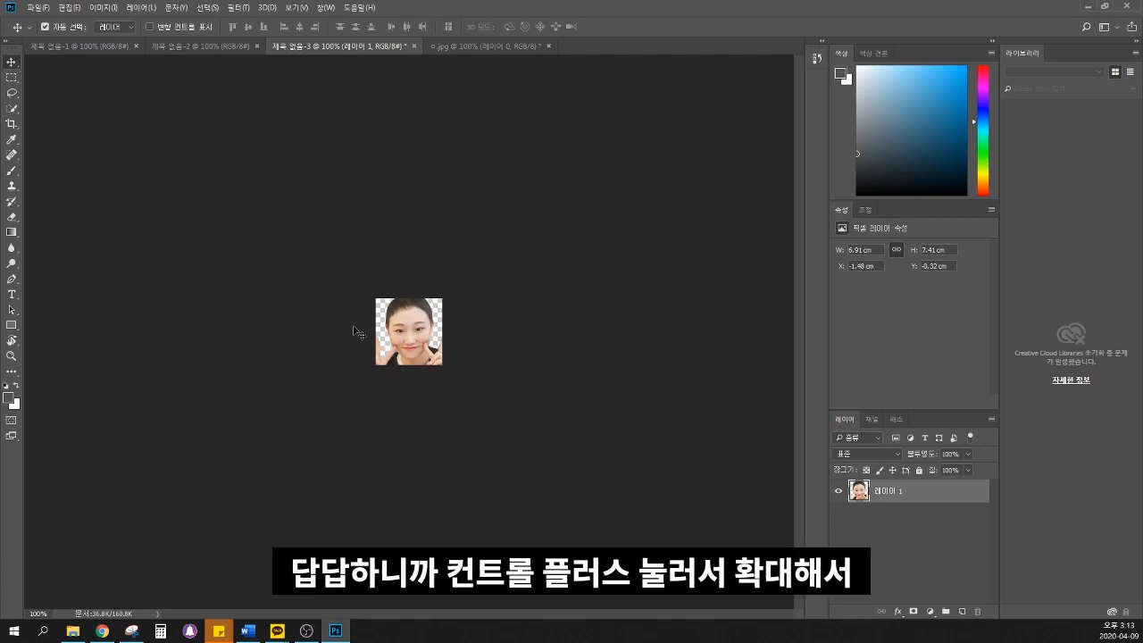
key("ctrl+plus")
key("ctrl+plus")
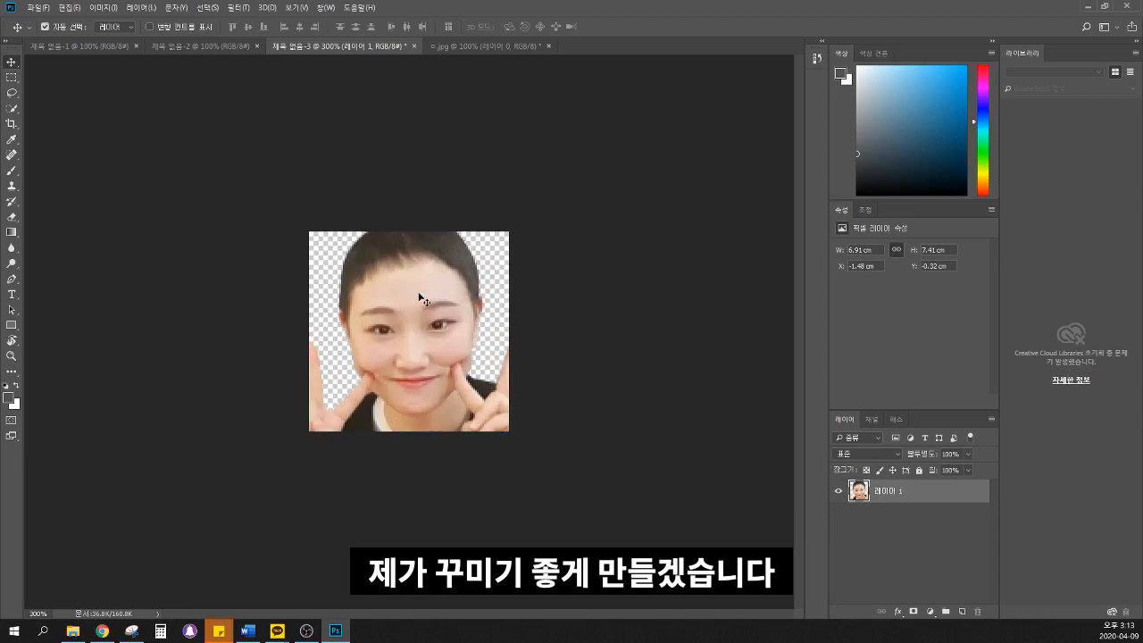
left_click_drag(389, 291, 390, 252)
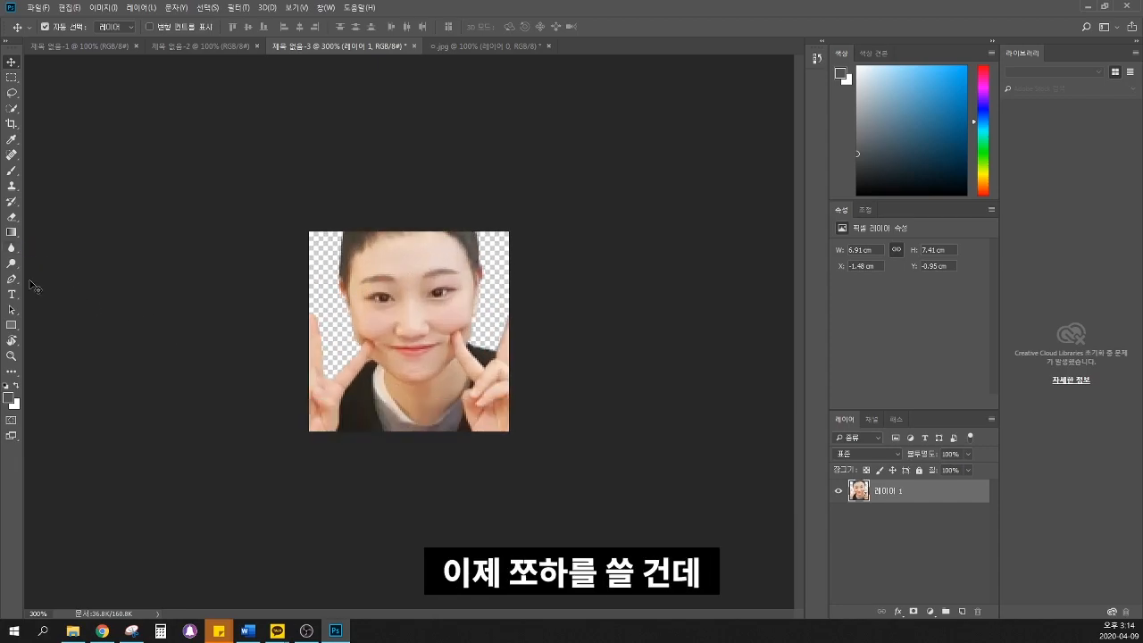
Start a text layer over the lower part of the cutout and check its font and text colour options
left_click(11, 294)
left_click(337, 406)
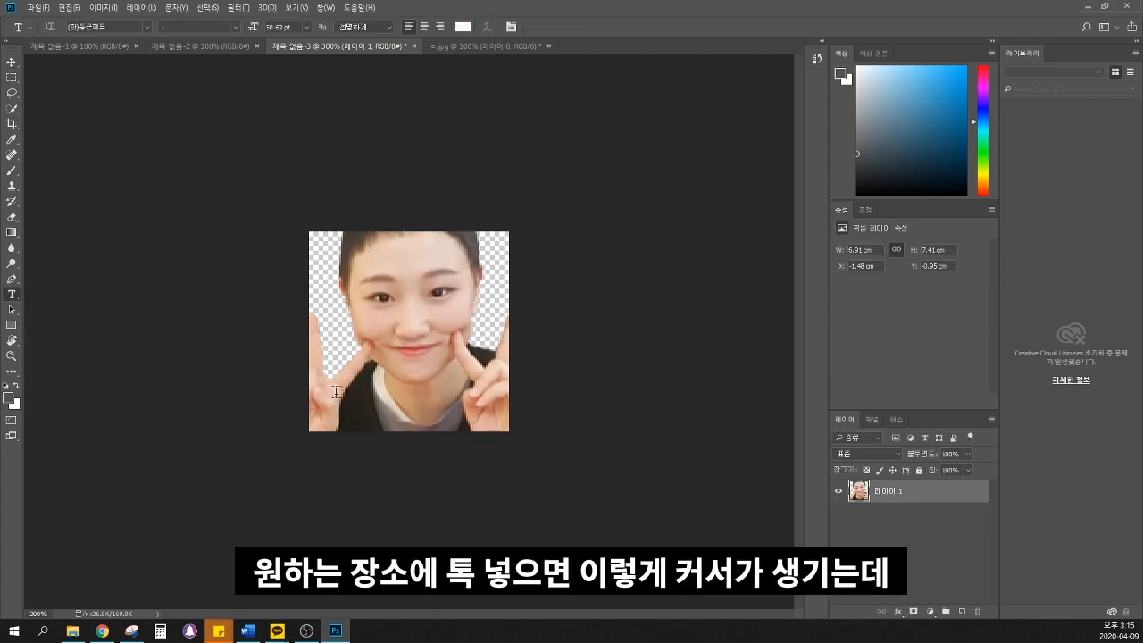
left_click(333, 393)
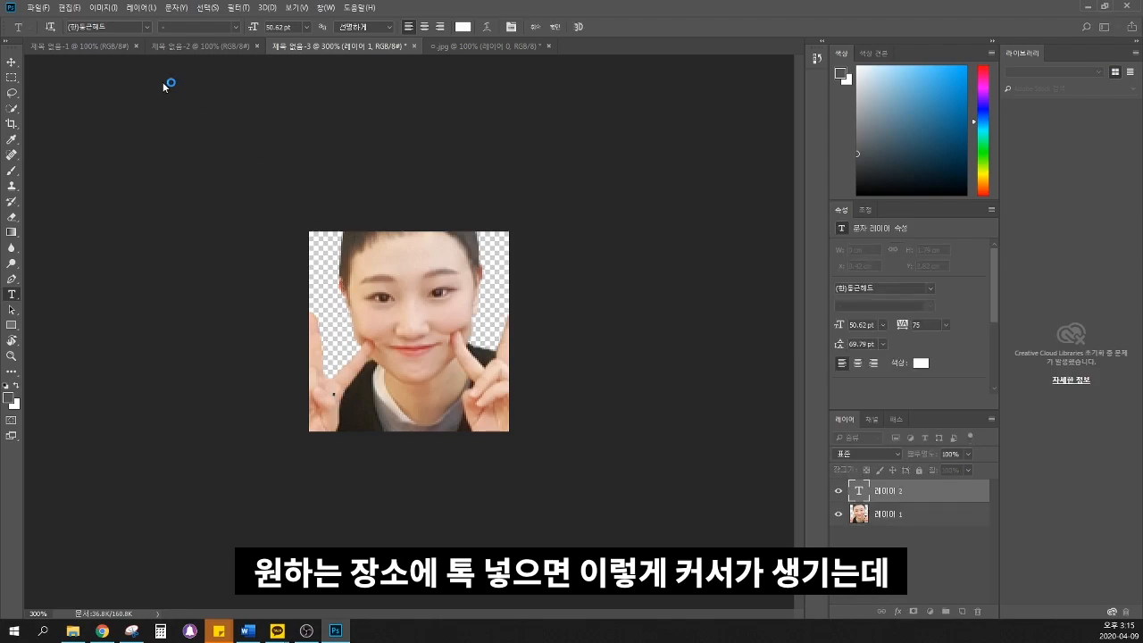
left_click(147, 31)
left_click(148, 31)
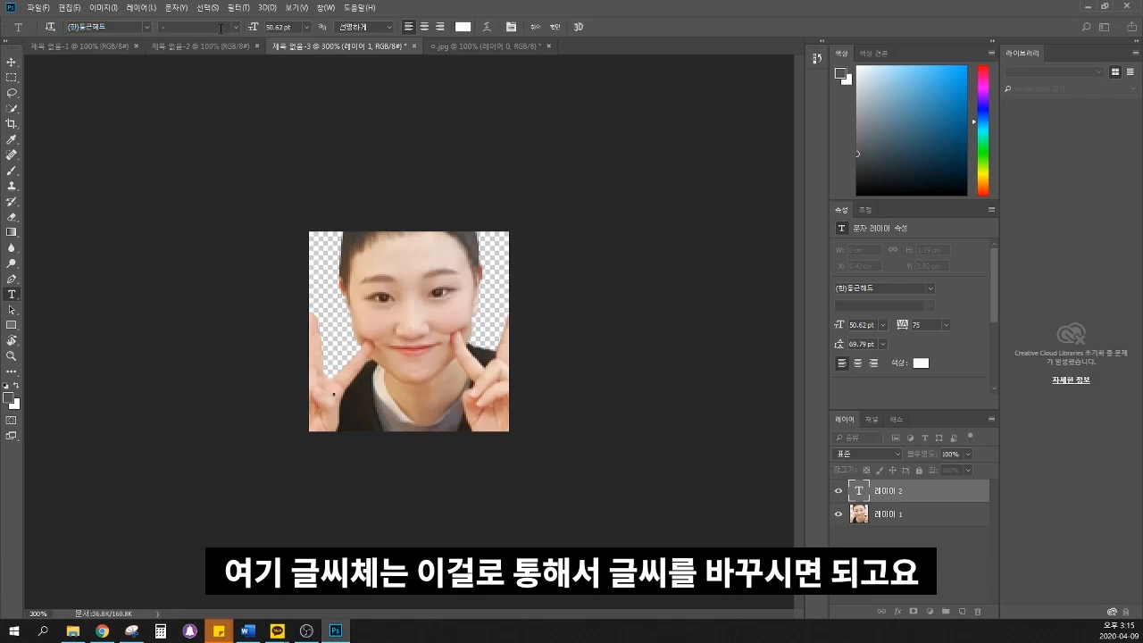
left_click(462, 25)
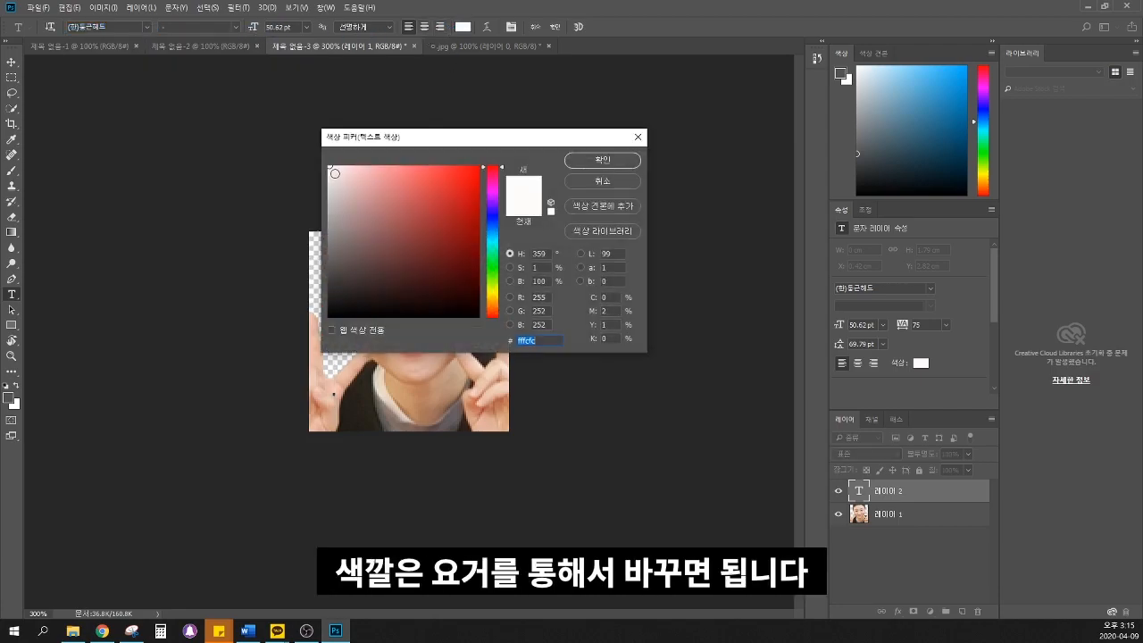
left_click(640, 137)
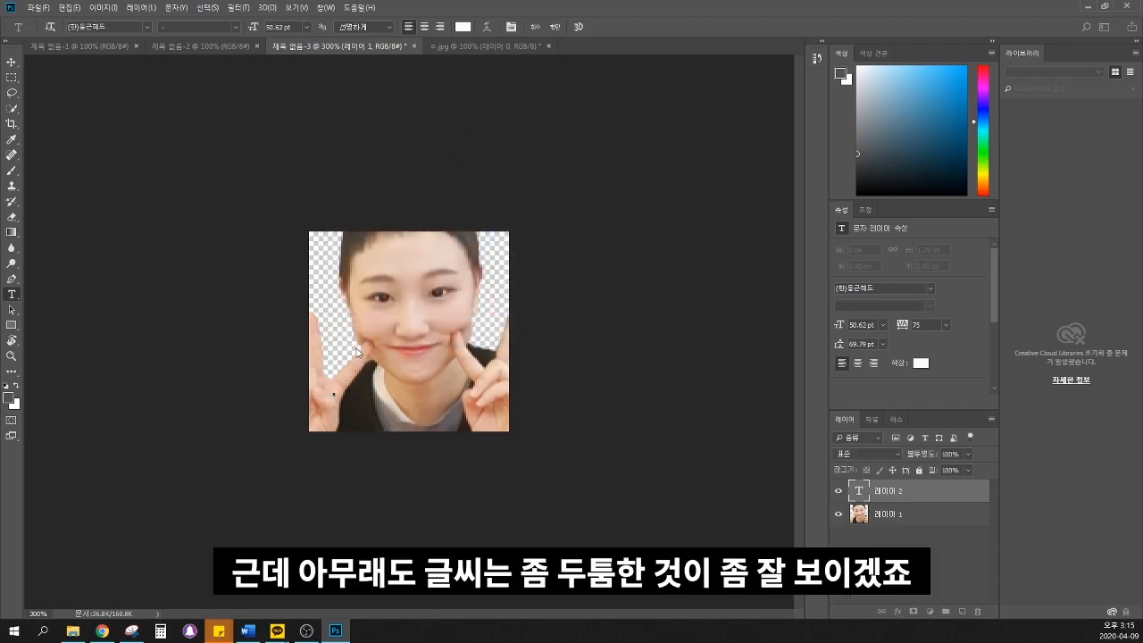
Enter the text 쪼하 and move it so it fits across the lower part of the canvas
type("WH")
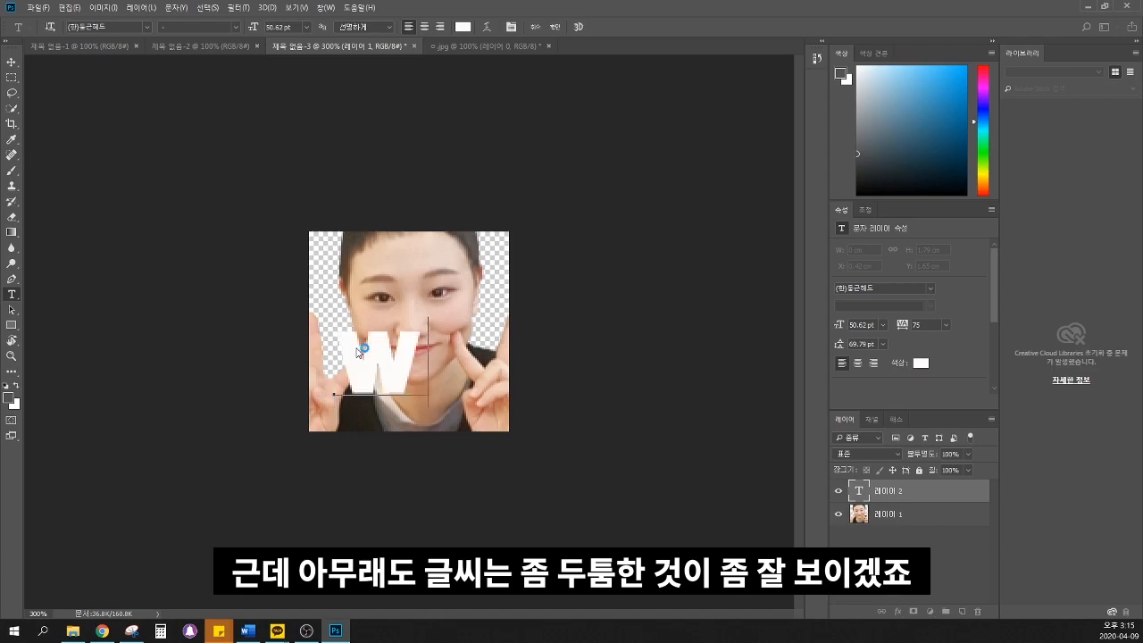
key("BackSpace")
key("BackSpace")
type("쪼히")
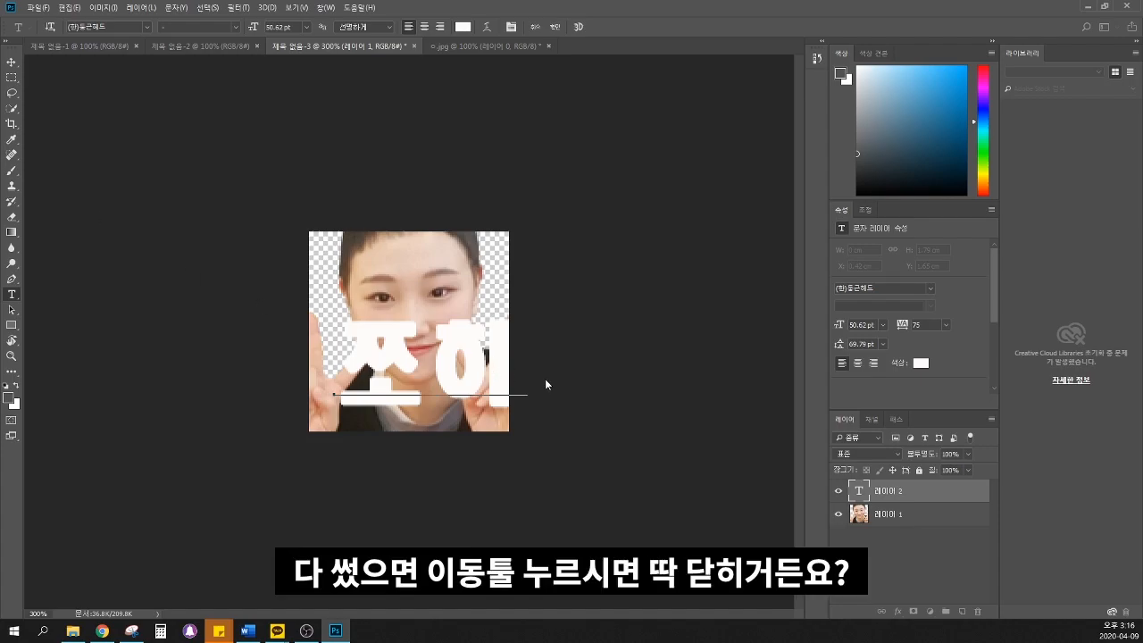
left_click(11, 61)
left_click_drag(480, 382, 456, 385)
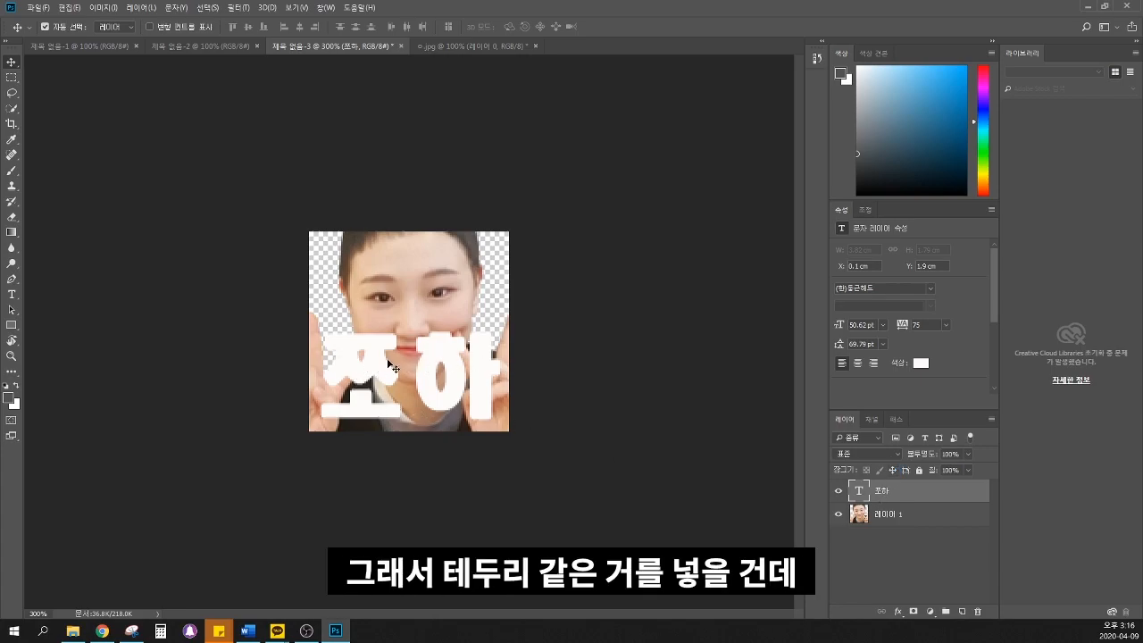
Add a 획 (stroke) layer style to the 쪼하 text with its position set to 바깥쪽 and a size of 4 px
double_click(911, 493)
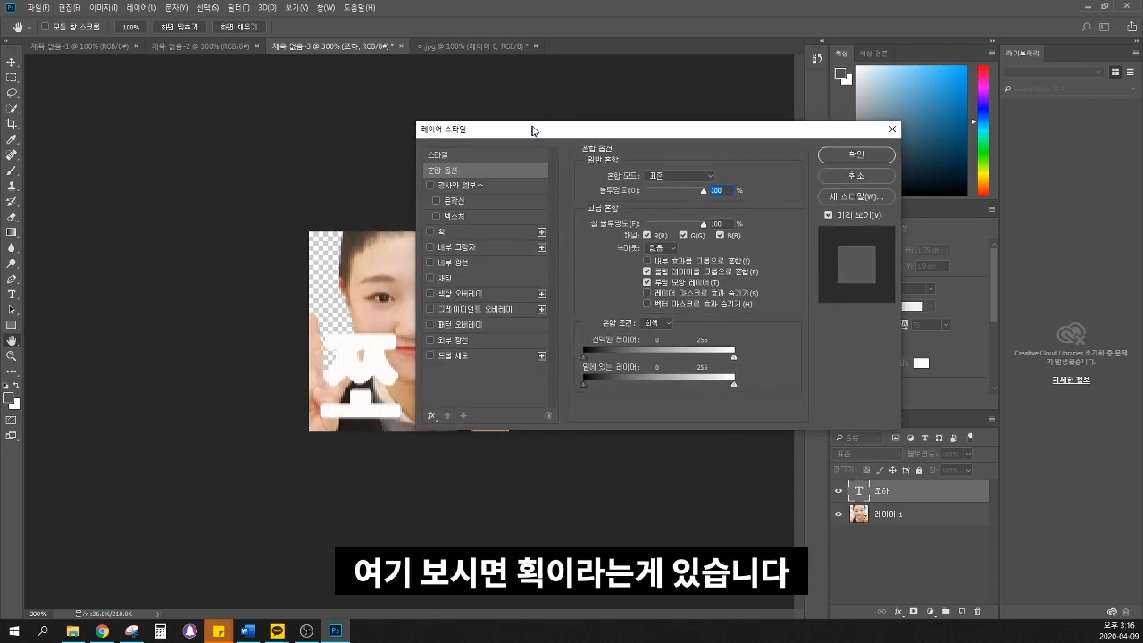
mouse_move(533, 128)
left_mouse_down()
mouse_move(567, 136)
mouse_move(659, 109)
left_mouse_up()
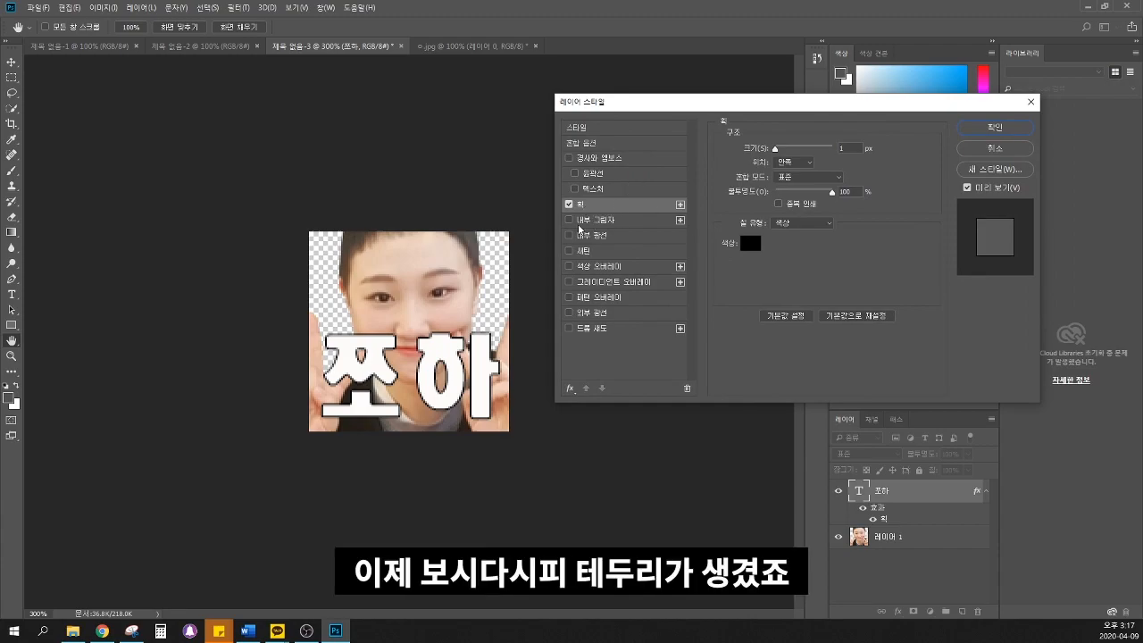
left_click(775, 153)
left_click(793, 161)
left_click(805, 170)
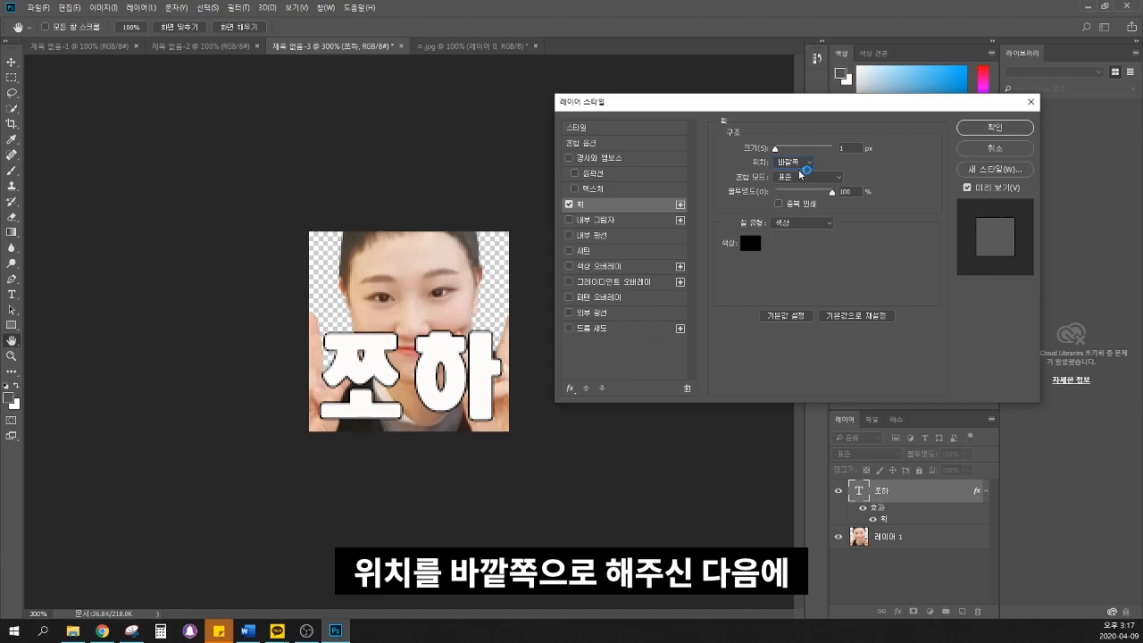
left_click_drag(775, 153, 778, 154)
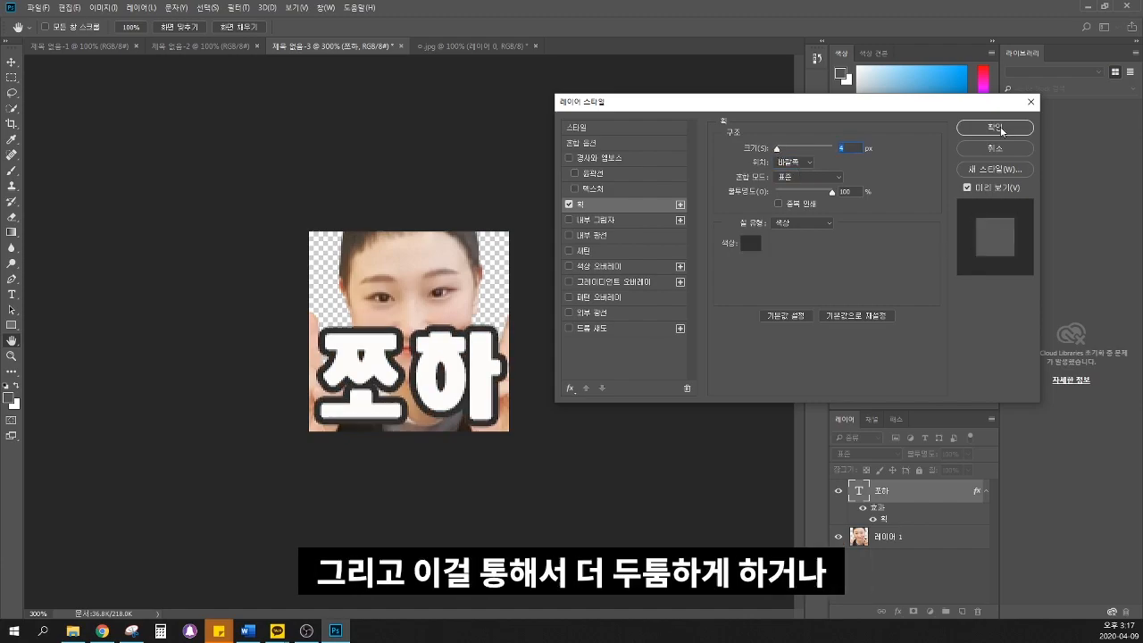
Set the text stroke to 3 px, change its colour to dark gray and apply the layer style
left_click_drag(930, 102, 896, 118)
left_click_drag(783, 170, 746, 172)
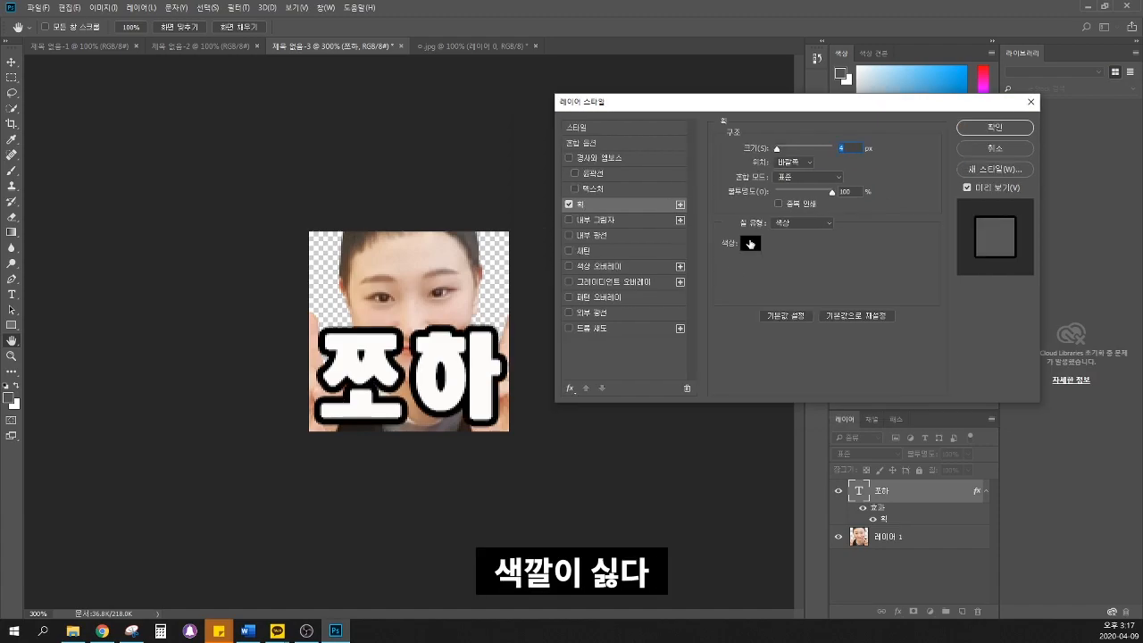
left_click(750, 240)
left_click_drag(526, 137, 725, 152)
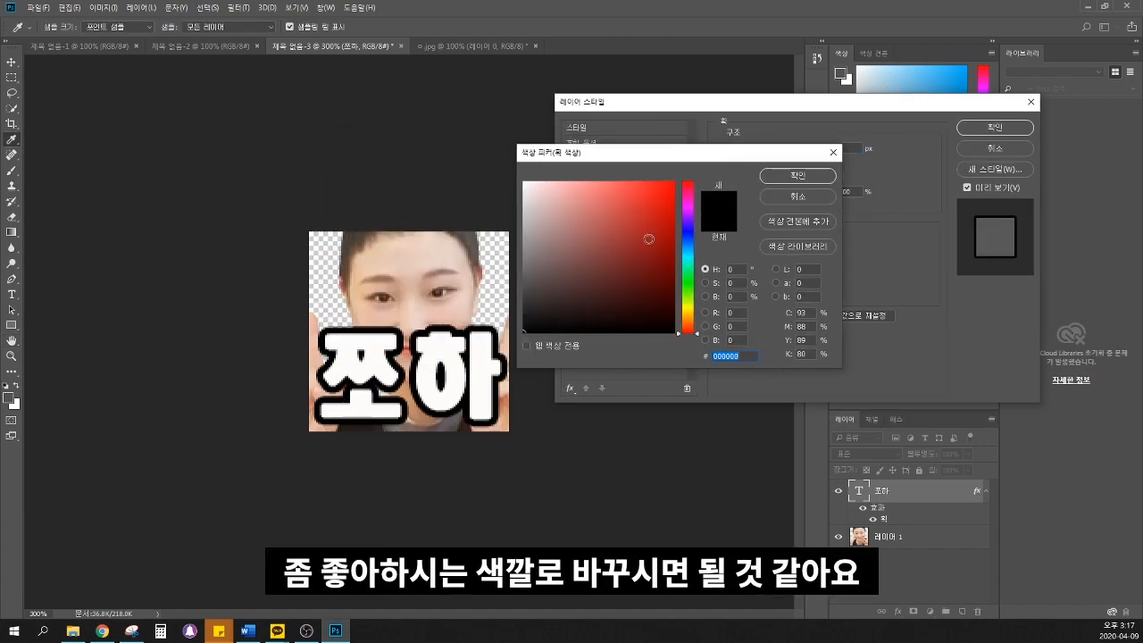
left_click(653, 190)
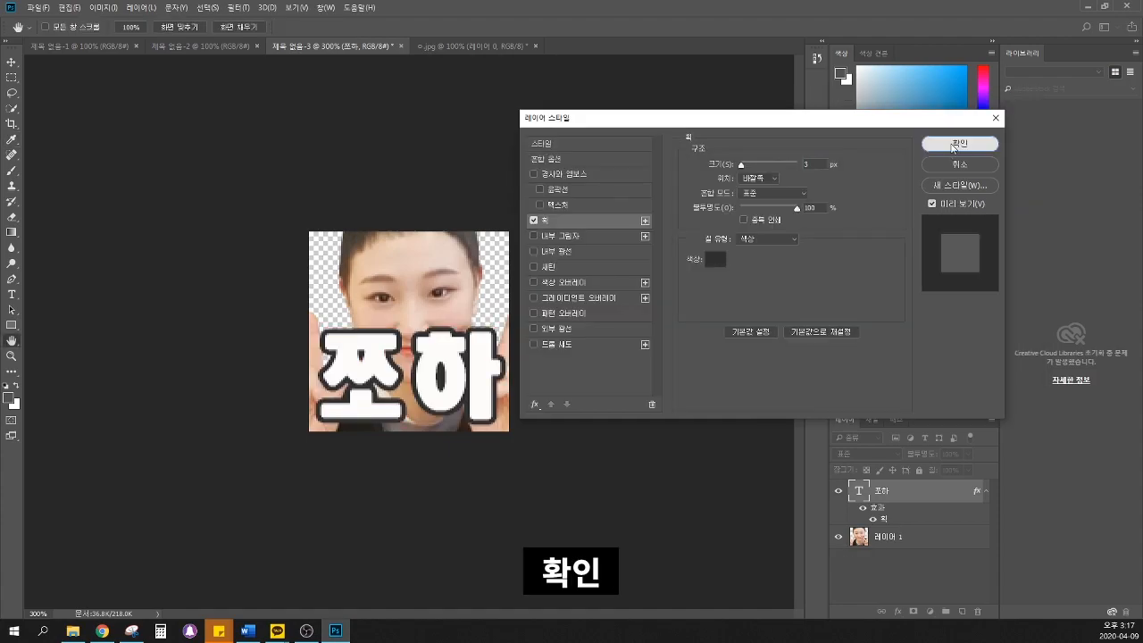
left_click(957, 146)
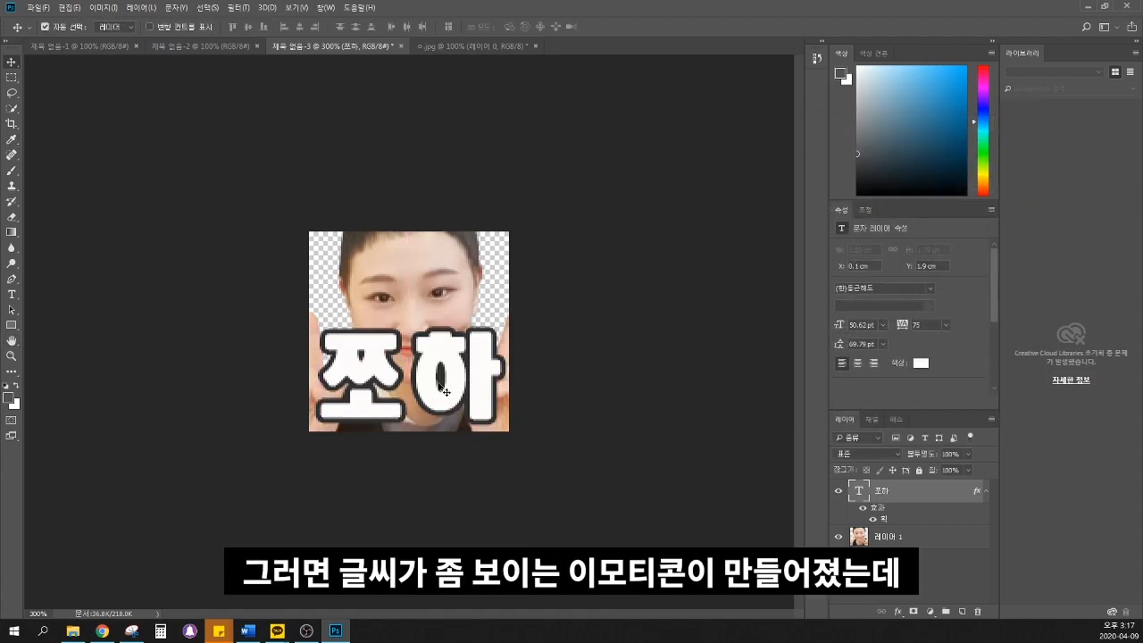
Enlarge the photo on 레이어 1 to about 108% with Free Transform and rotate it clockwise so the face tilts above the text
left_click(435, 288)
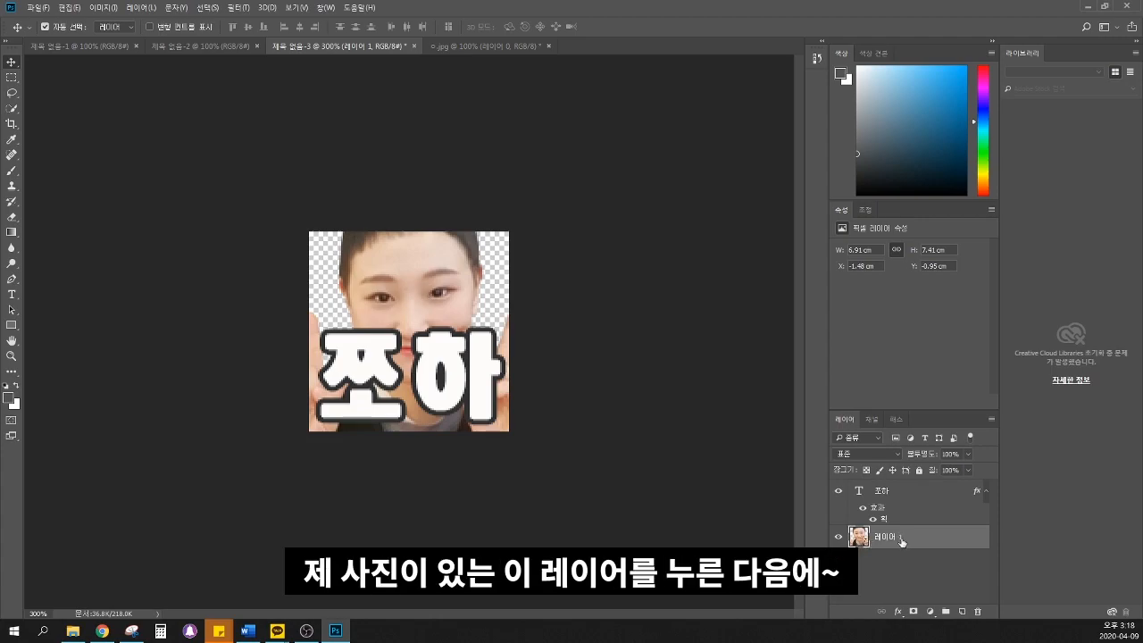
key("ctrl+t")
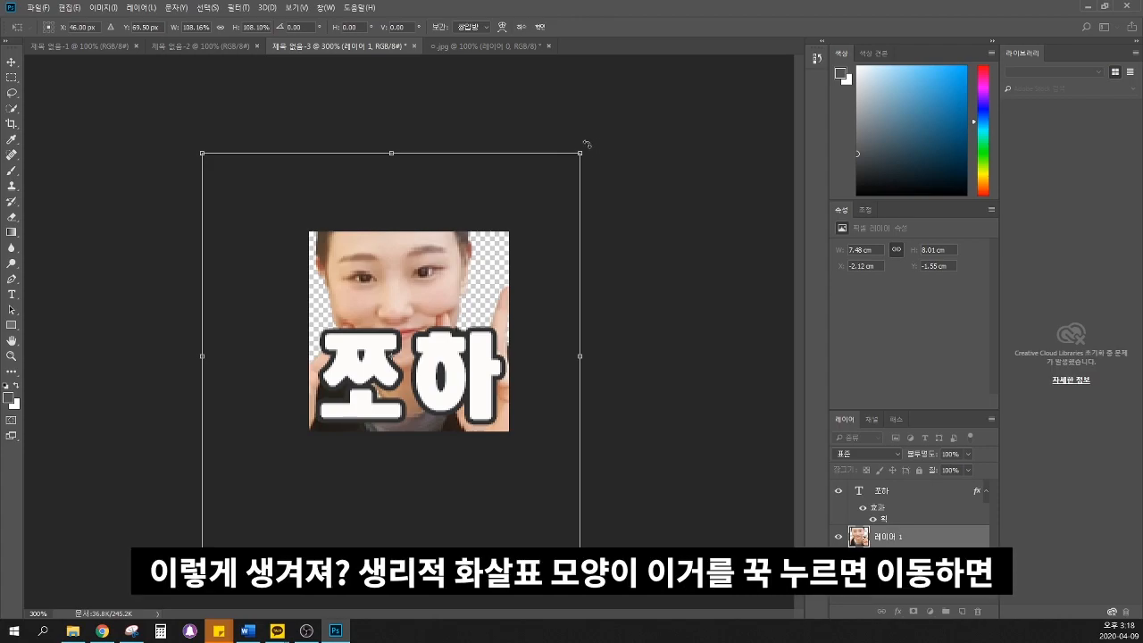
left_click_drag(588, 144, 597, 301)
key("Escape")
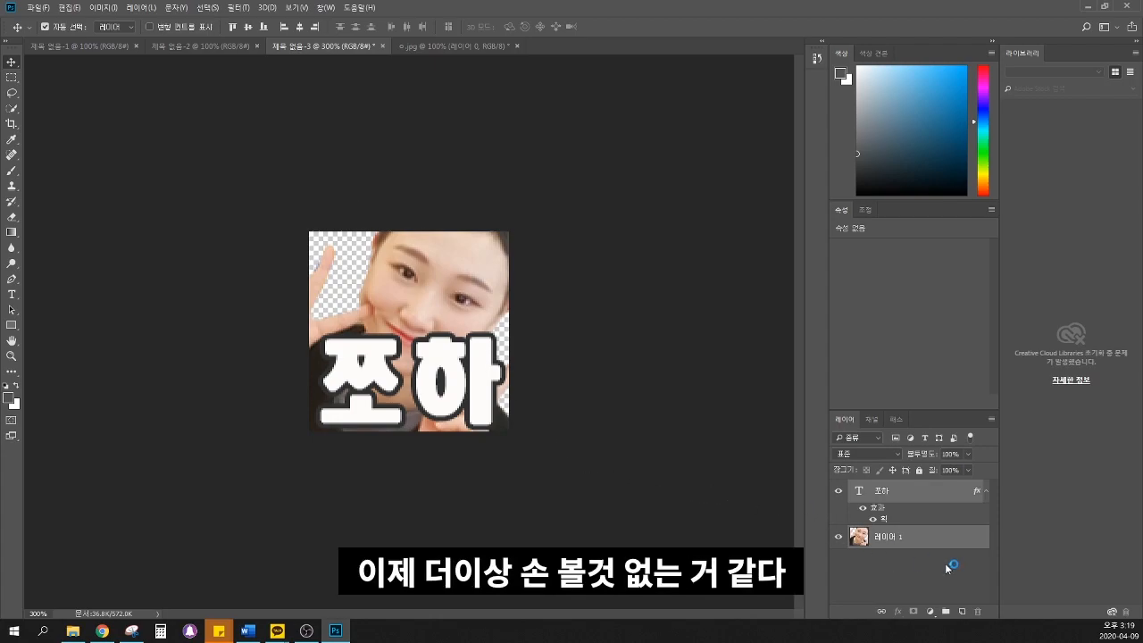
Select the 쪼하 text layer together with 레이어 1 and merge them into one layer
left_click(890, 563)
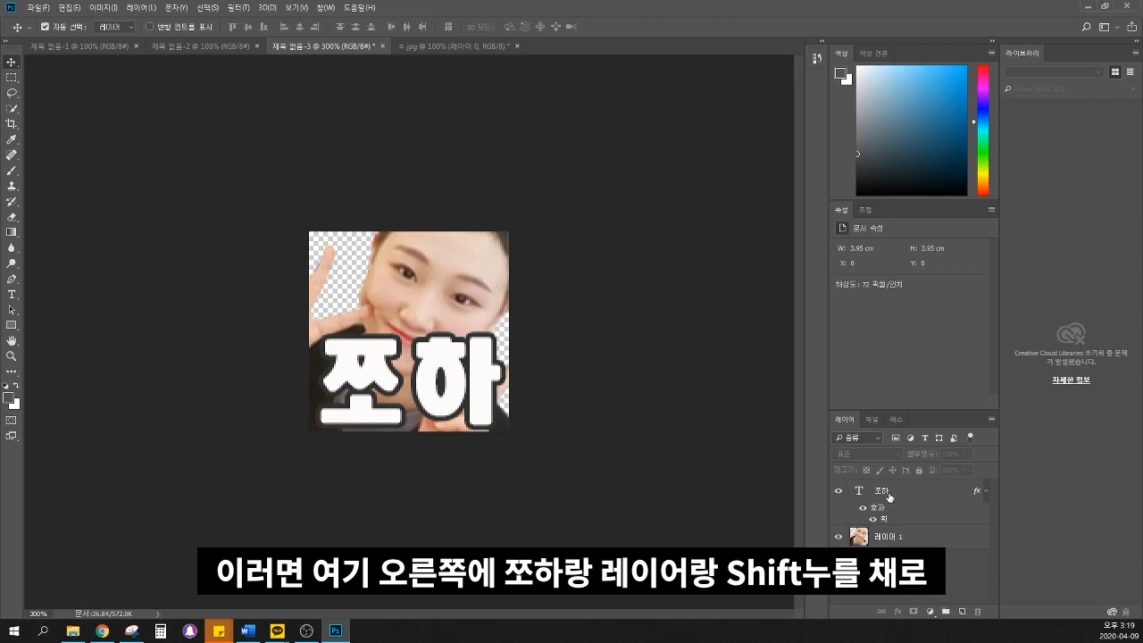
left_click(889, 494)
left_click(900, 539, "shift")
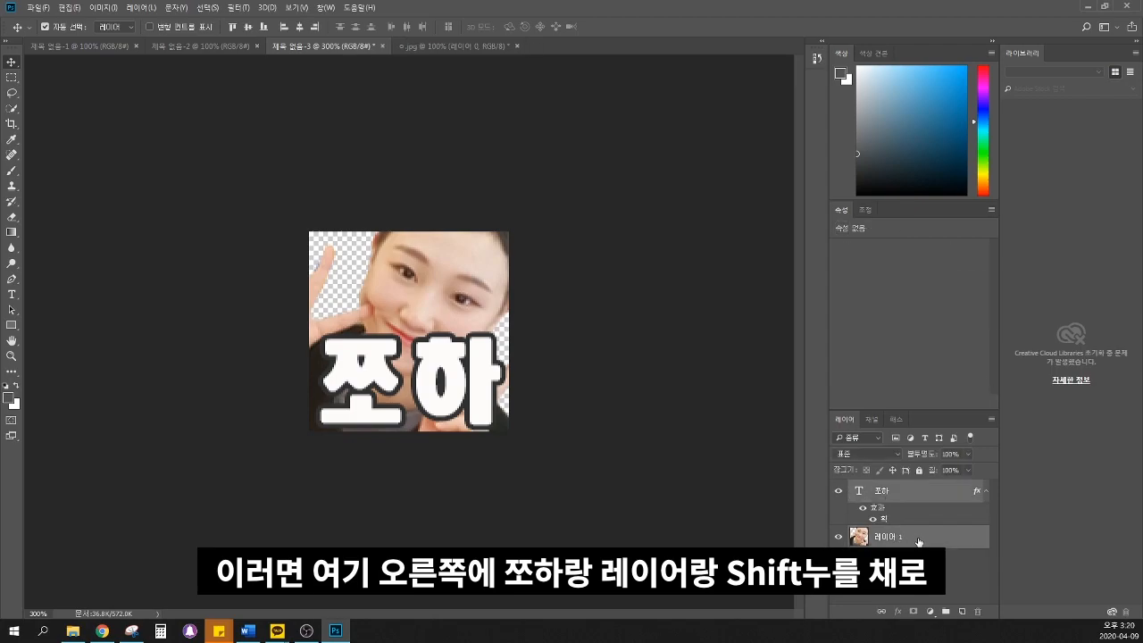
right_click(923, 542)
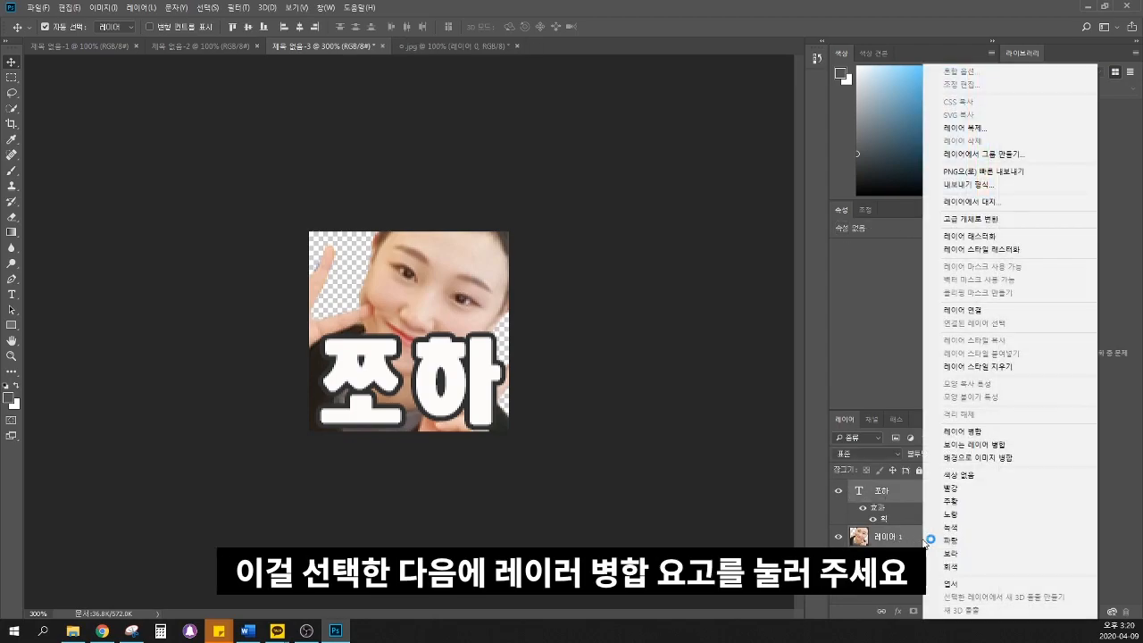
left_click(1041, 437)
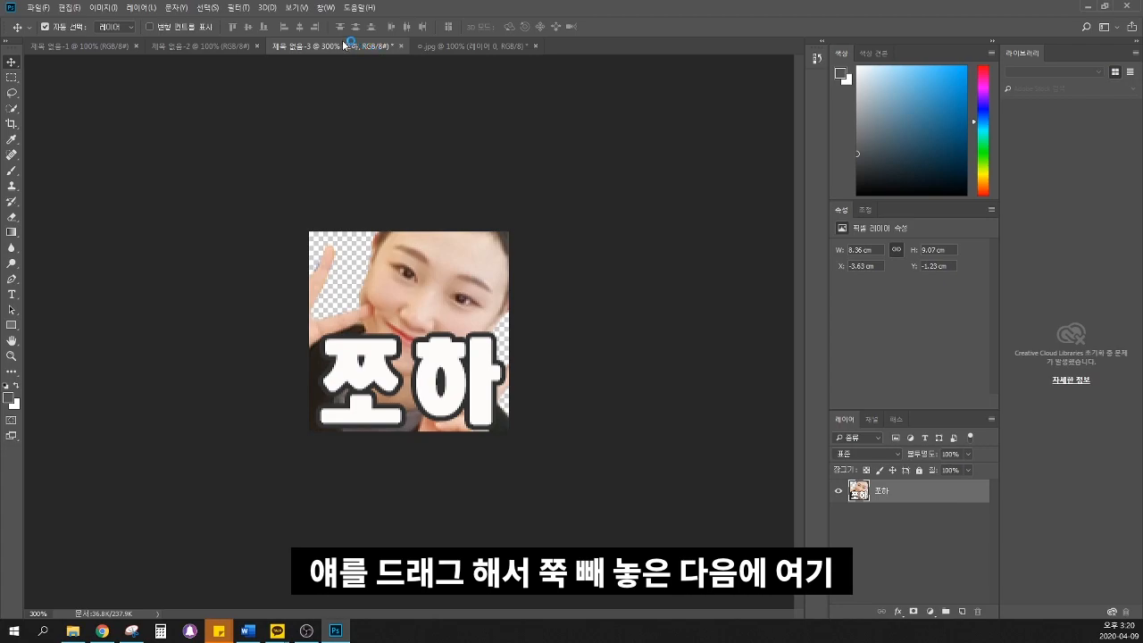
Float the 제목 없음-3 document and copy its merged image onto the canvas of 제목 없음-2 with the Move tool
left_click_drag(337, 46, 614, 90)
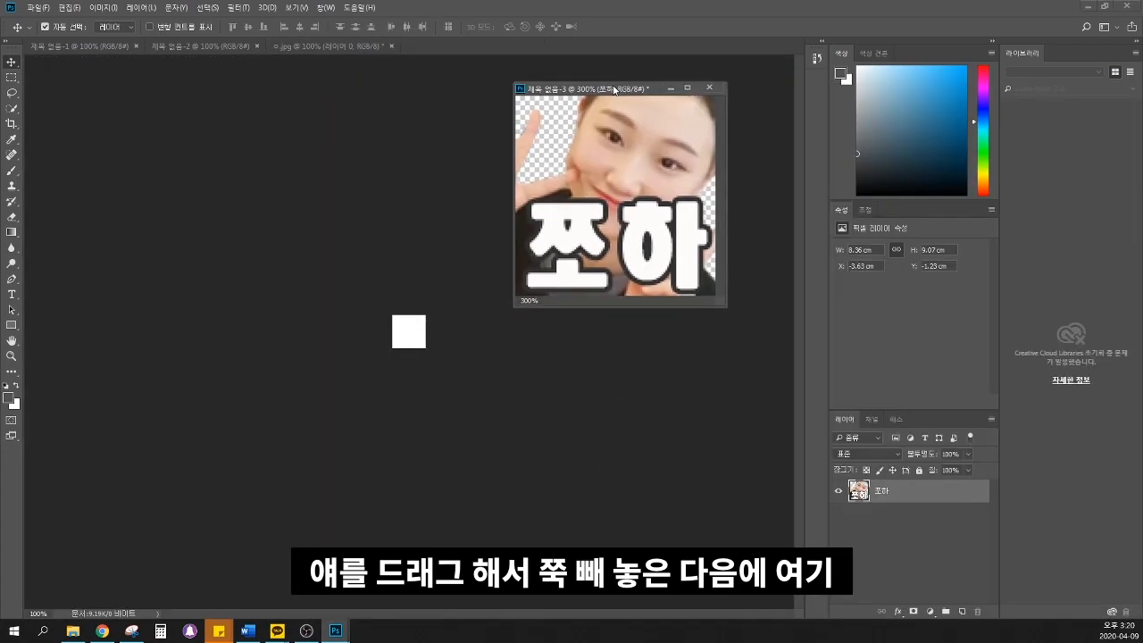
left_click(221, 47)
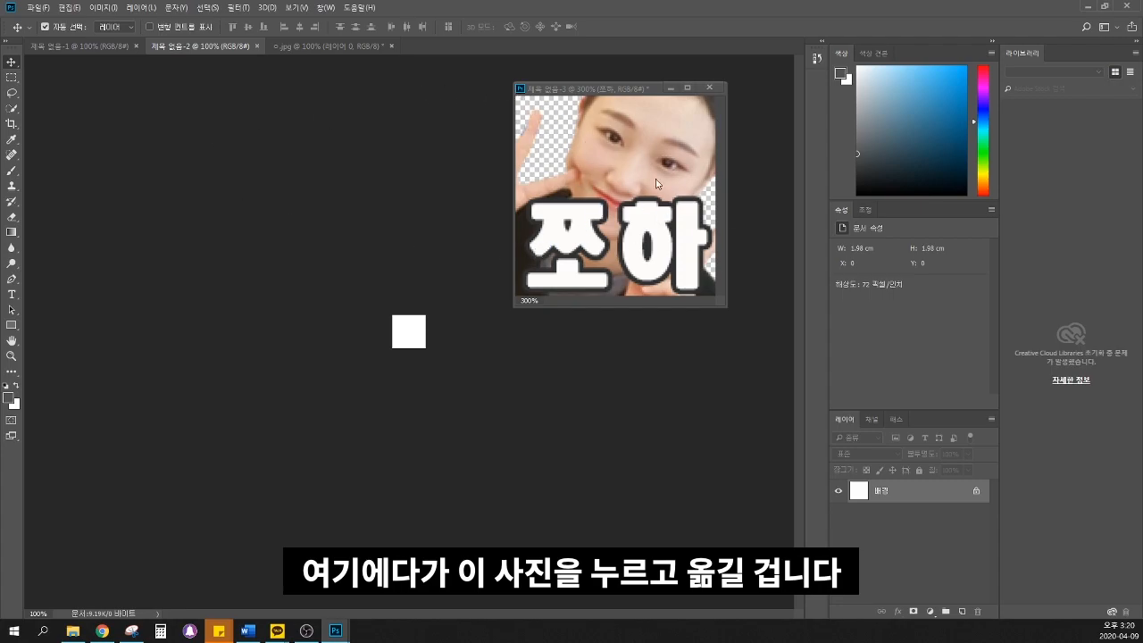
left_click_drag(551, 276, 416, 346)
left_click(11, 63)
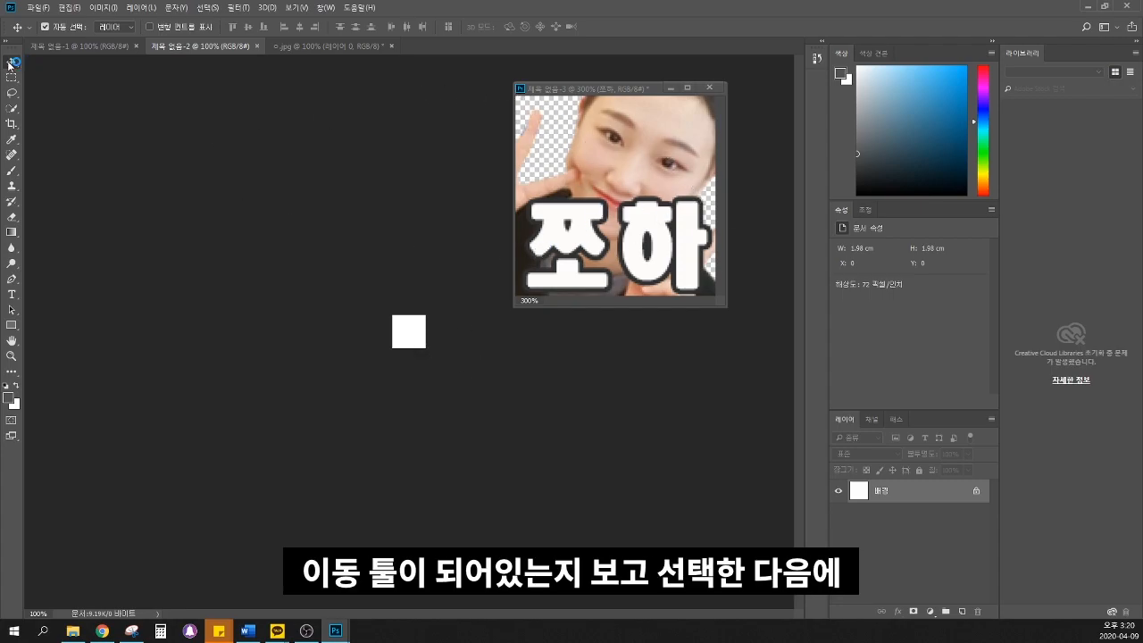
left_click(576, 165)
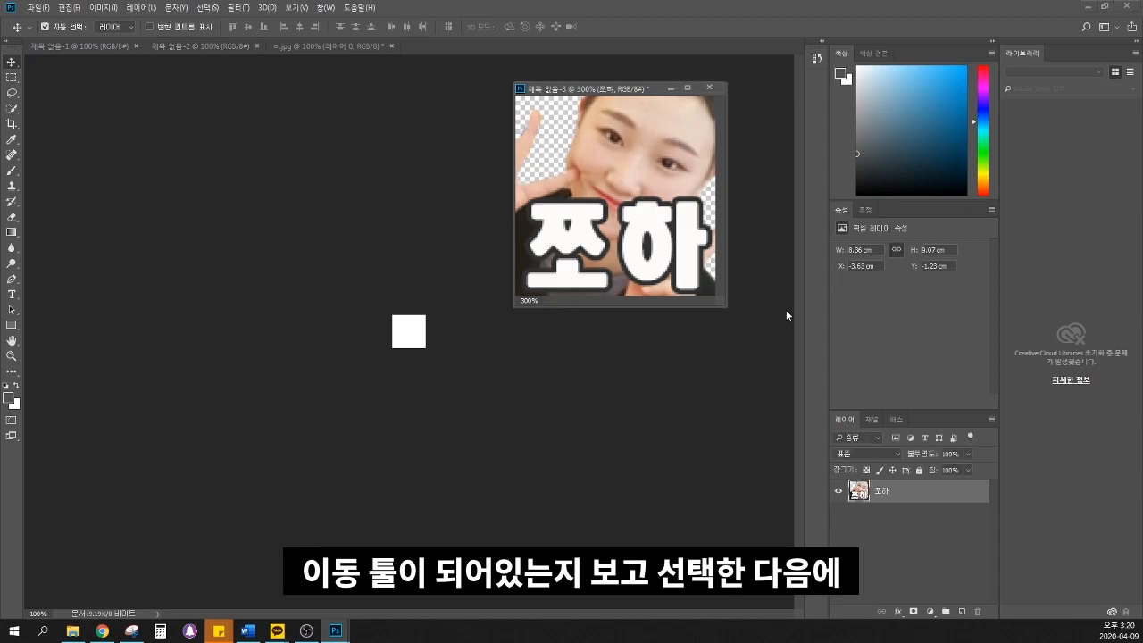
left_click_drag(643, 180, 495, 279)
left_click_drag(420, 336, 416, 340)
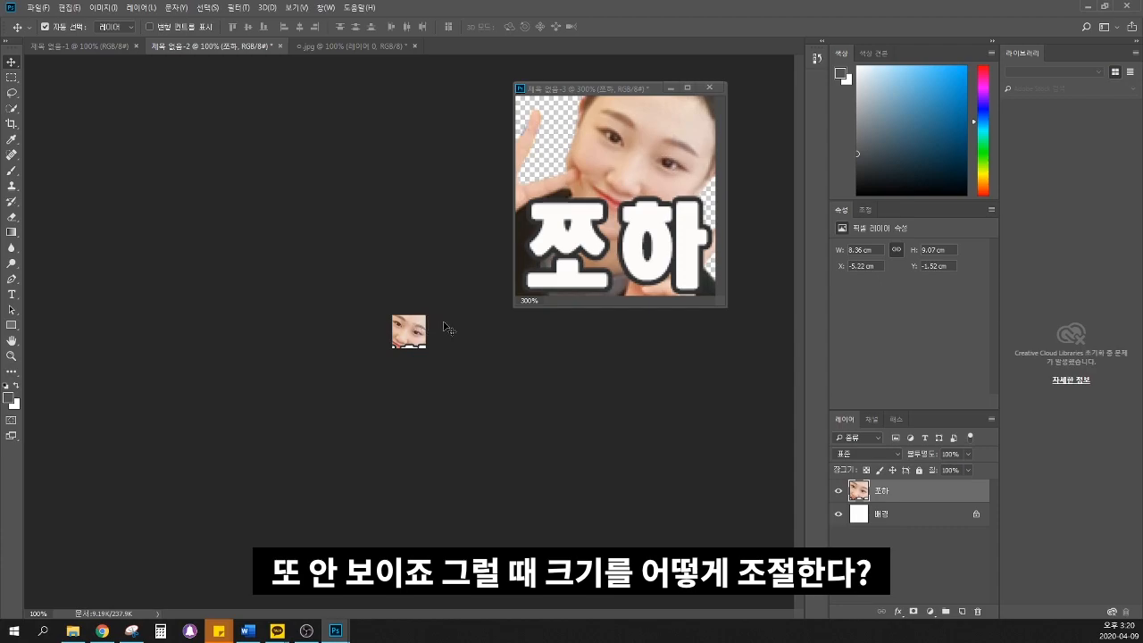
Scale the copied image to about 48% with Free Transform and nudge it so the face and text fit the small canvas
key("ctrl+t")
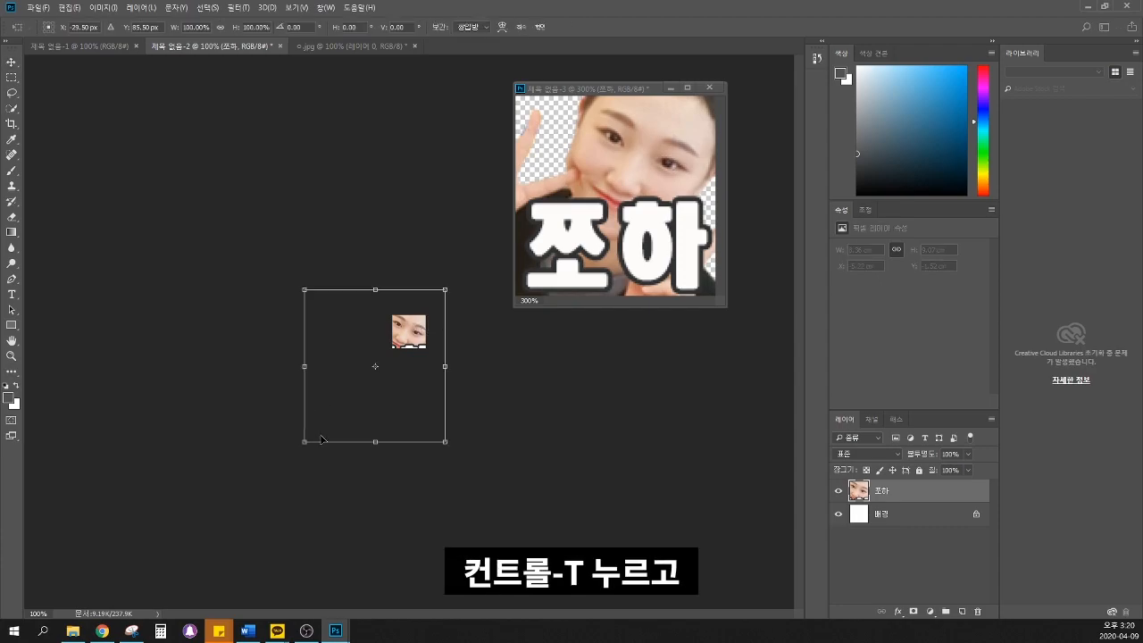
left_click_drag(302, 444, 412, 361)
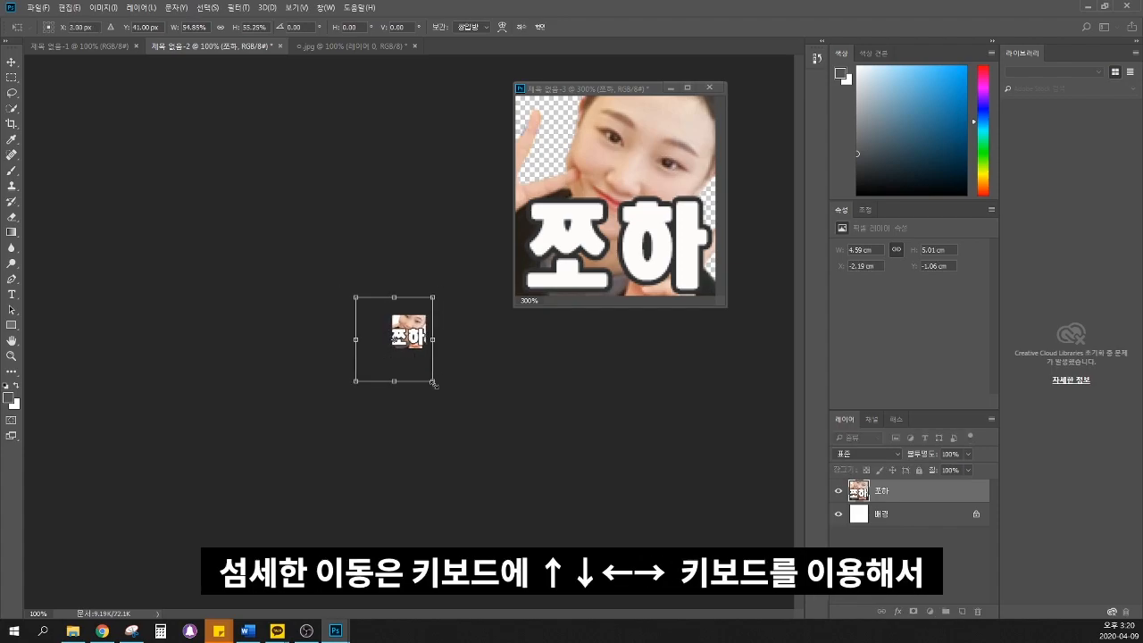
key("Left")
key("Down")
key("Up")
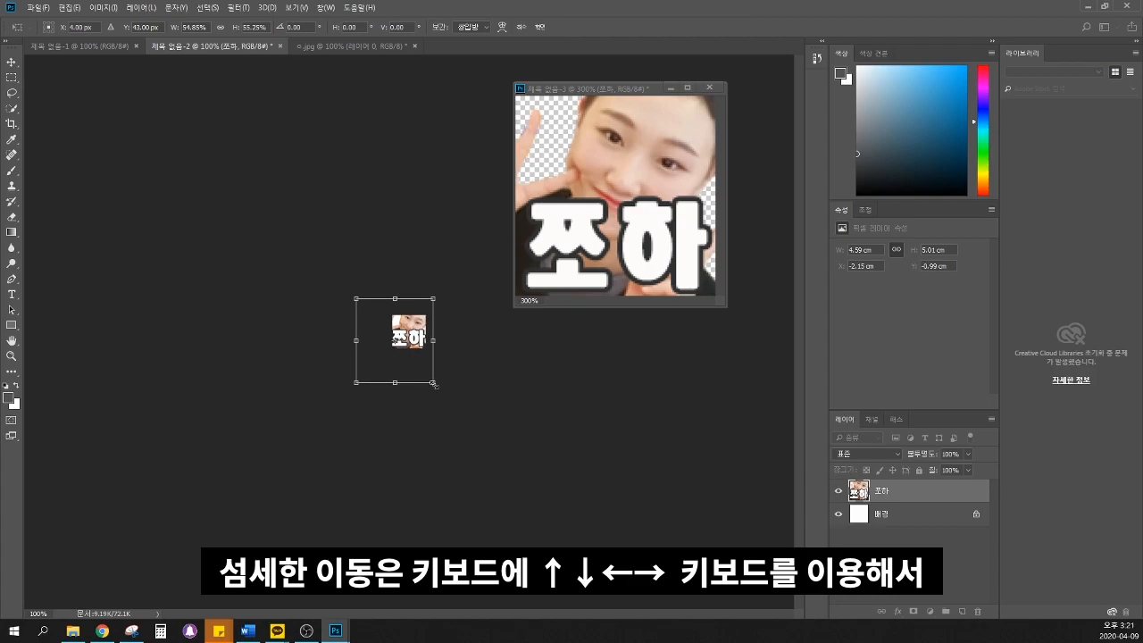
key("Down")
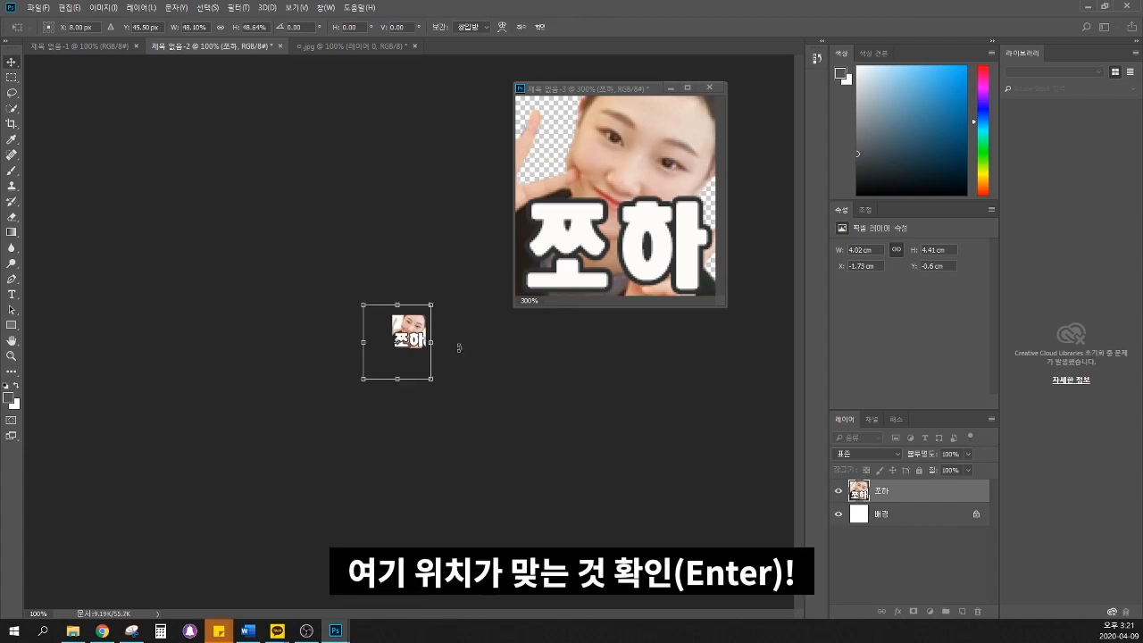
key("Return")
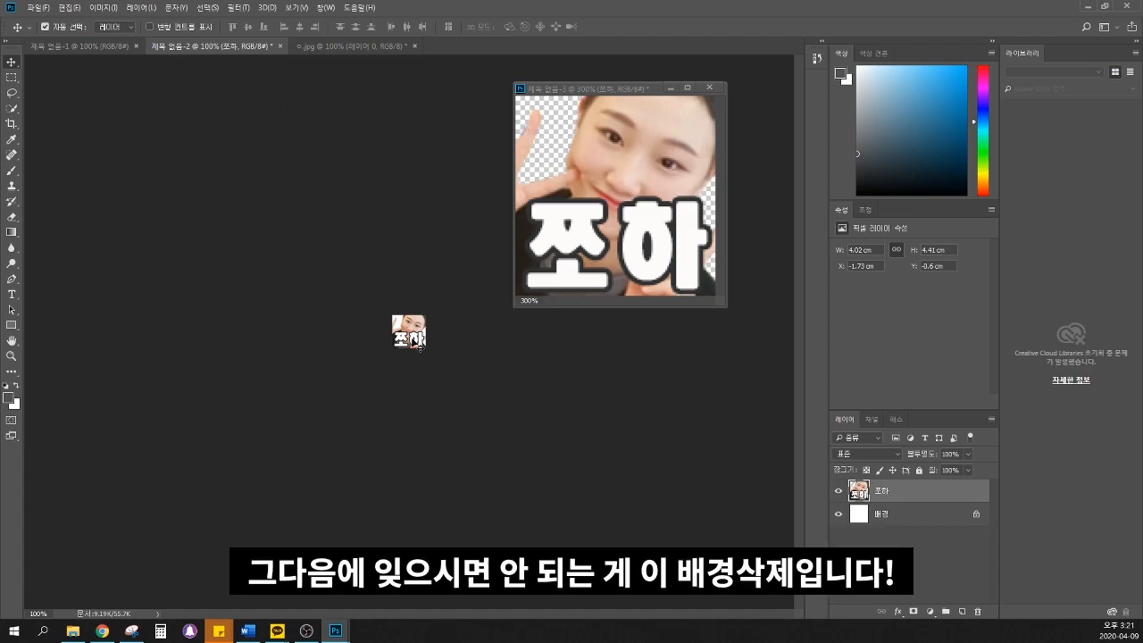
Delete the white 배경 layer from 제목 없음-2
left_click(898, 522)
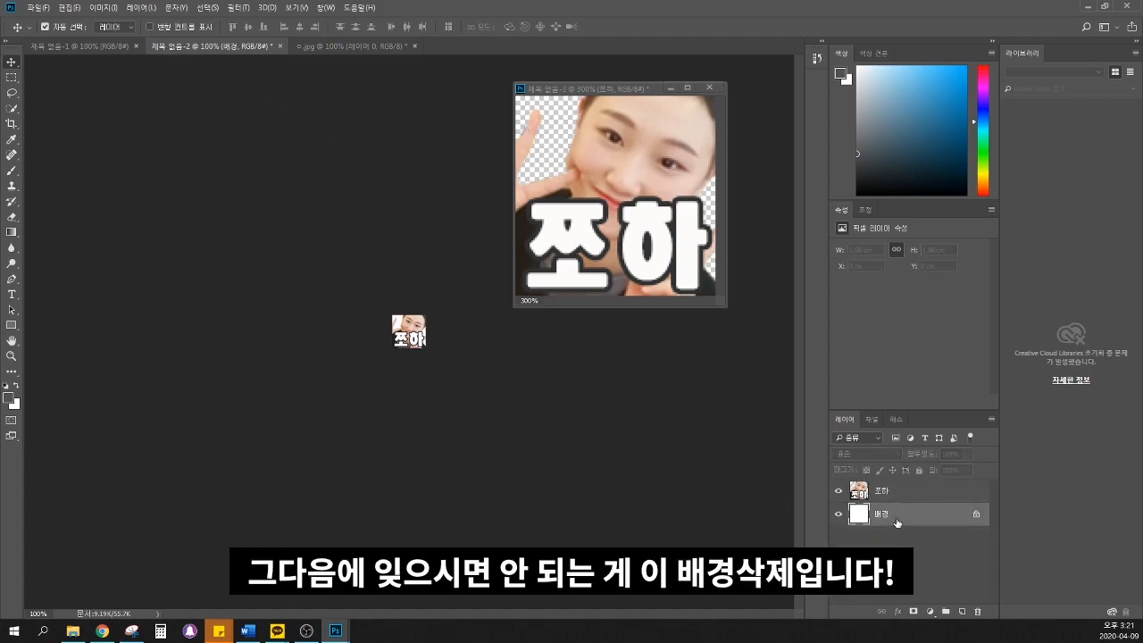
key("Delete")
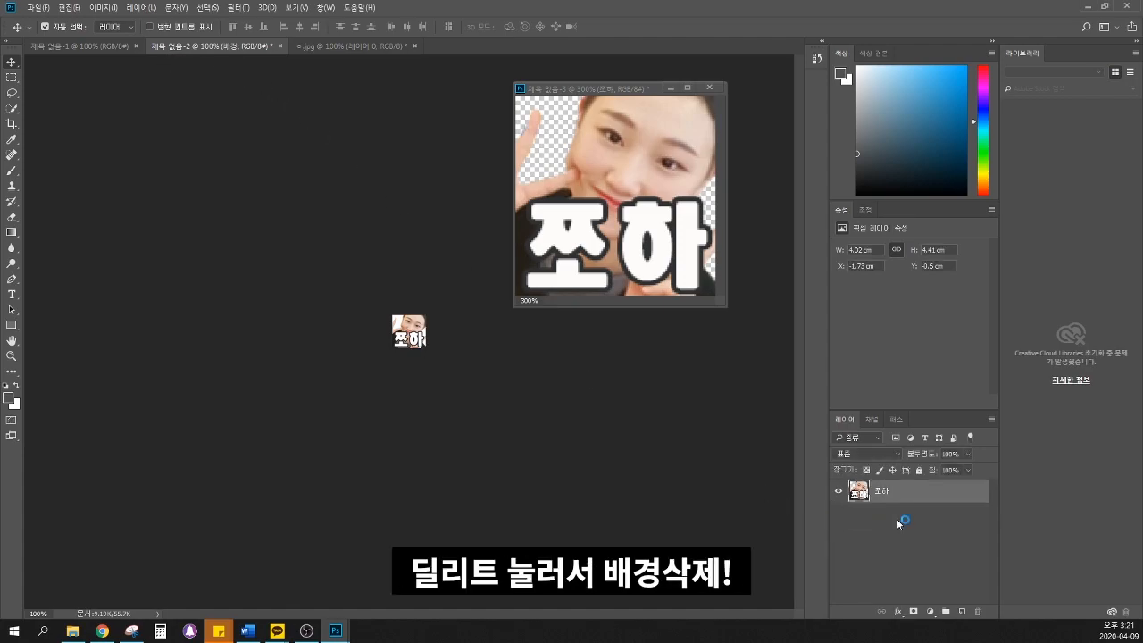
Copy the merged 쪼하 image from the floating 제목 없음-3 document onto the 28 px canvas of 제목 없음-1
left_click(93, 46)
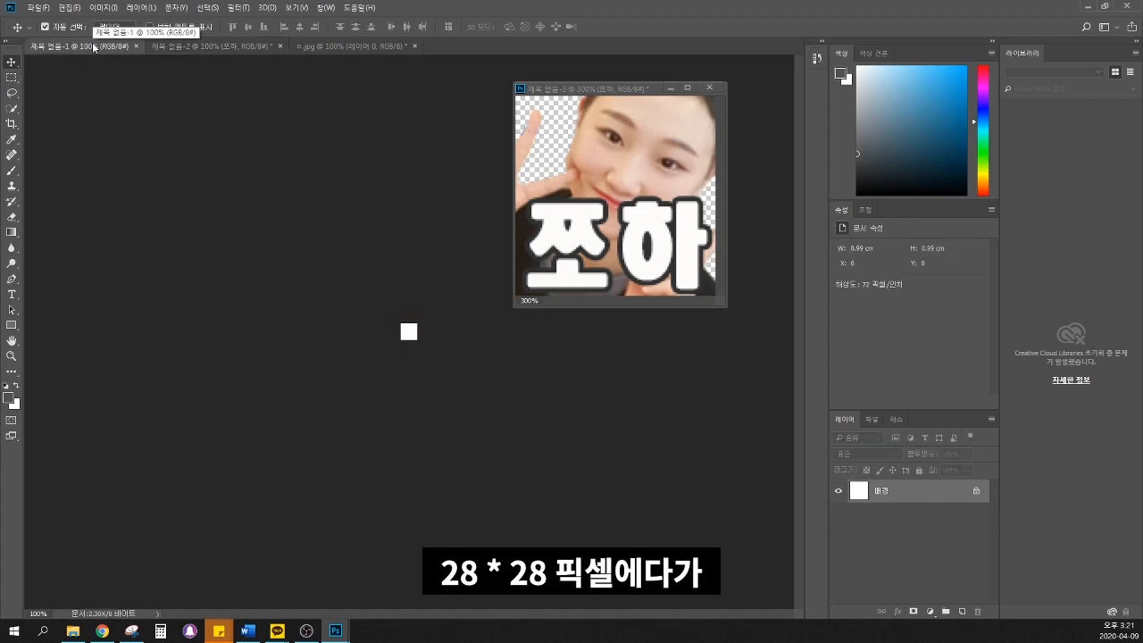
left_click(660, 166)
left_click_drag(657, 188, 457, 332)
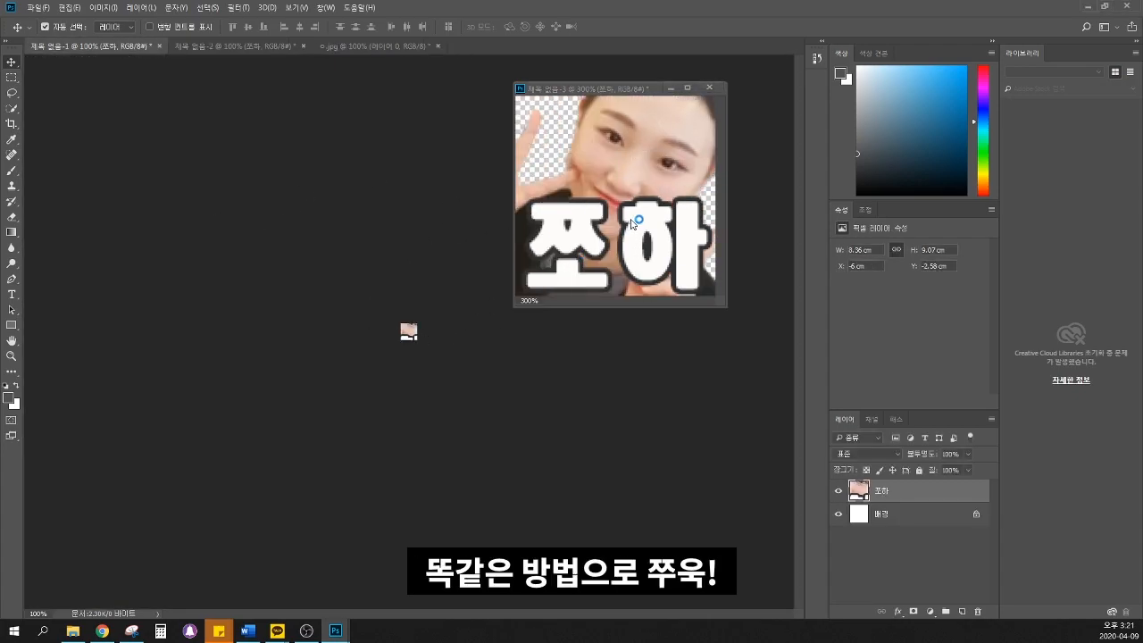
Shrink the copied 쪼하 image to about 22% with Free Transform and place it over the small canvas
key("ctrl+t")
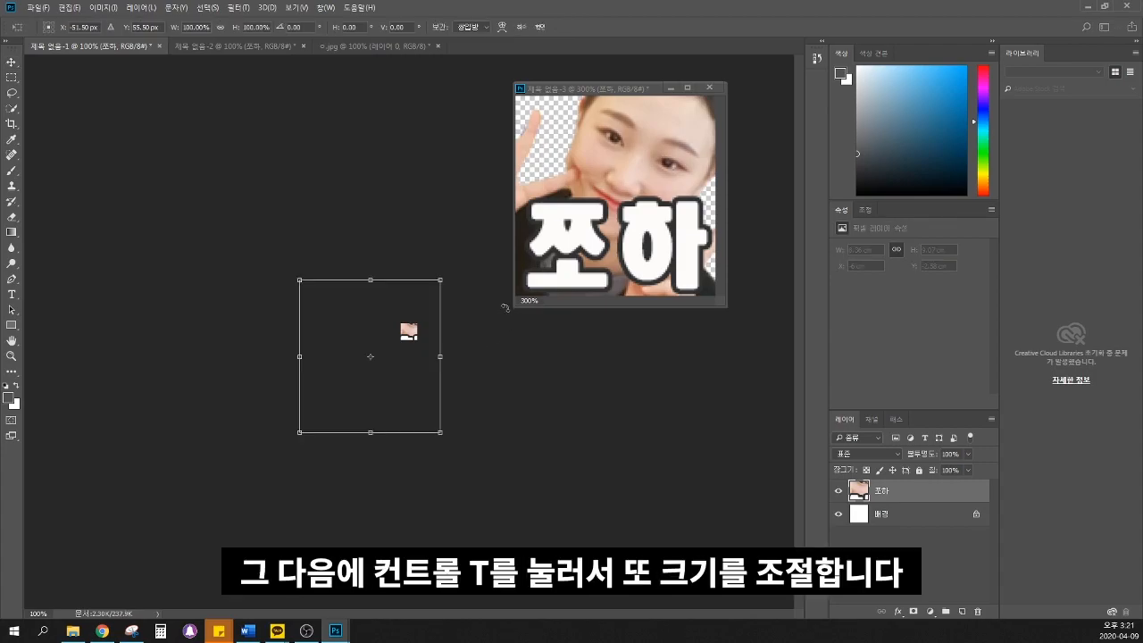
left_click_drag(300, 279, 357, 342)
left_click_drag(369, 403, 364, 376)
left_click_drag(355, 316, 398, 337)
left_click_drag(413, 347, 402, 326)
Enlarge the 쪼하 image slightly to about 23%, nudge it until face and text fit the canvas, and apply the transform
key("ctrl+plus")
key("ctrl+plus")
key("ctrl+plus")
key("ctrl+plus")
key("ctrl+plus")
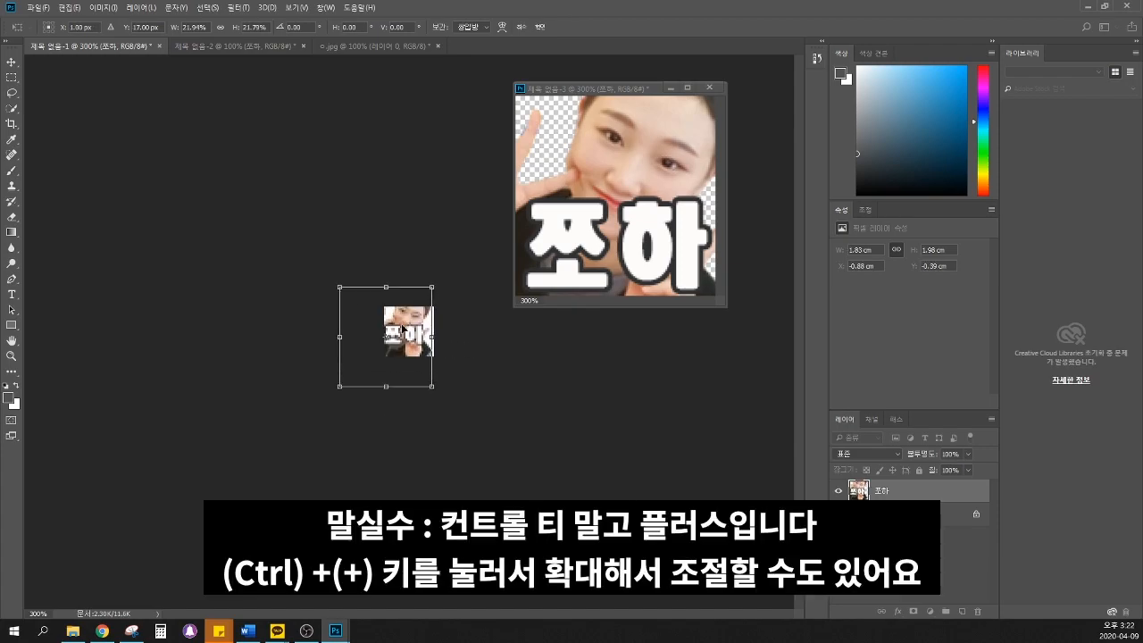
left_click_drag(403, 329, 414, 347)
left_click_drag(280, 260, 273, 253)
left_click_drag(410, 359, 411, 363)
key("Right")
key("Right")
key("Down")
key("Left")
key("Left")
key("Up")
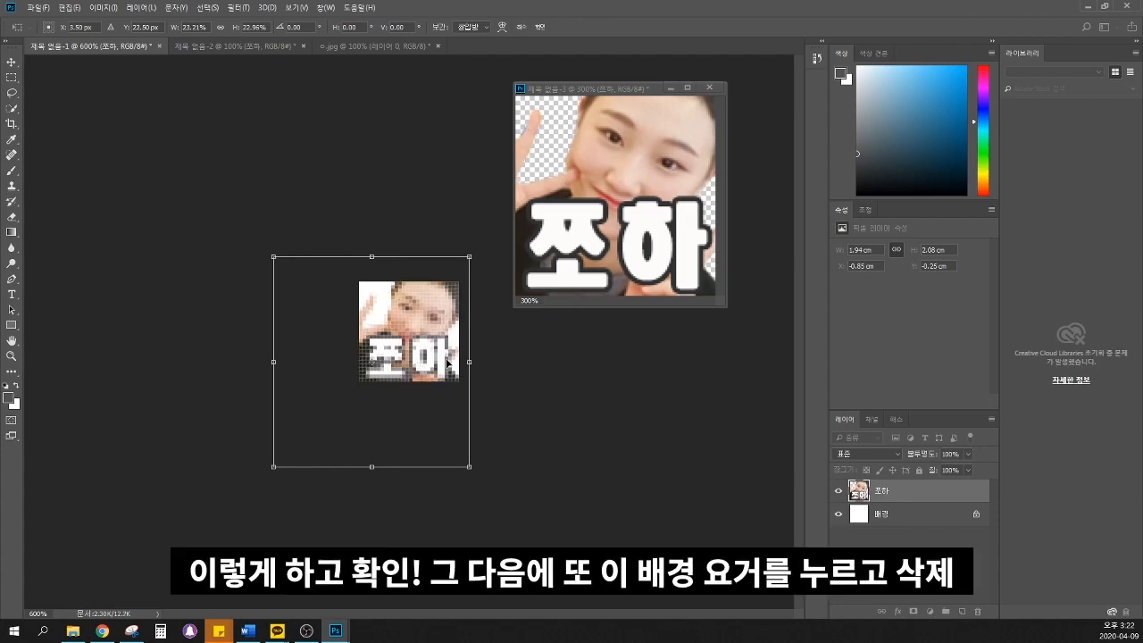
key("Return")
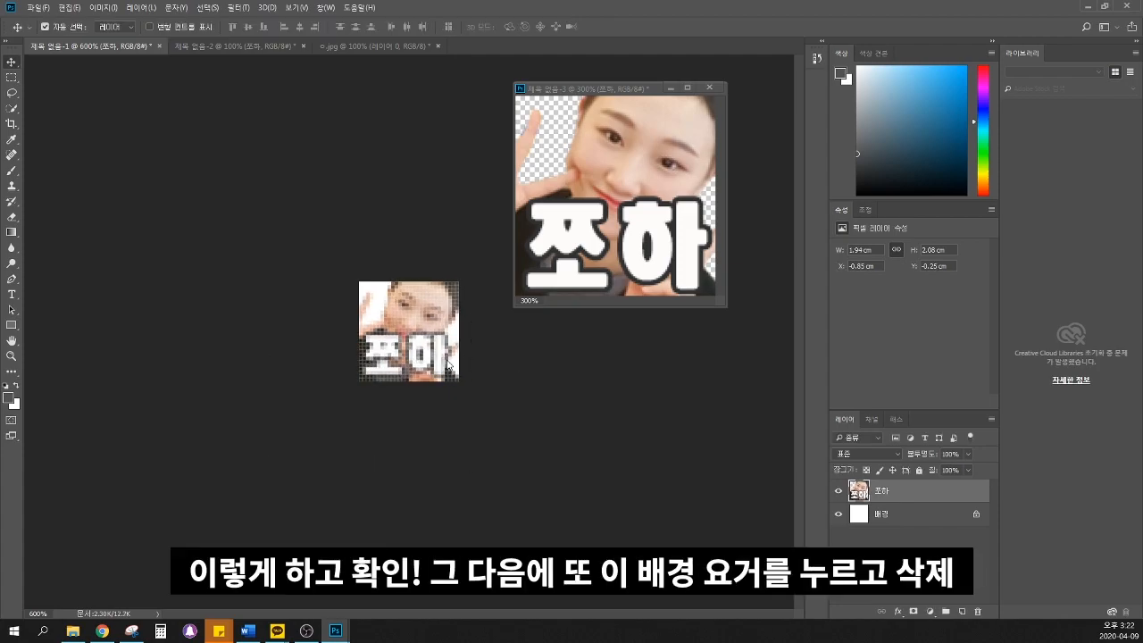
key("Down")
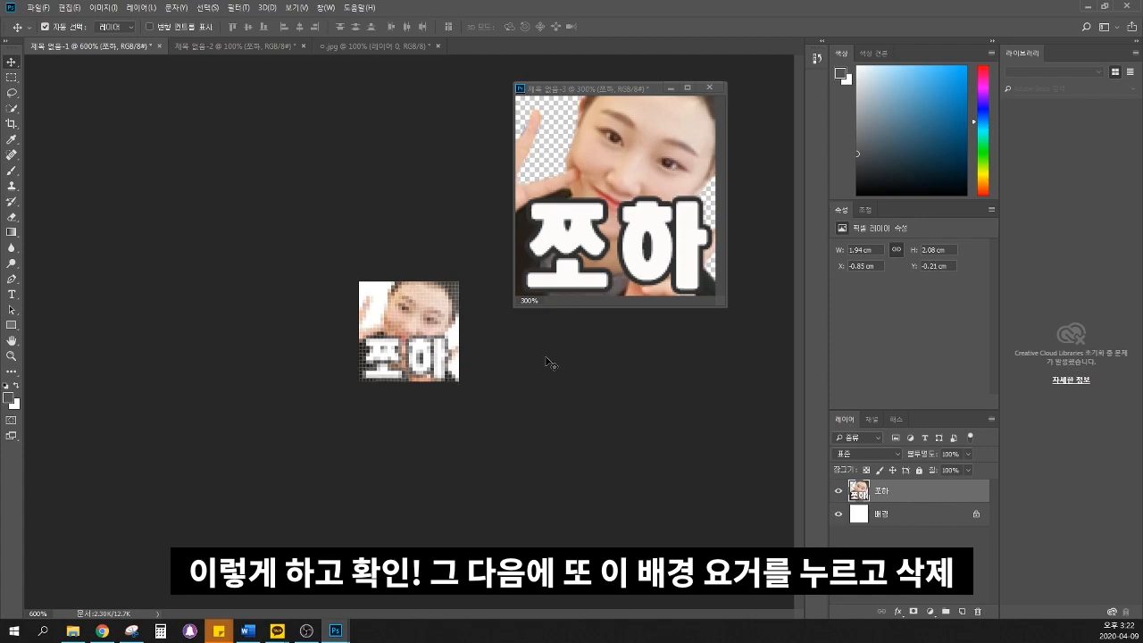
Delete the white 배경 layer from 제목 없음-1
left_click(918, 517)
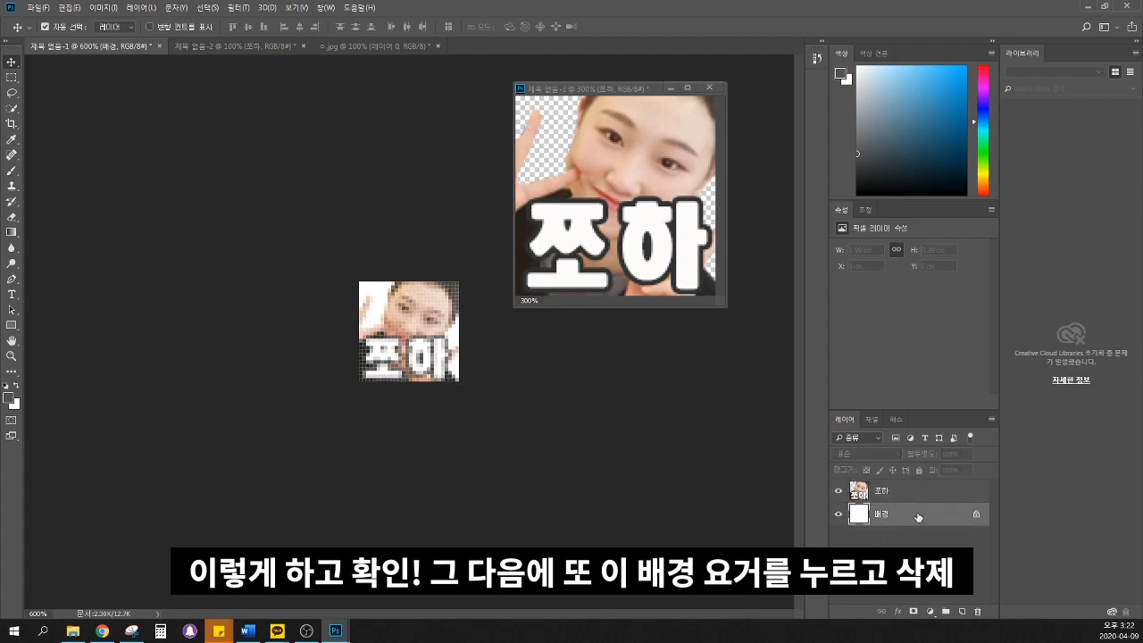
key("Delete")
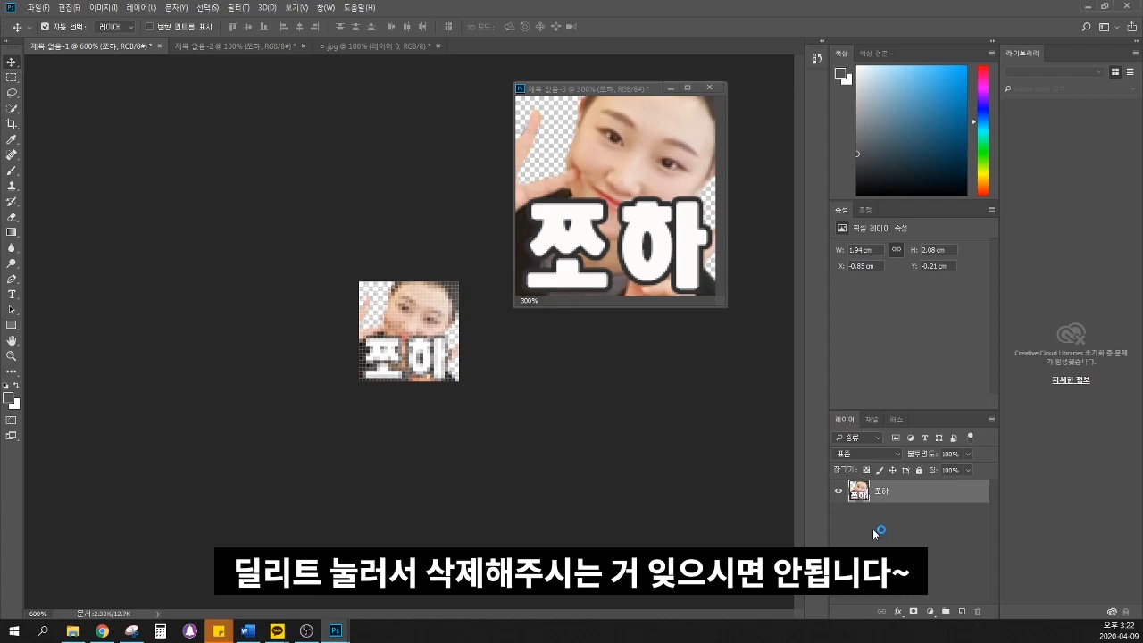
Dock the floating 제목 없음-3 document with the other open documents and look through them one after another
left_click_drag(559, 100, 123, 48)
left_click(150, 44)
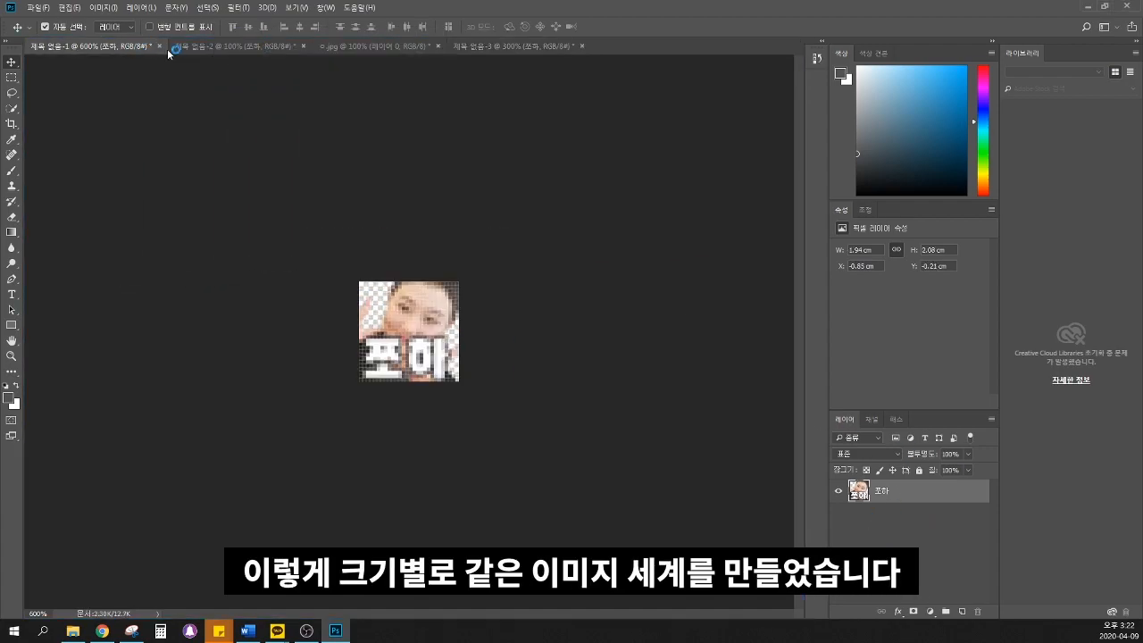
left_click(232, 48)
left_click(357, 45)
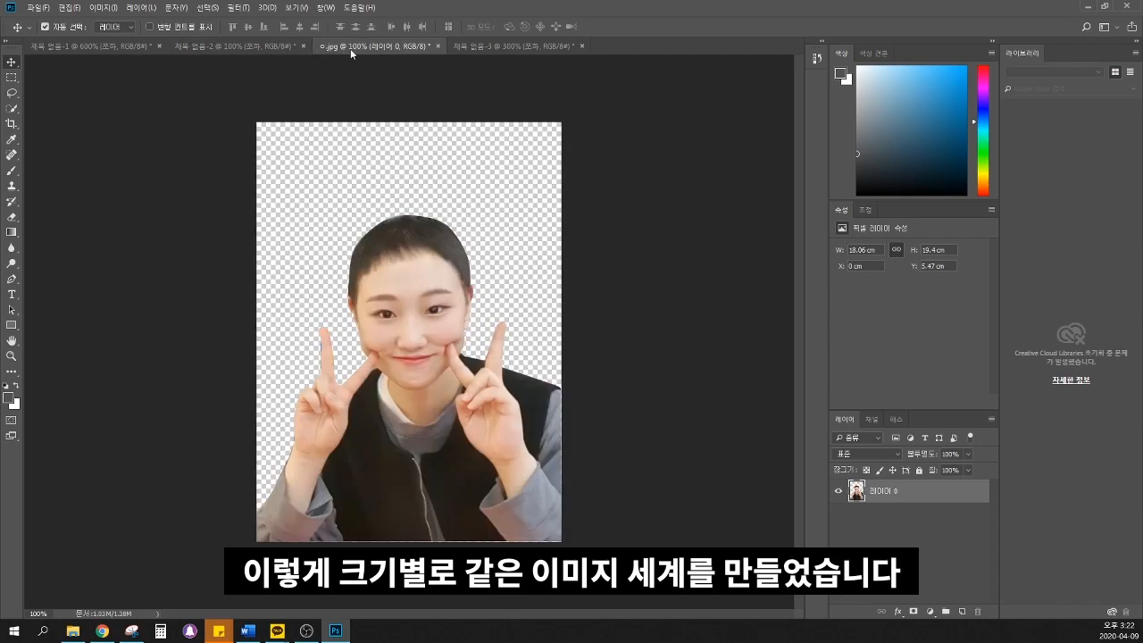
left_click(264, 46)
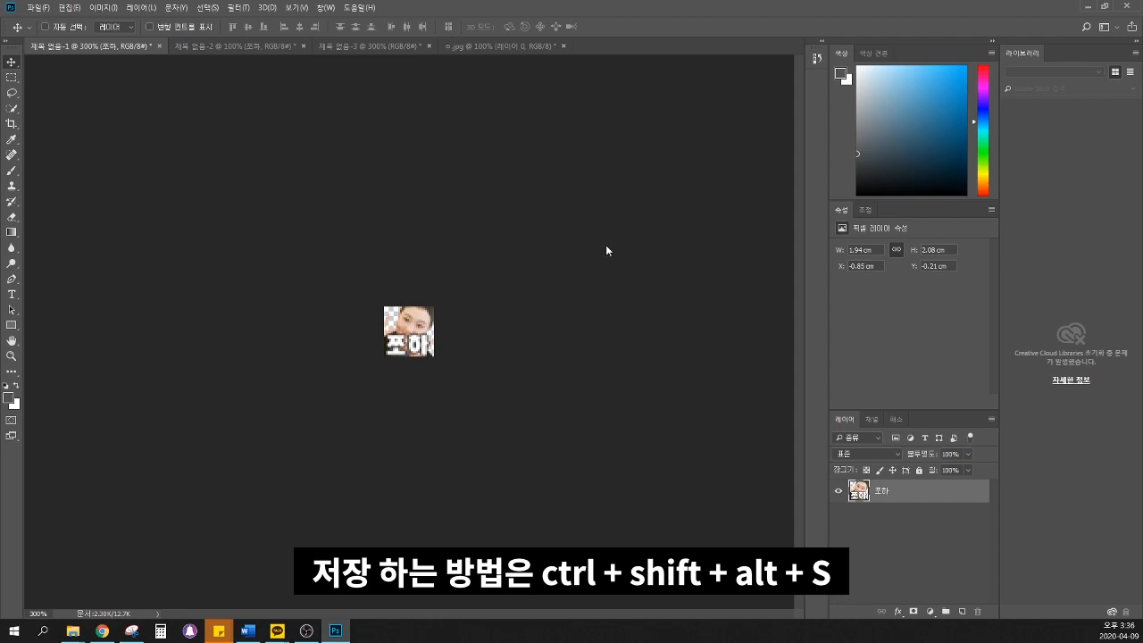
Start Save for Web for 제목 없음-1 and check the emote file requirements on the Twitch upload page in Chrome
key("ctrl+shift+alt+s")
left_click_drag(535, 68, 552, 62)
mouse_move(102, 630)
left_click(119, 583)
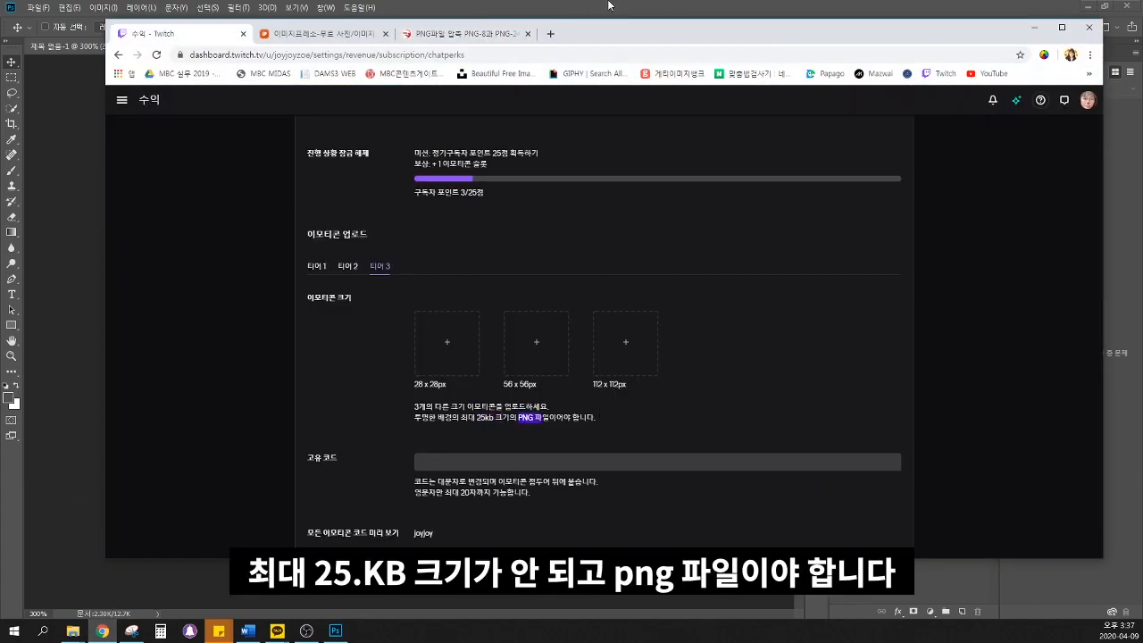
key("alt+Tab")
Export the 28 px emote as PNG-24 to the desktop folder under the name 쪼하_28.png, overwriting the existing file
left_click(611, 116)
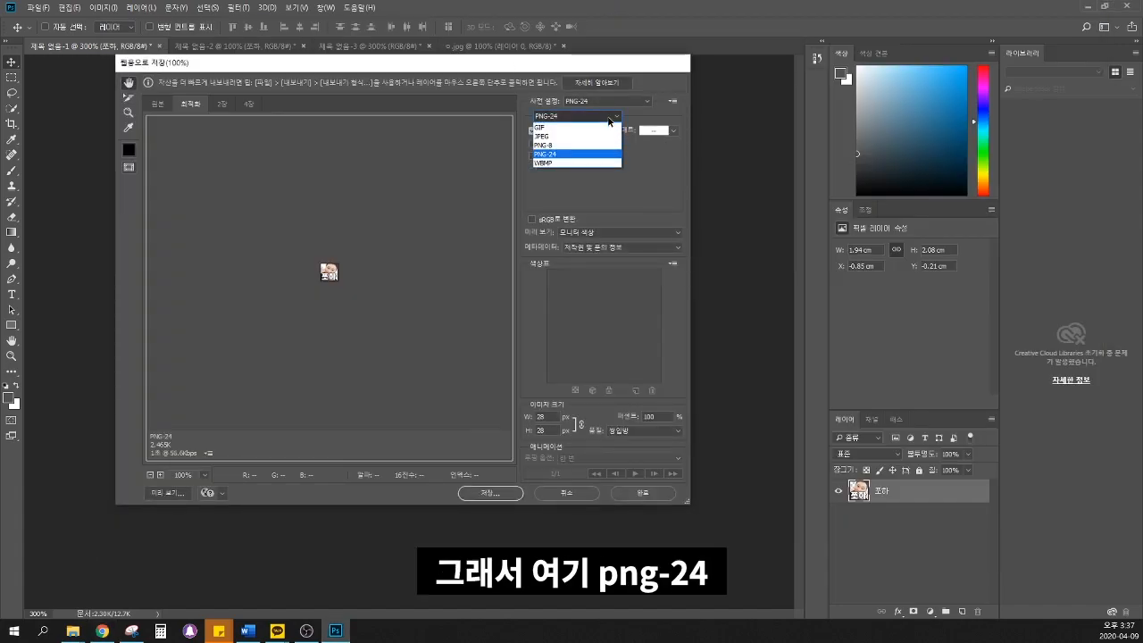
left_click(556, 155)
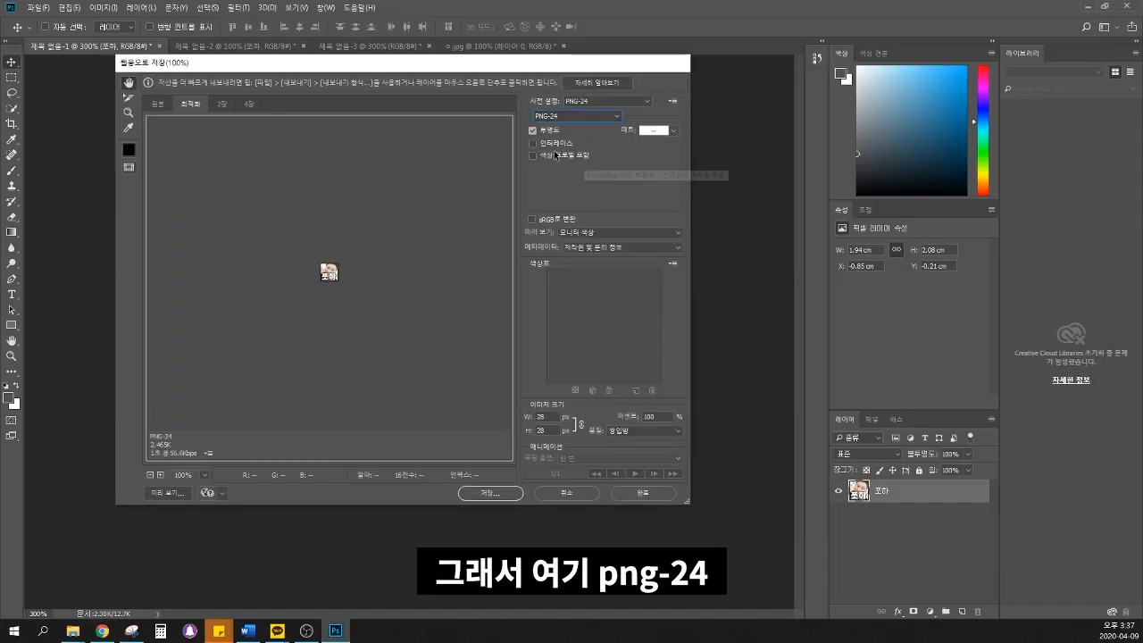
left_click(507, 496)
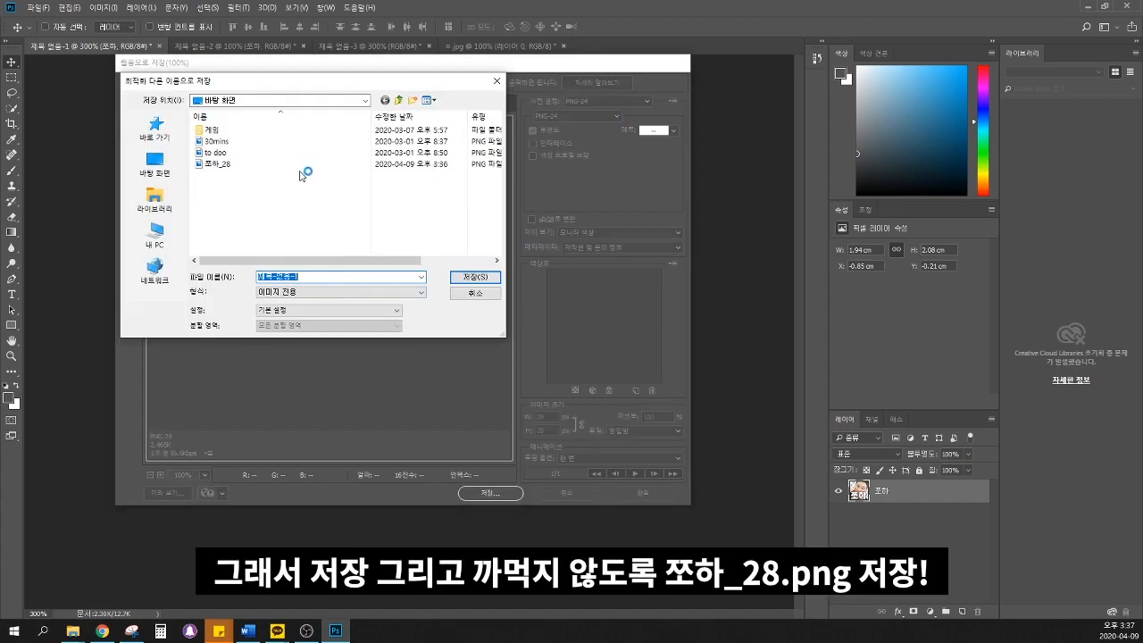
left_click(292, 165)
left_click(282, 277)
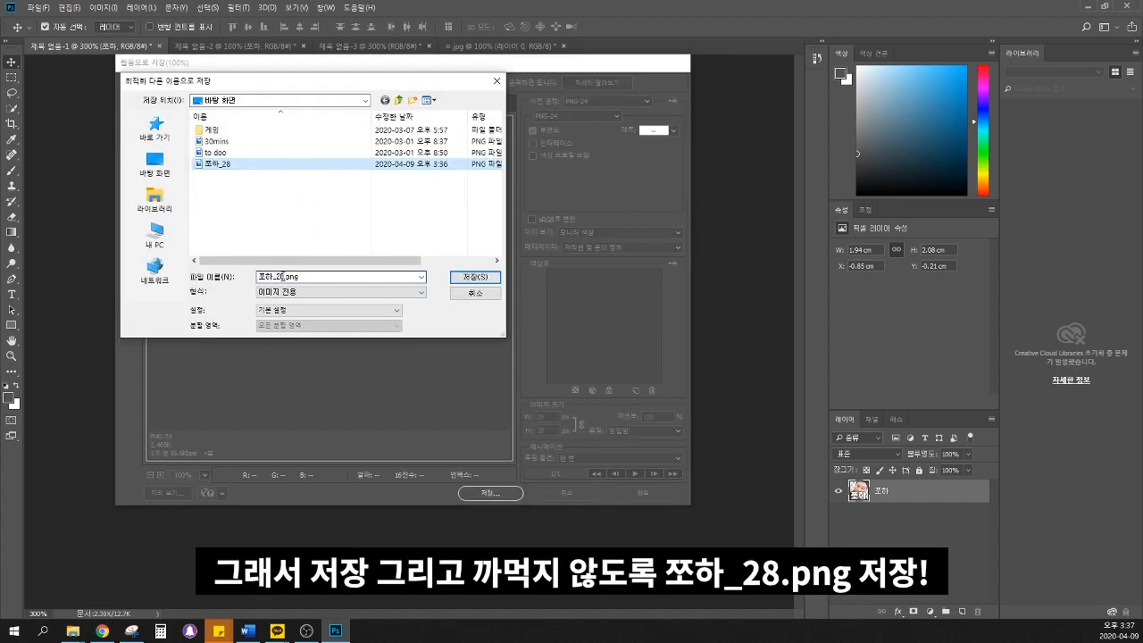
left_click(455, 278)
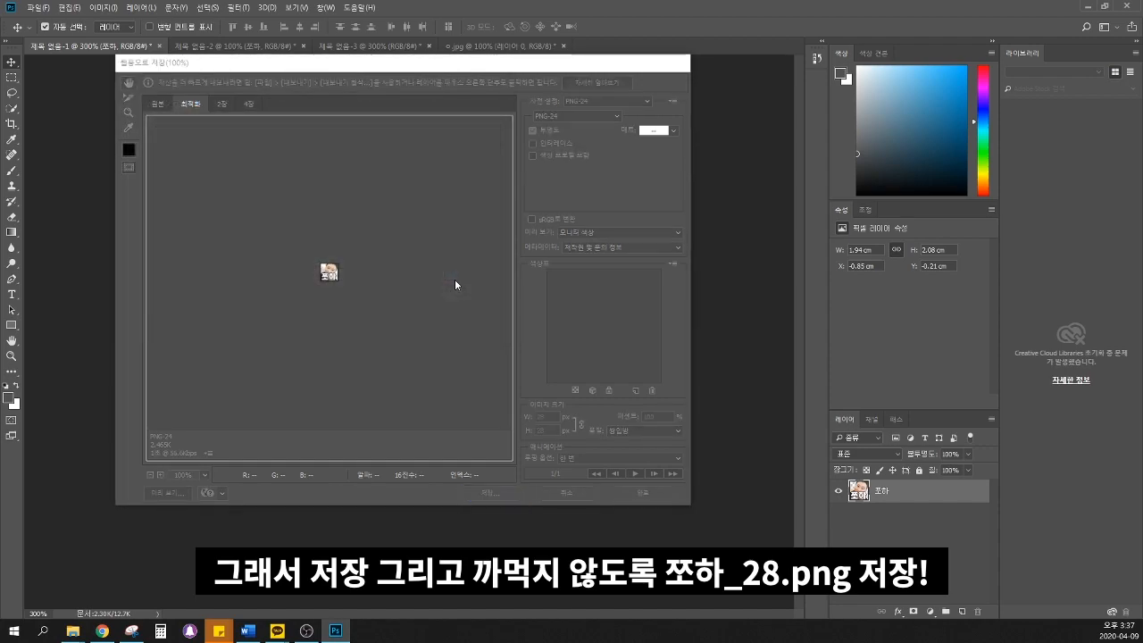
left_click(511, 275)
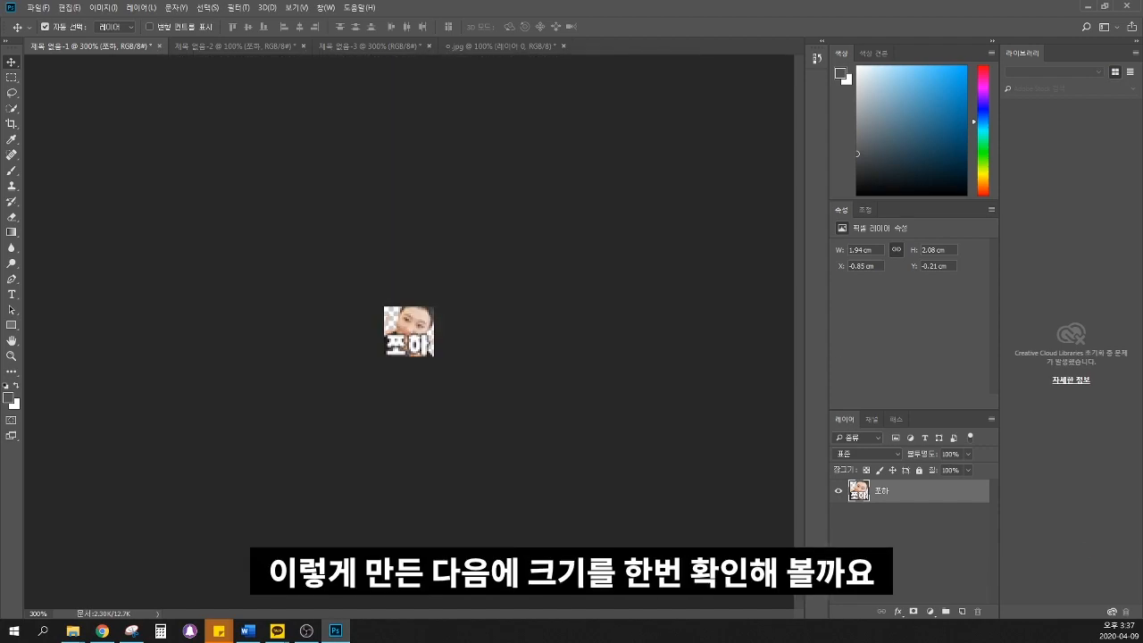
Switch to the desktop folder in File Explorer and check the file size of 쪼하_28 in its properties
mouse_move(73, 631)
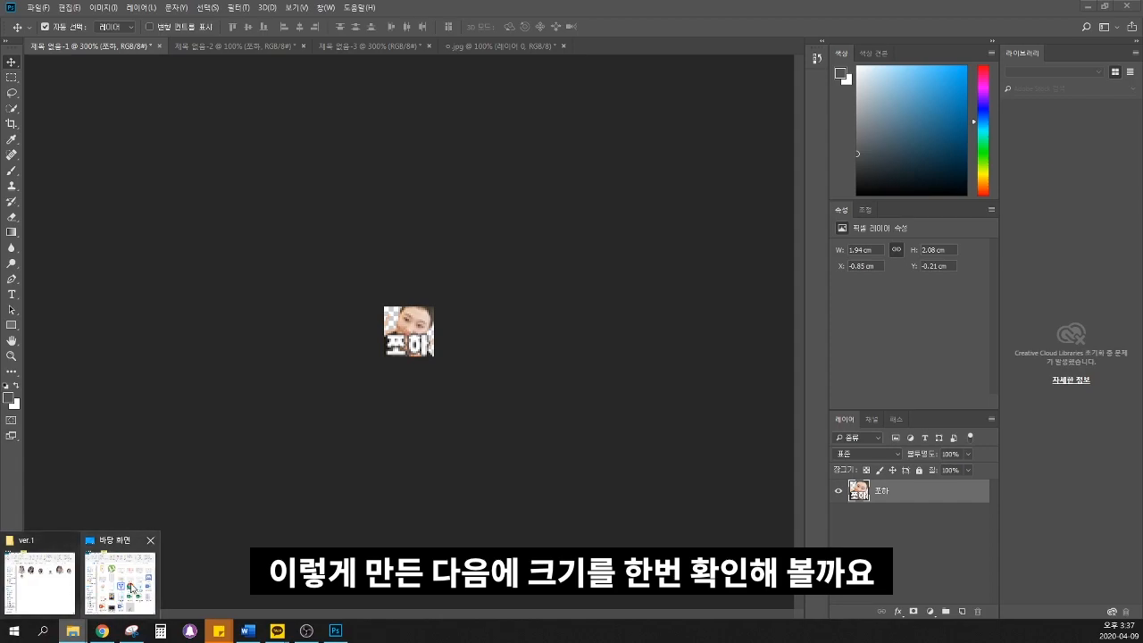
left_click(132, 585)
right_click(519, 496)
left_click(553, 491)
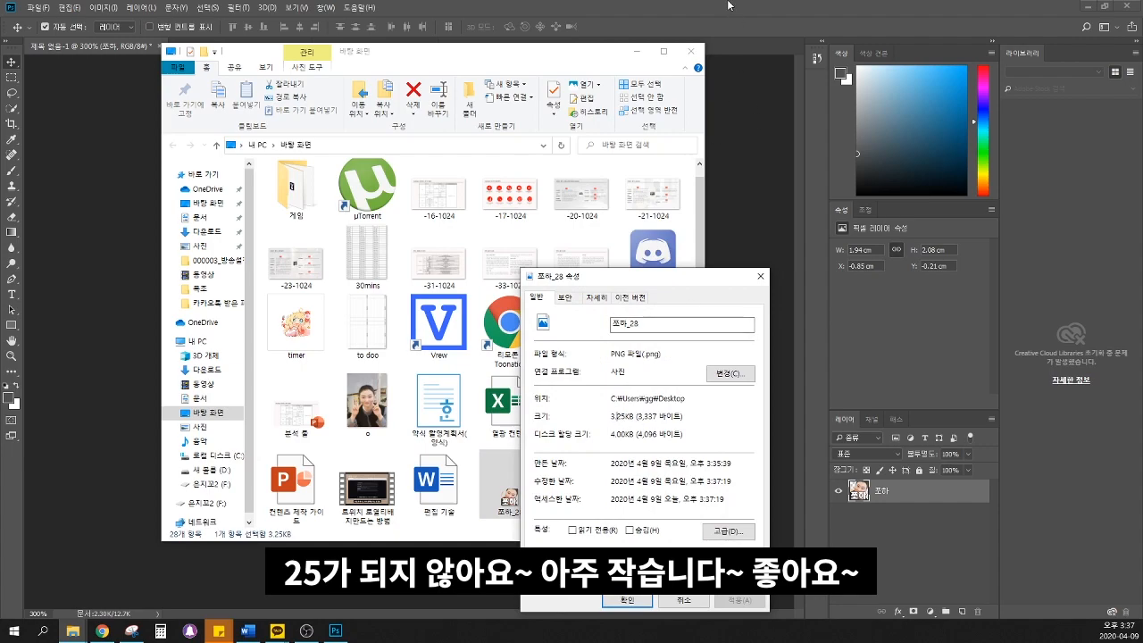
Export 제목 없음-2 for the web as PNG-24 to the desktop folder under the name 쪼하_56.png
left_click(237, 47)
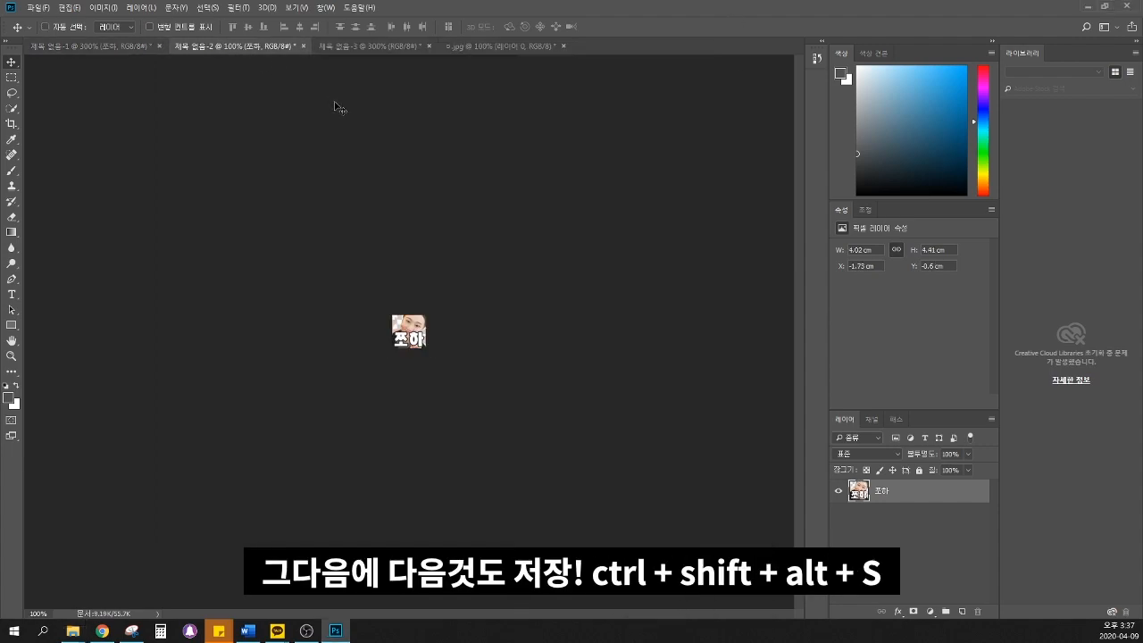
key("ctrl+shift+alt+s")
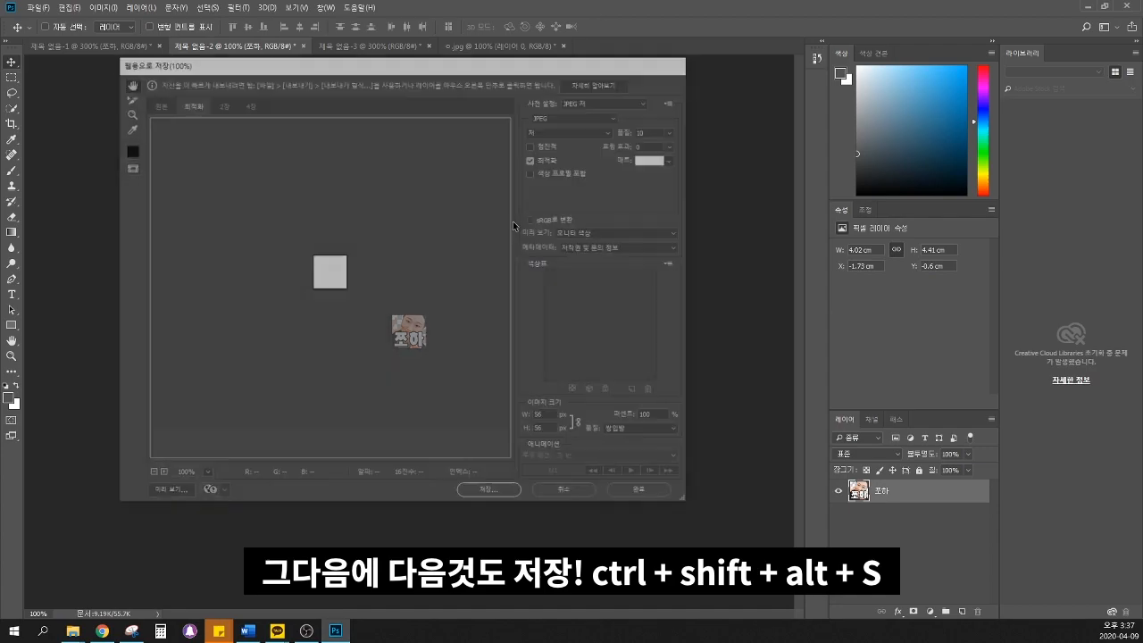
left_click(582, 117)
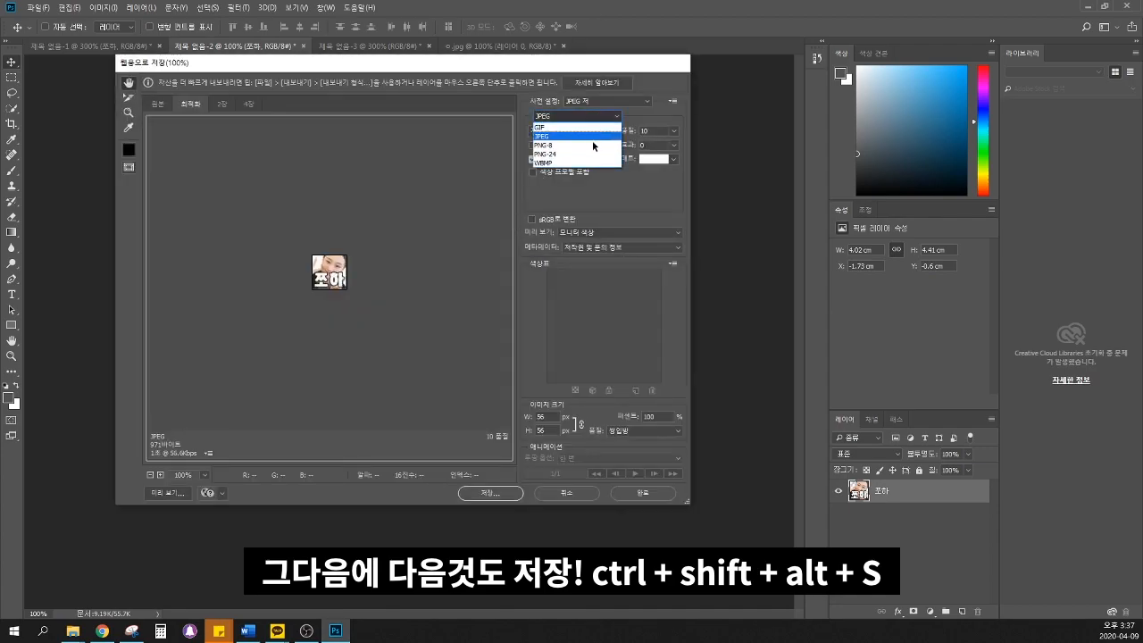
left_click(587, 155)
key("Return")
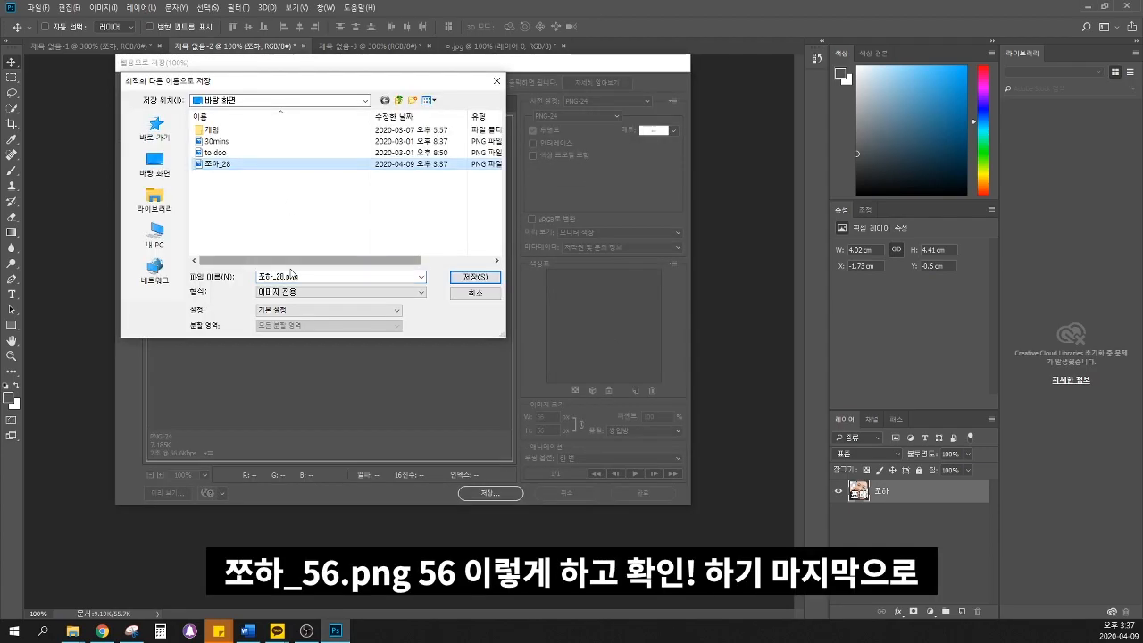
left_click(285, 277)
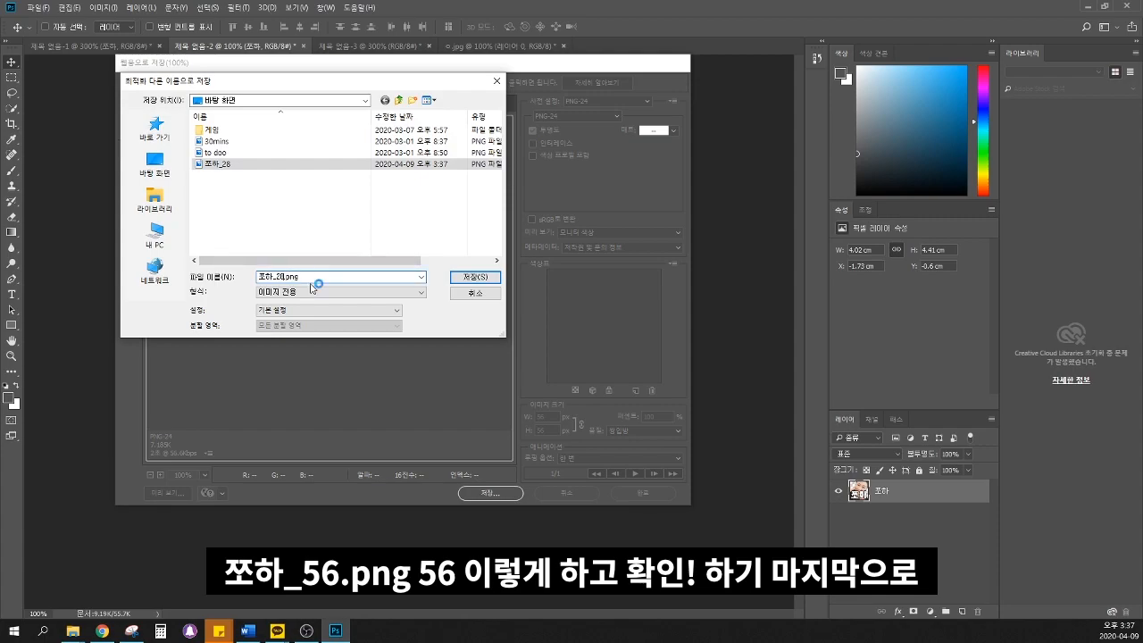
type("56")
key("Return")
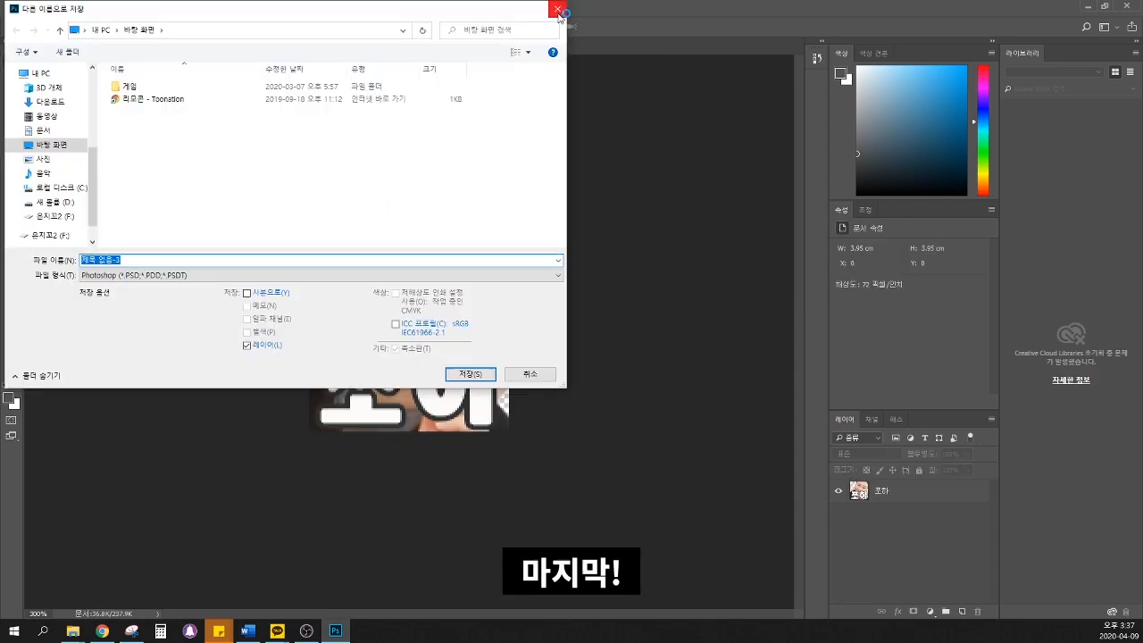
Export 제목 없음-3 for the web as PNG-24 named 쪼하_112.png, and switch to the desktop folder in File Explorer
key("Return")
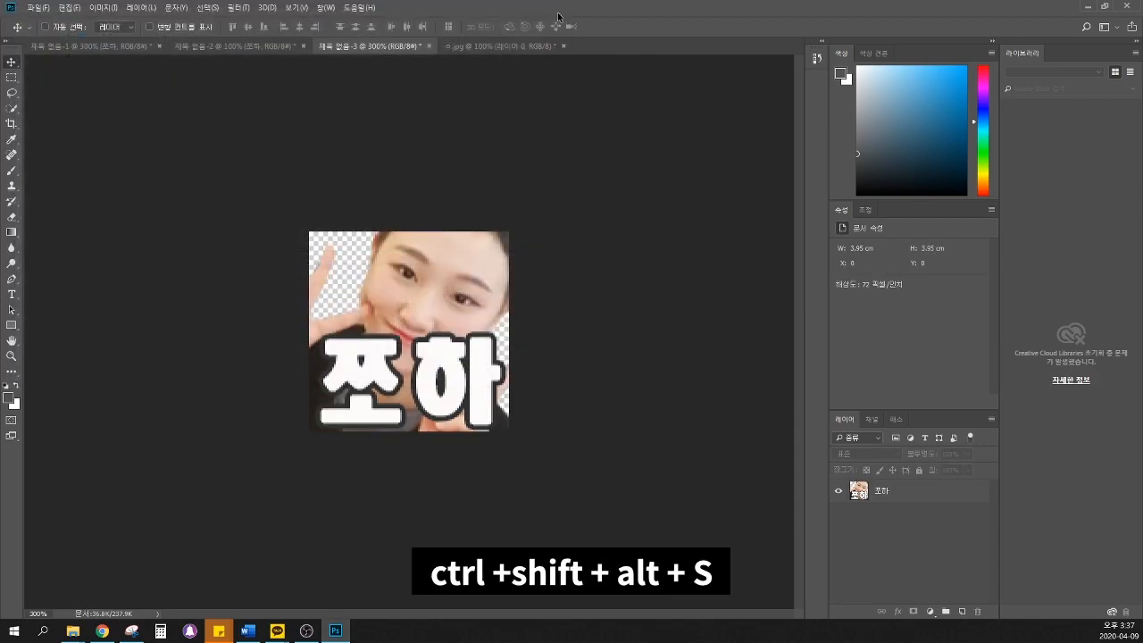
key("ctrl+shift+alt+s")
left_click(576, 116)
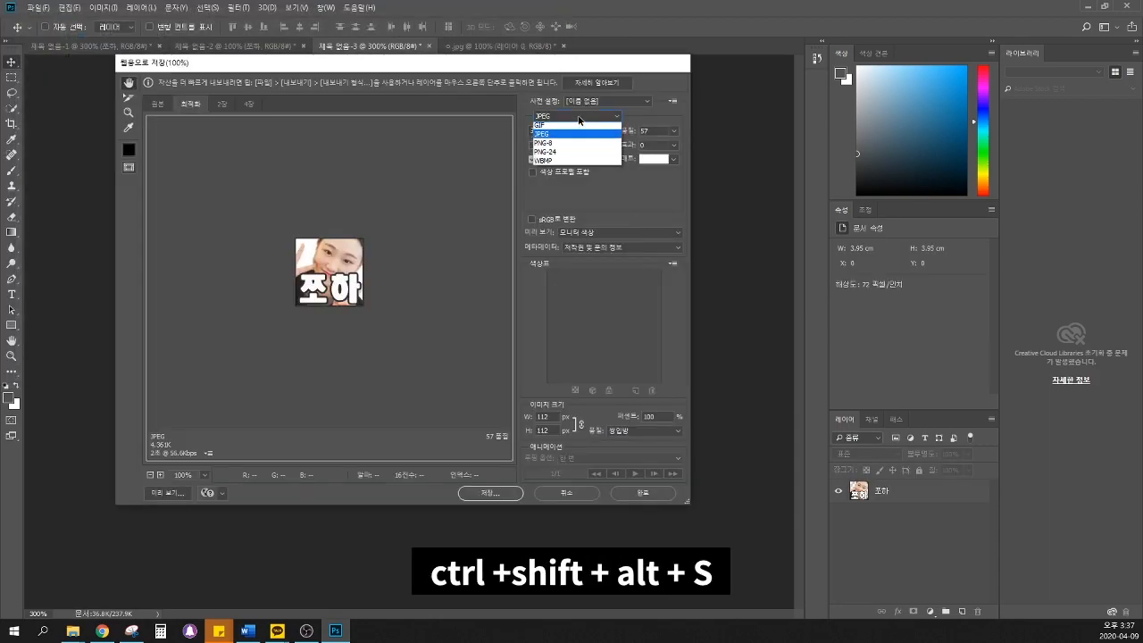
left_click(563, 154)
left_click(489, 492)
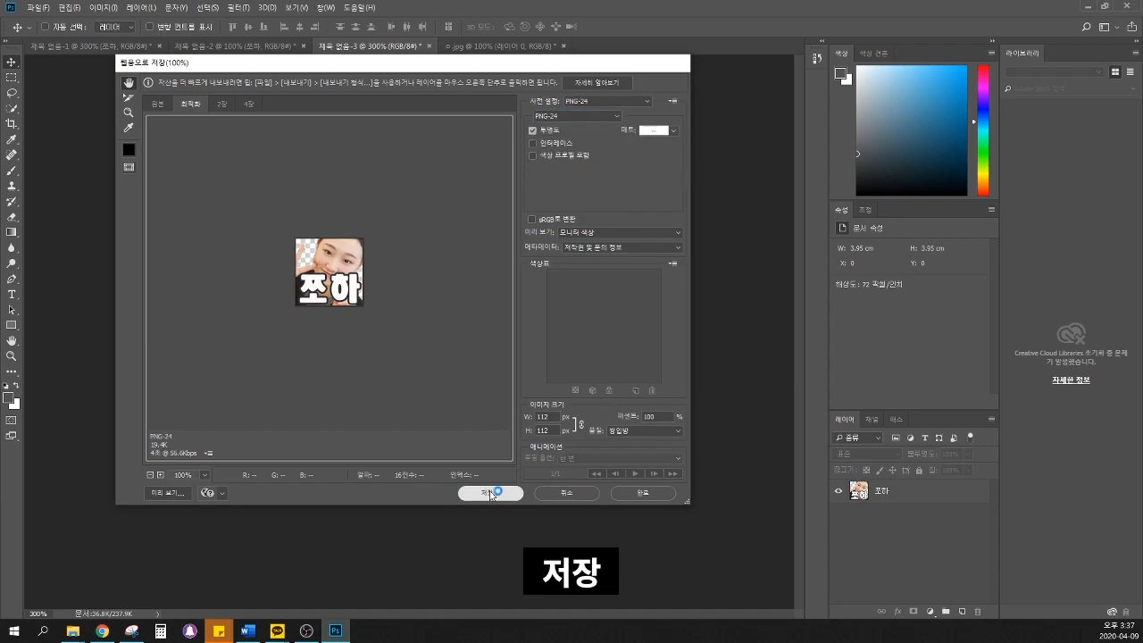
key("BackSpace")
key("BackSpace")
type("112")
key("Return")
mouse_move(73, 630)
left_click(150, 596)
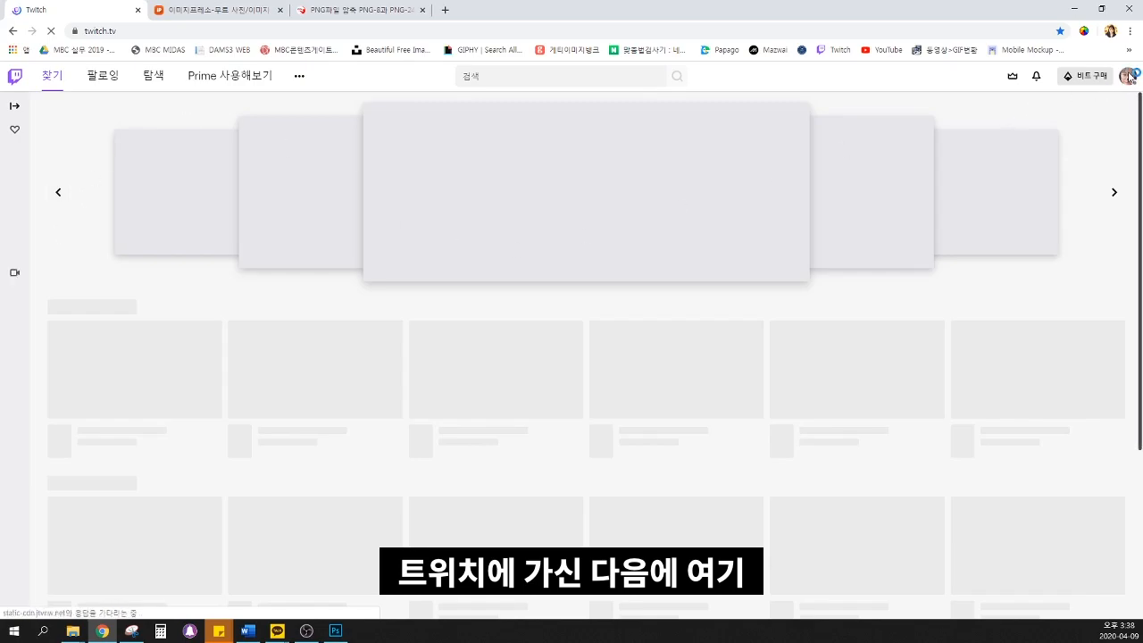
On Twitch in Chrome, open the video producer dashboard and go to the 수익 page under 개인 설정
left_click(1128, 76)
left_click(1081, 182)
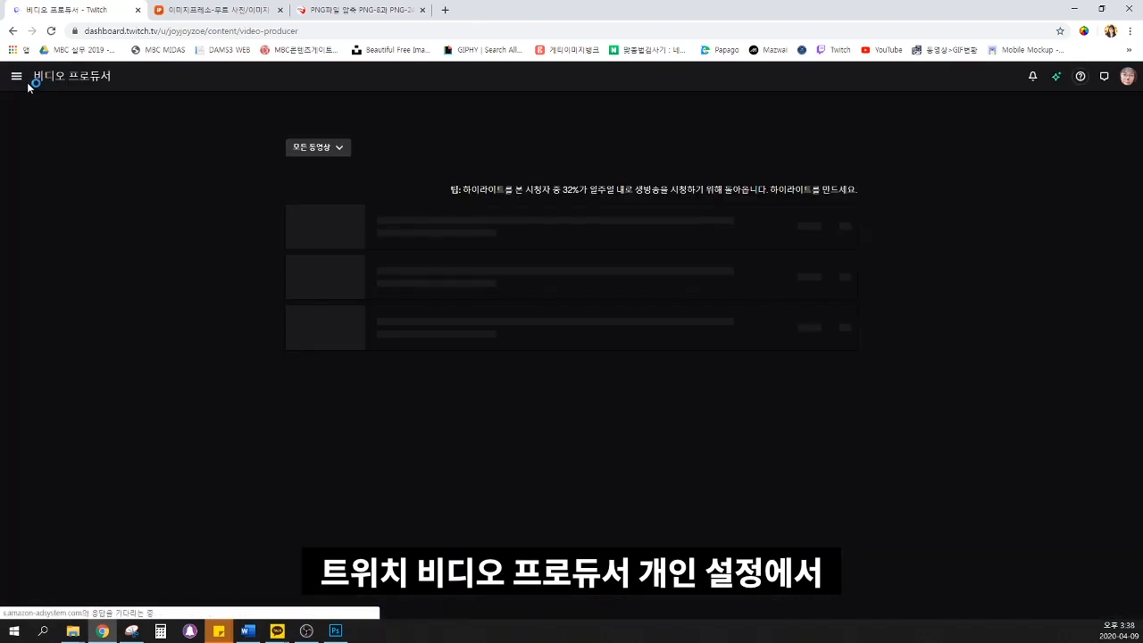
left_click(16, 76)
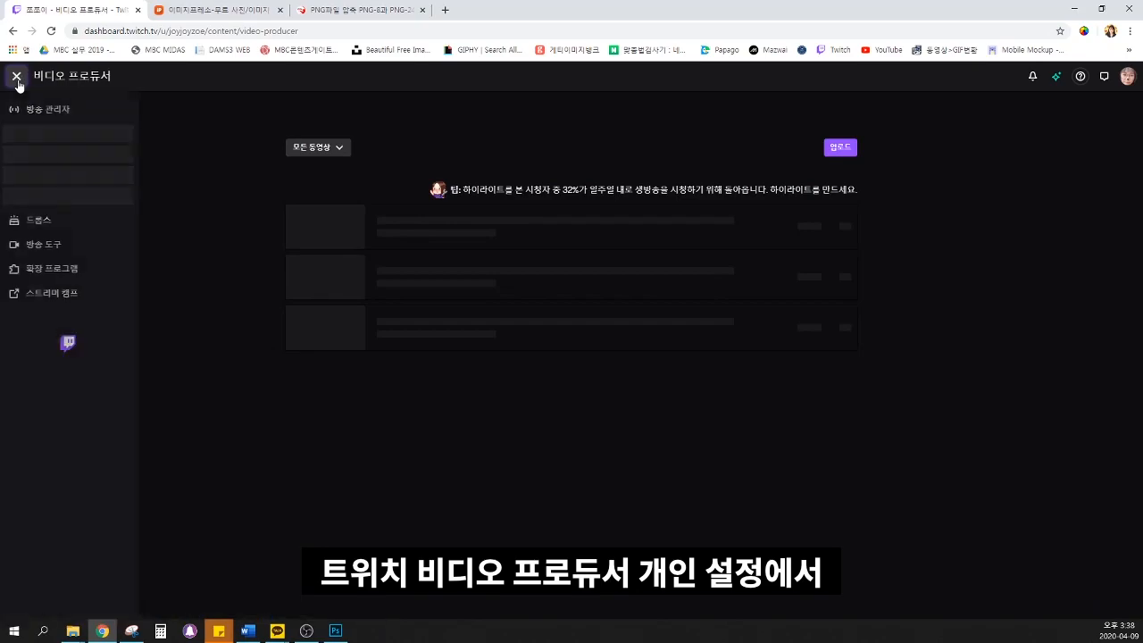
left_click(82, 280)
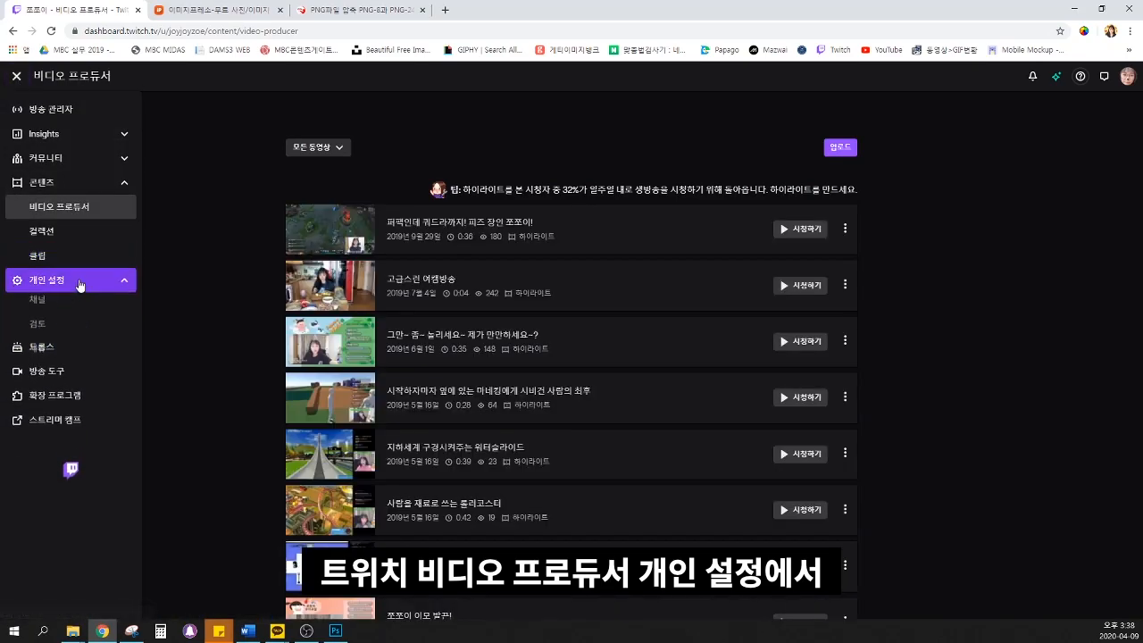
left_click(72, 356)
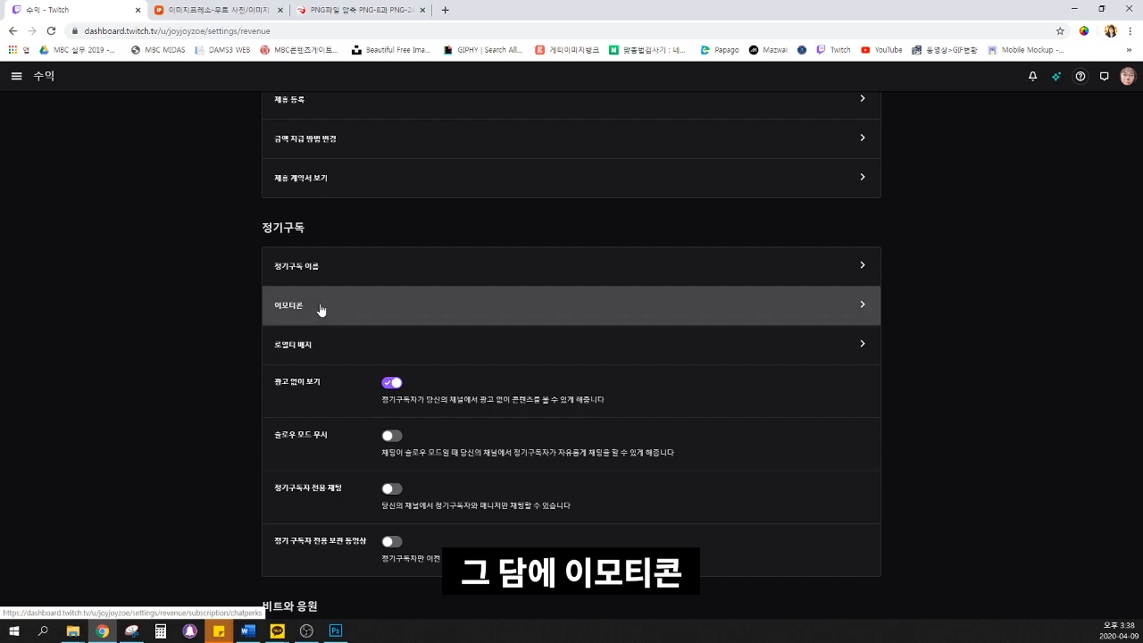
Open the 이모티콘 settings and upload 쪼하_28, 쪼하_56 and 쪼하_112 from the desktop folder into the matching 티어 1 size slots
left_click(321, 308)
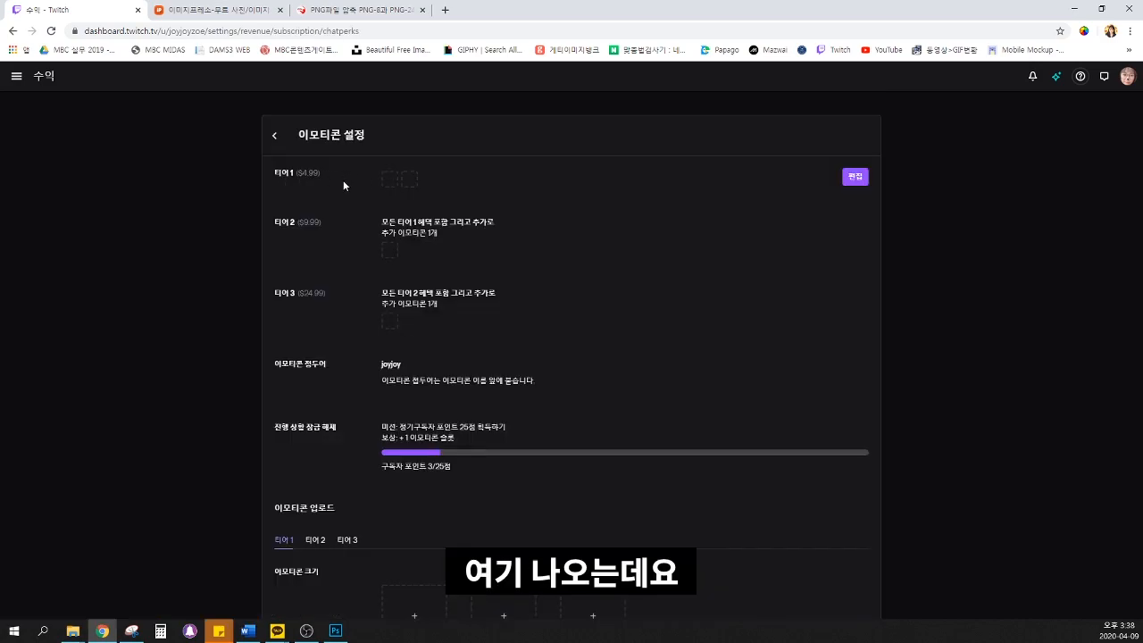
scroll(469, 334, "down", 3)
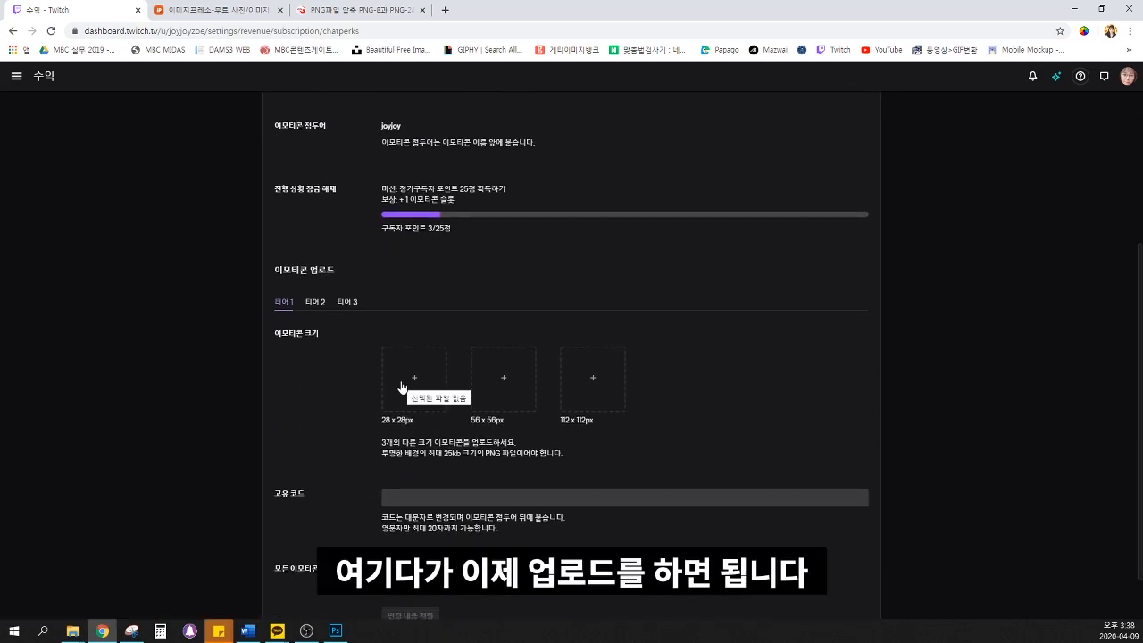
mouse_move(73, 631)
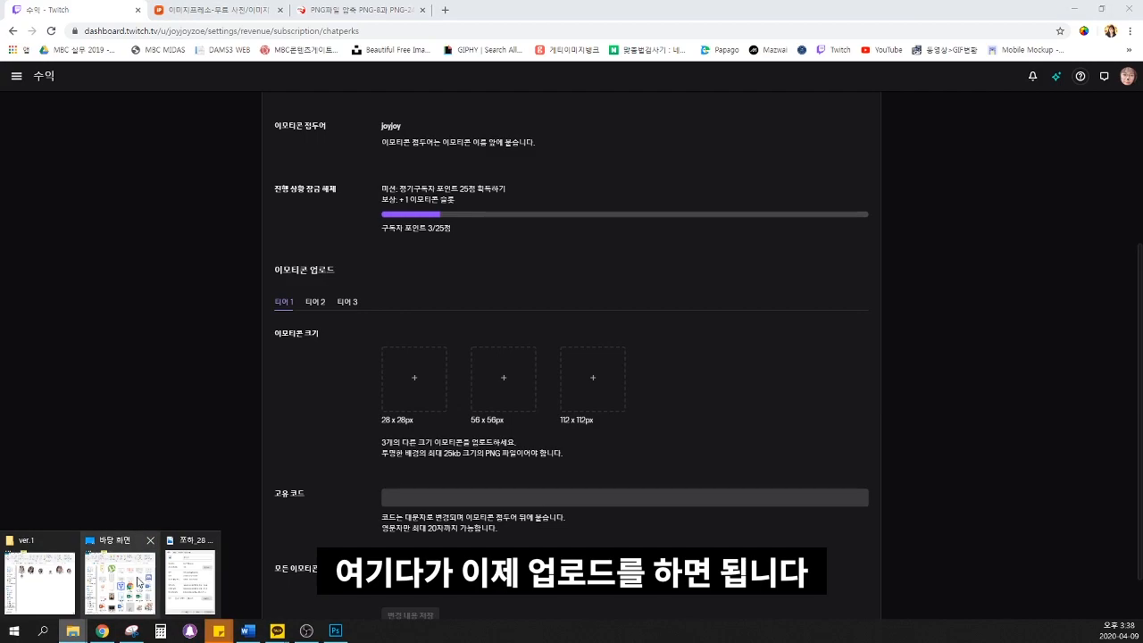
left_click(139, 584)
left_click_drag(935, 464, 399, 406)
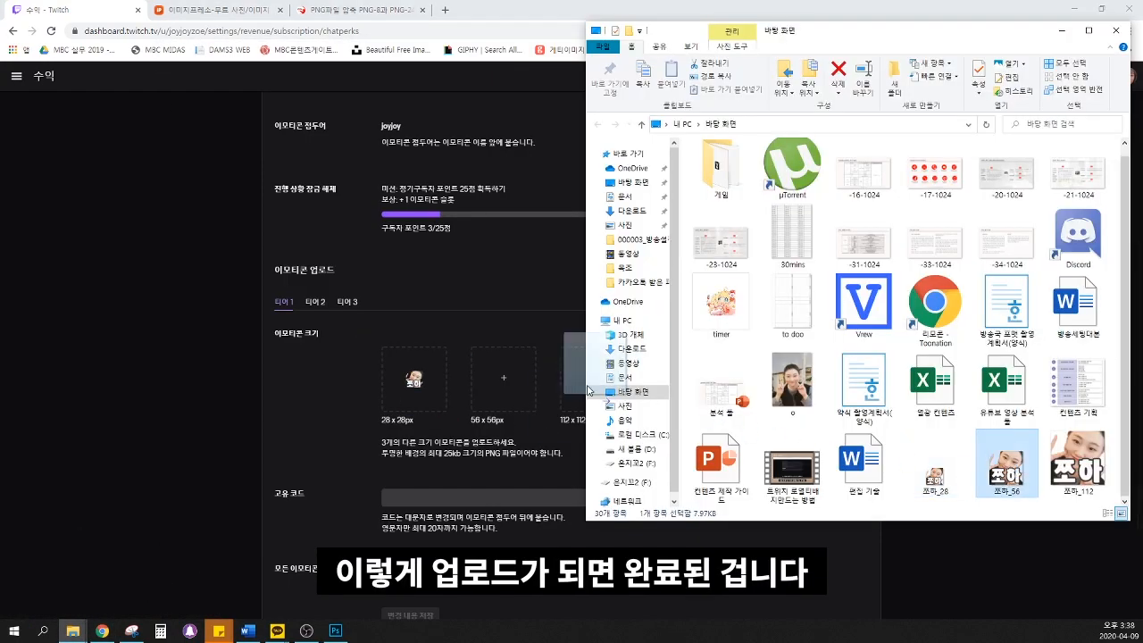
left_click_drag(595, 406, 563, 400)
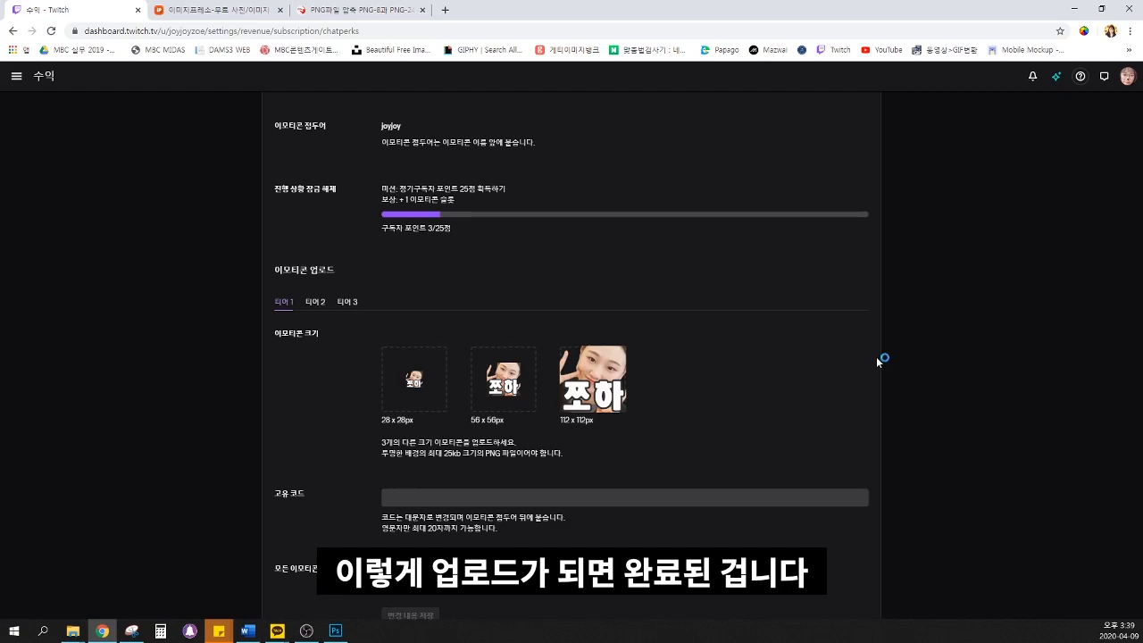
scroll(876, 357, "down", 1)
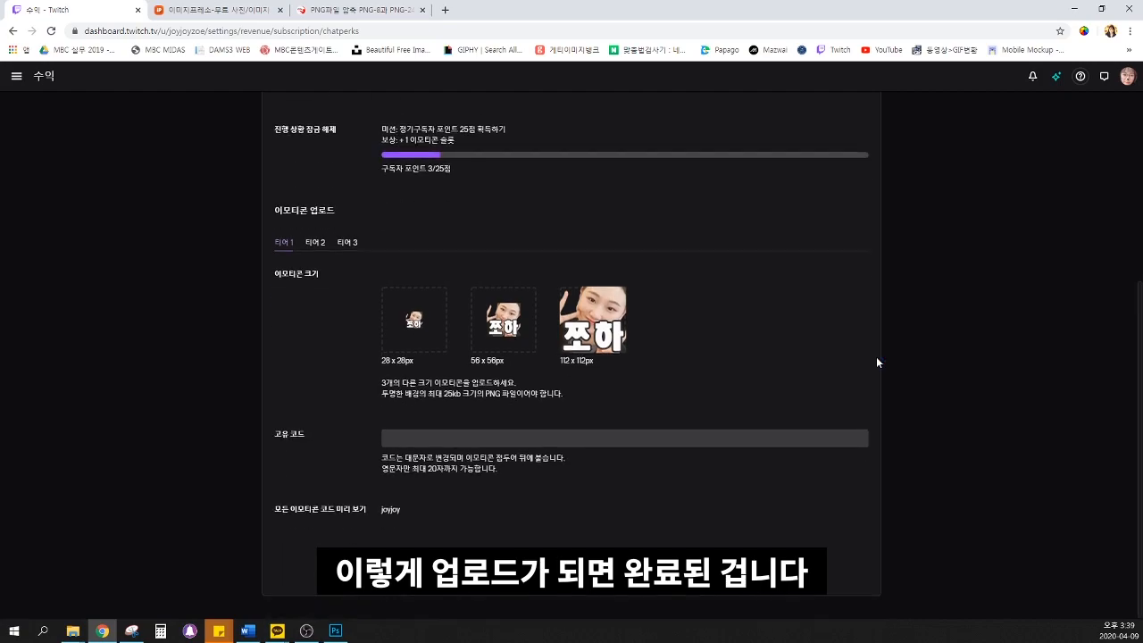
left_click(387, 438)
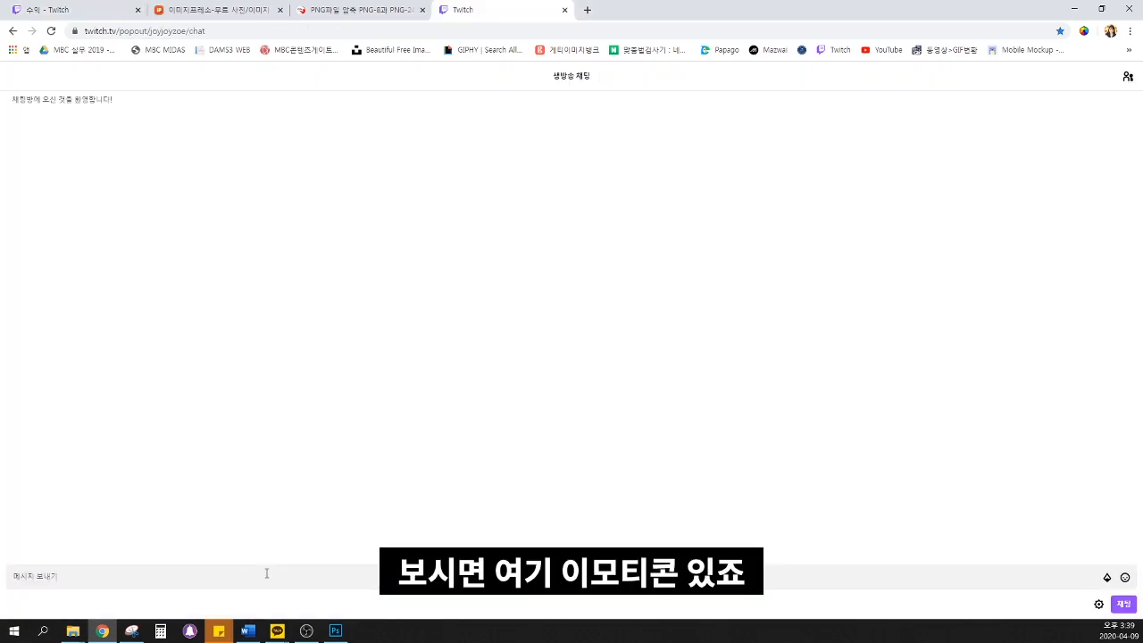
Insert the BloodTrail emote in the channel's popout live chat, highlight its code and send the message
left_click(251, 579)
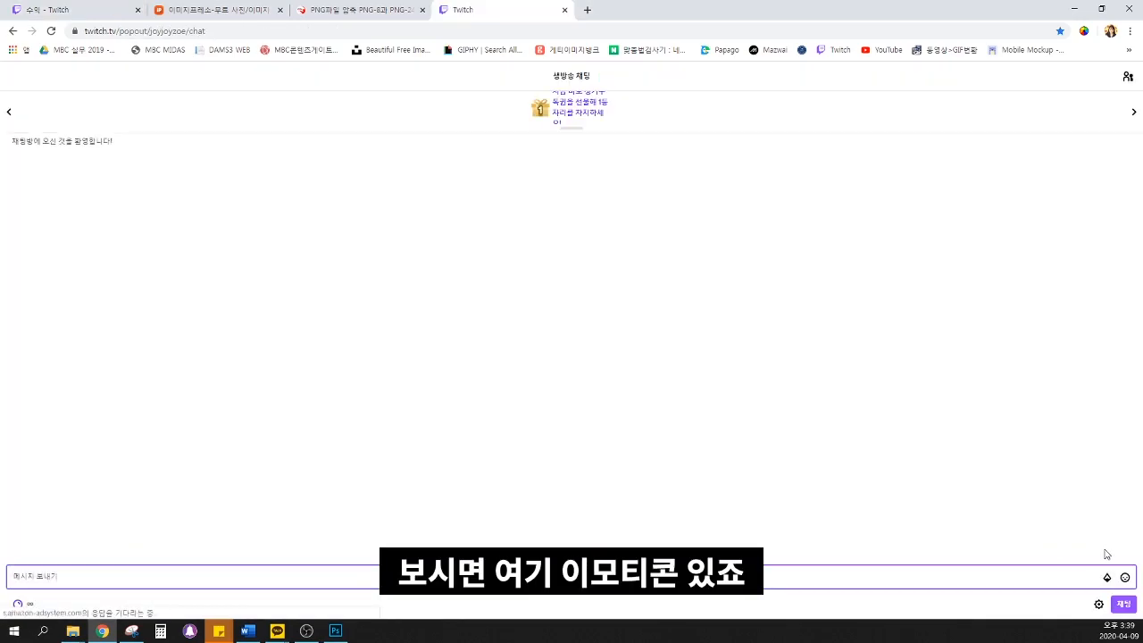
left_click(1125, 578)
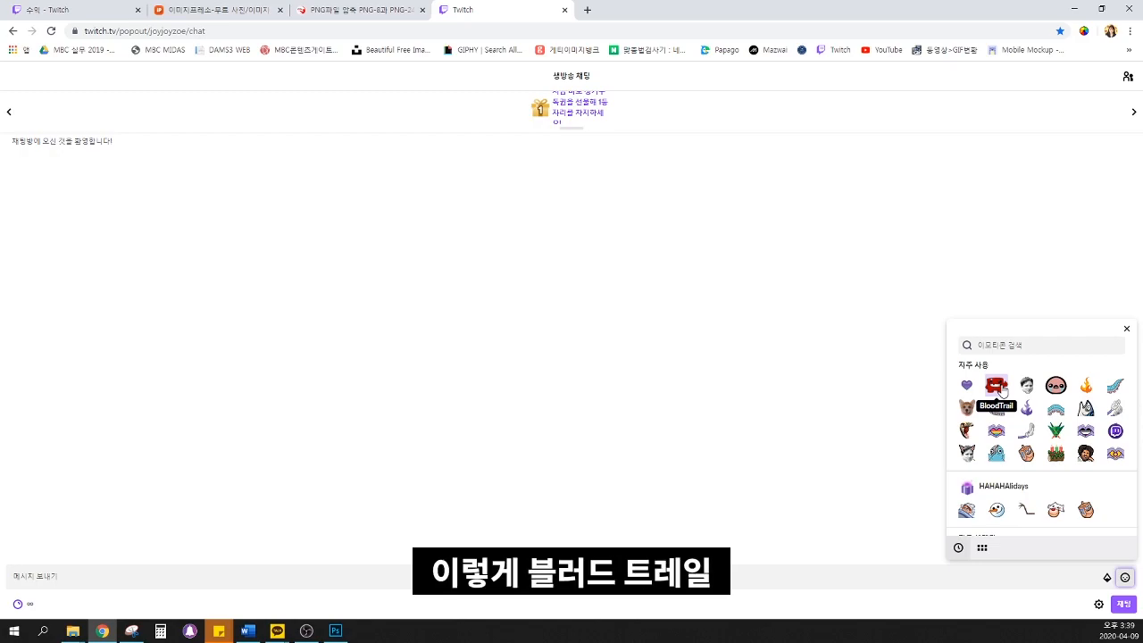
left_click(998, 387)
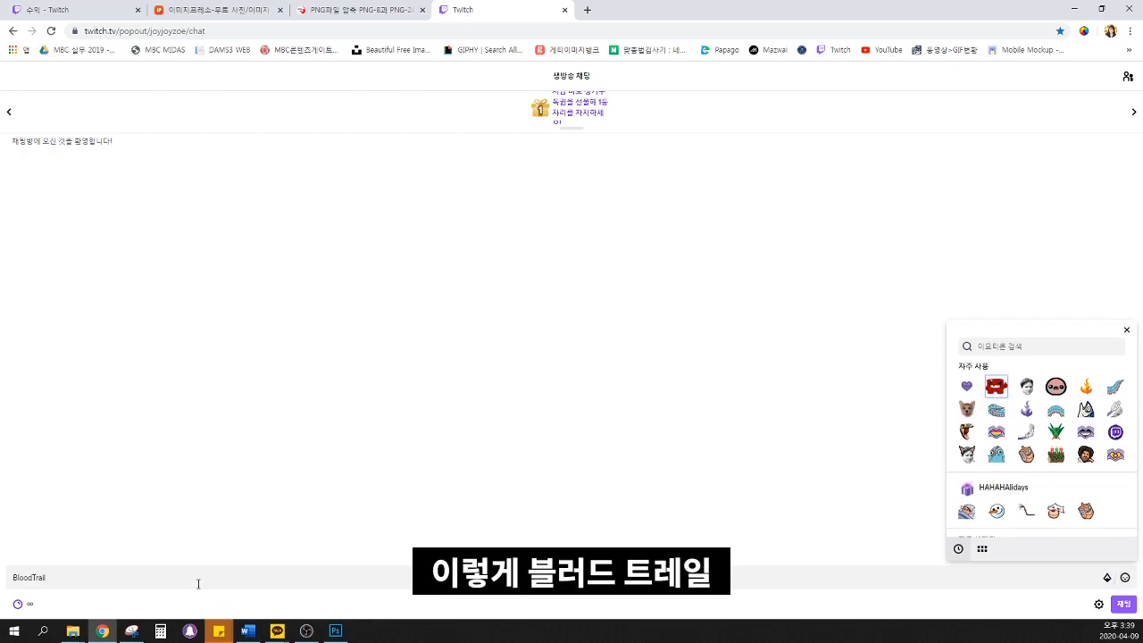
left_click_drag(70, 576, 11, 575)
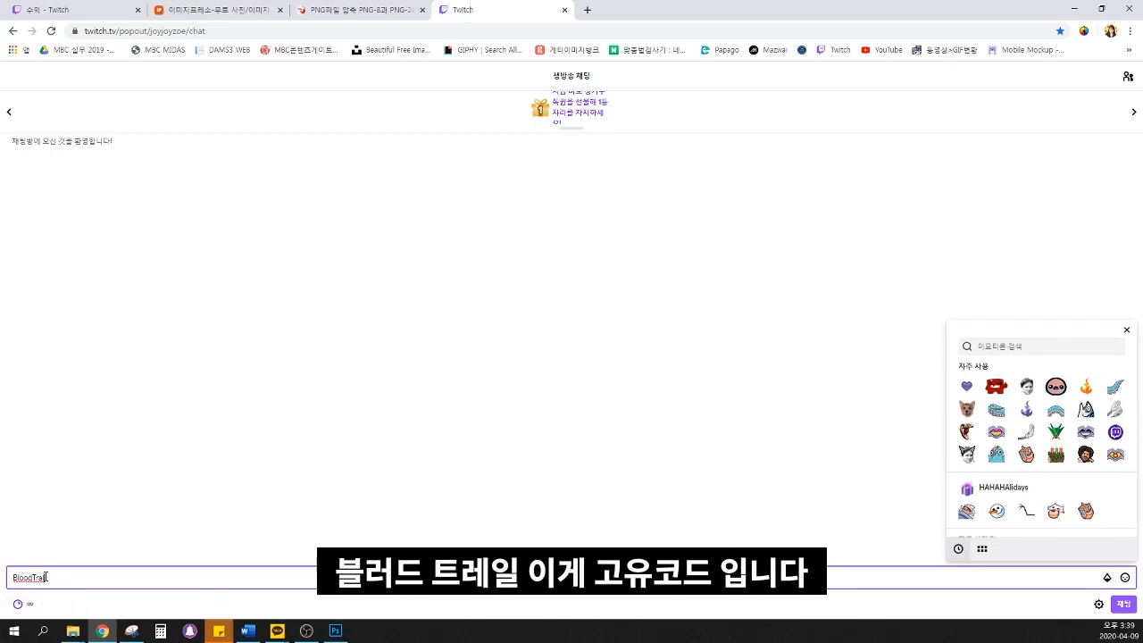
key("Return")
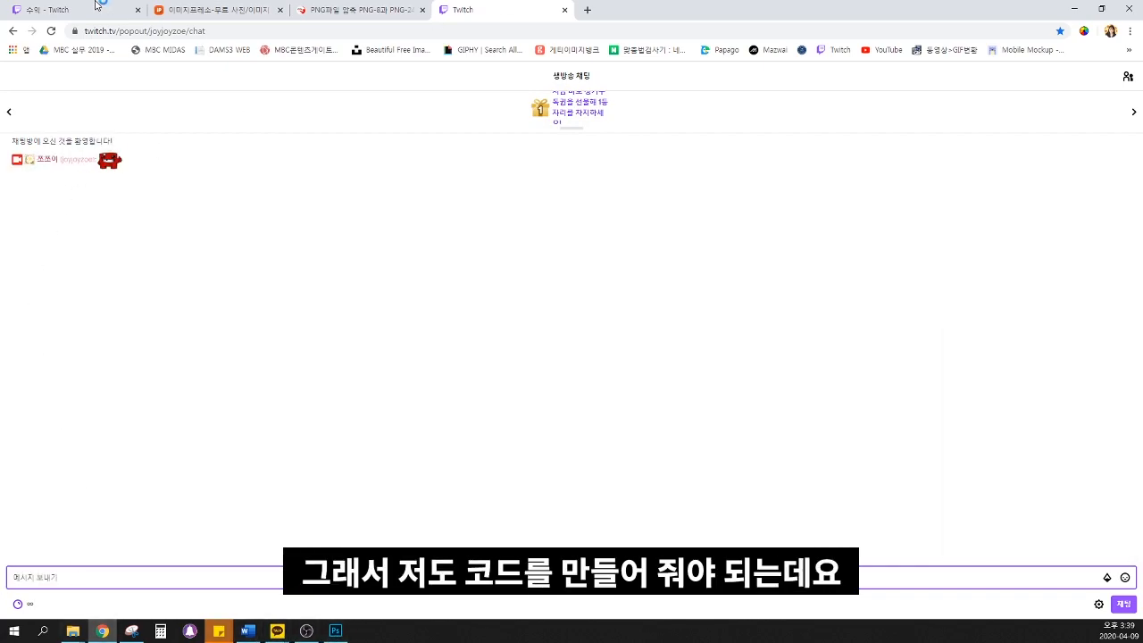
Return to the Twitch 수익 page and set the uploaded emote's 고유 코드 to hi
left_click(51, 9)
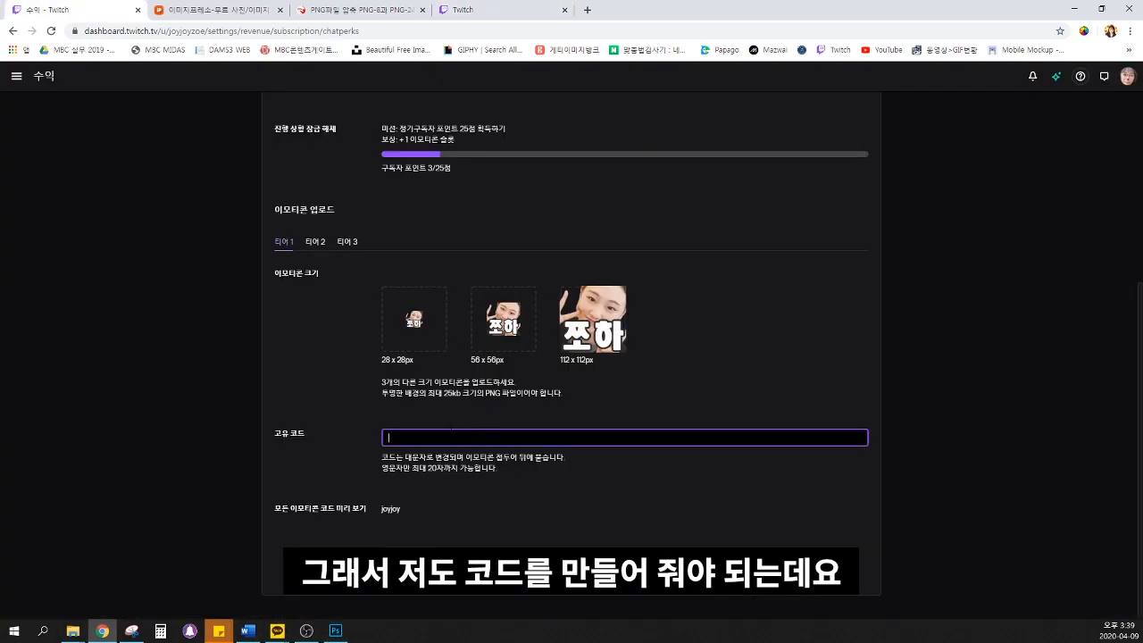
scroll(508, 457, "up", 2)
scroll(508, 457, "down", 1)
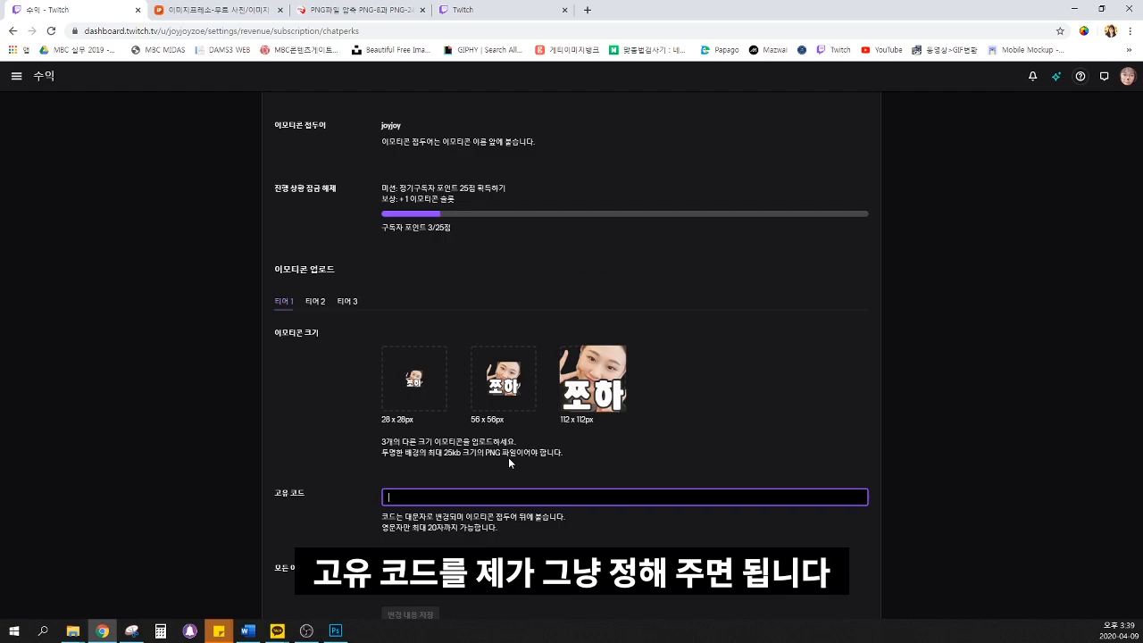
type("jo")
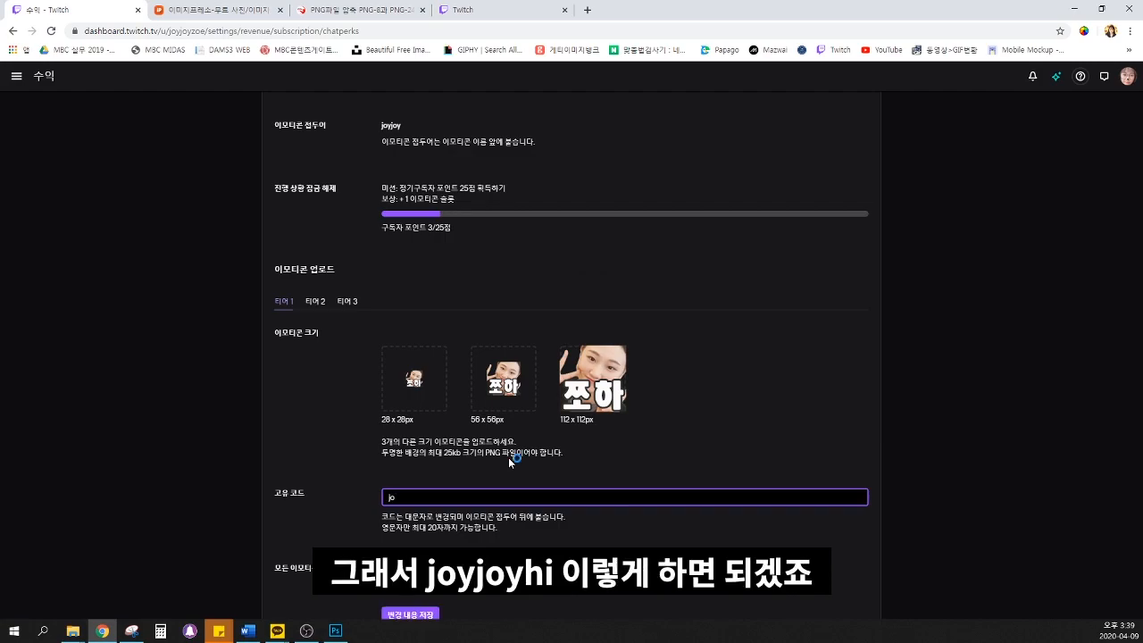
key("BackSpace")
key("BackSpace")
type("hi")
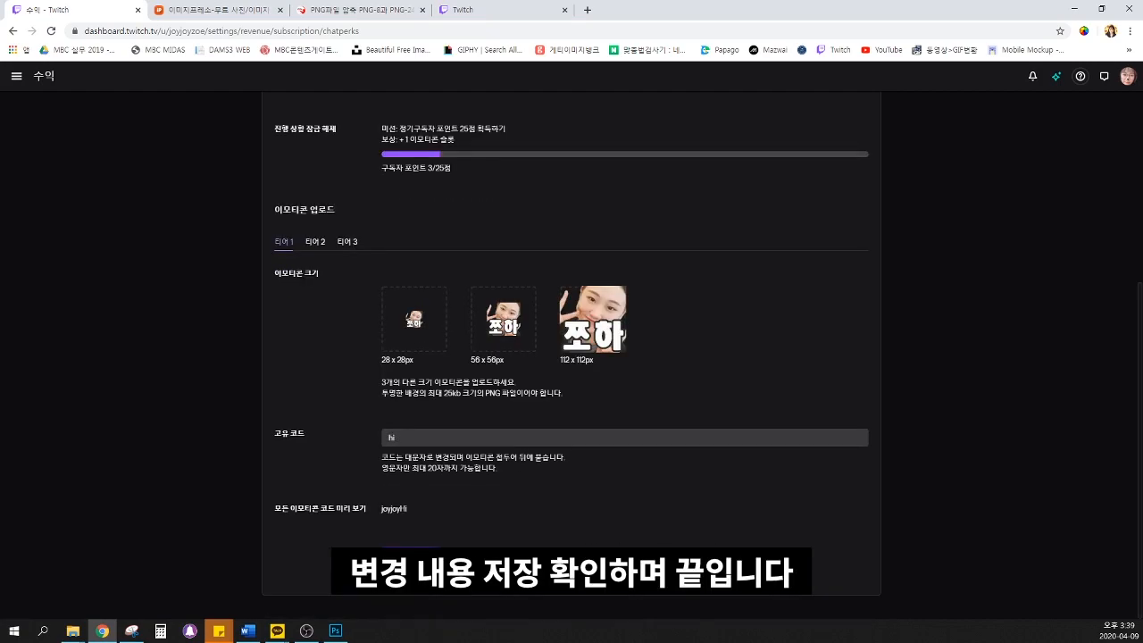
scroll(596, 503, "up", 1)
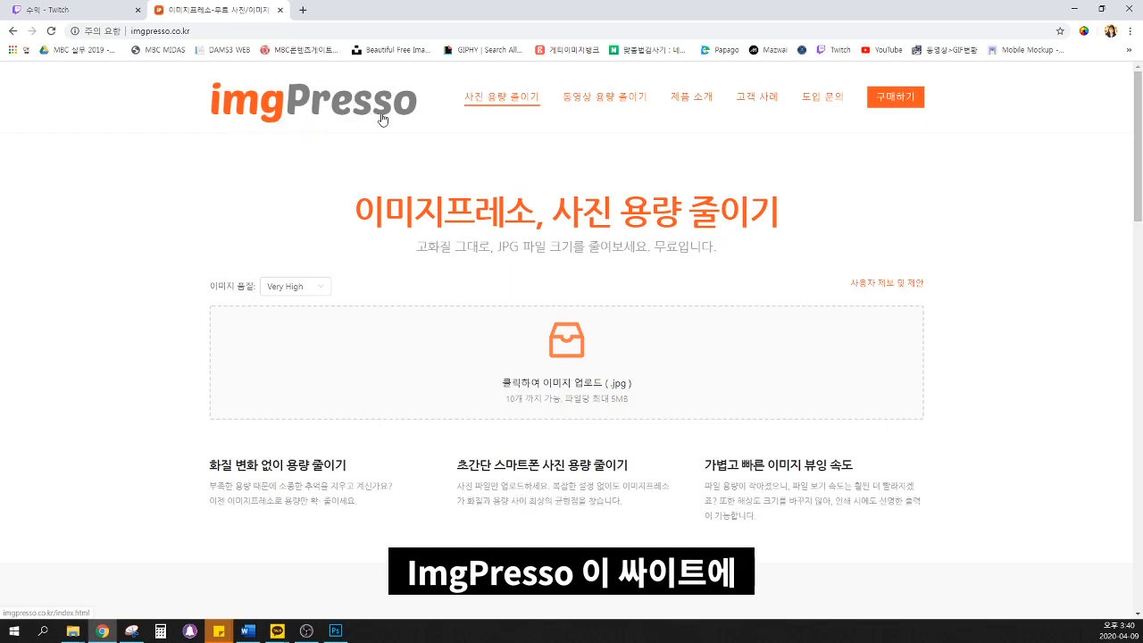
On the imgPresso site, upload ㅇ.jpg for compression at Very High quality and download the compressed file
left_click(568, 360)
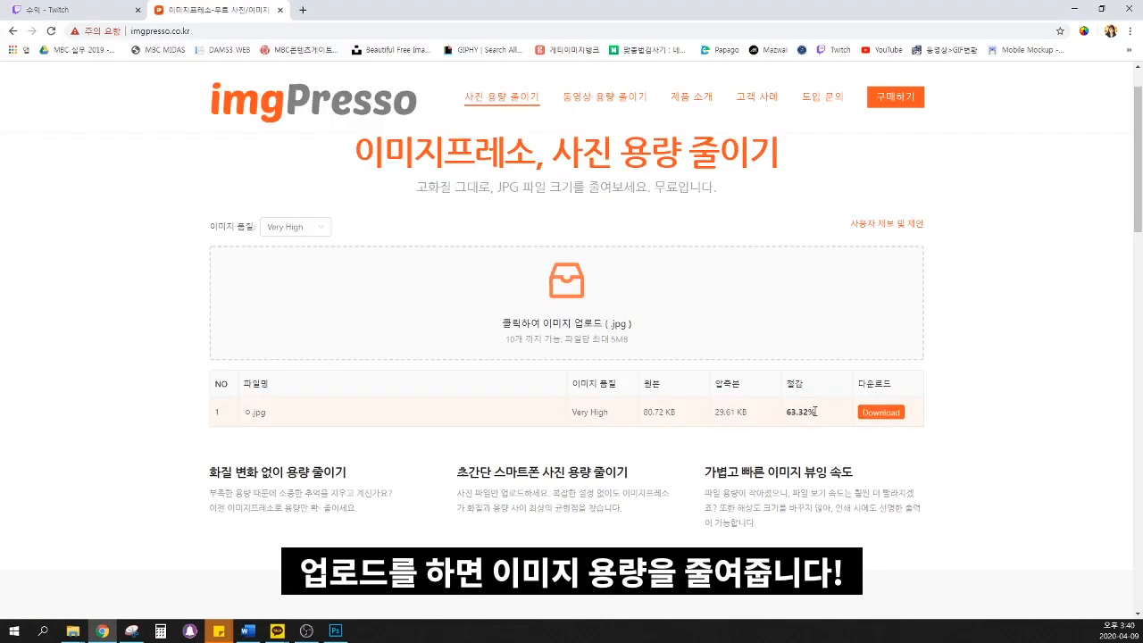
left_click_drag(647, 413, 669, 413)
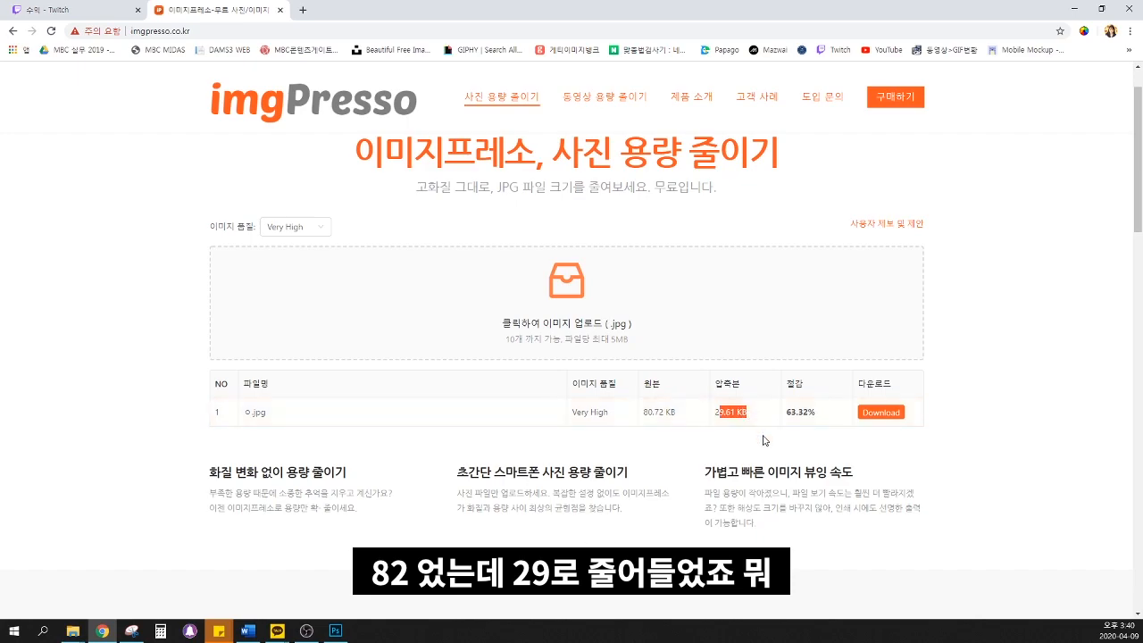
left_click(895, 413)
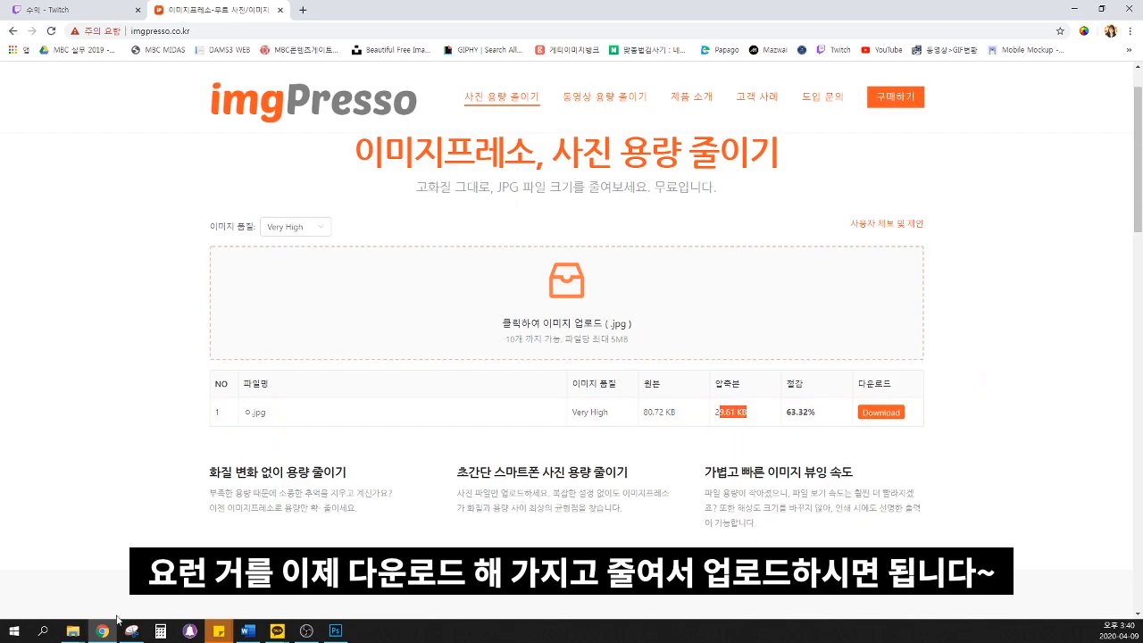